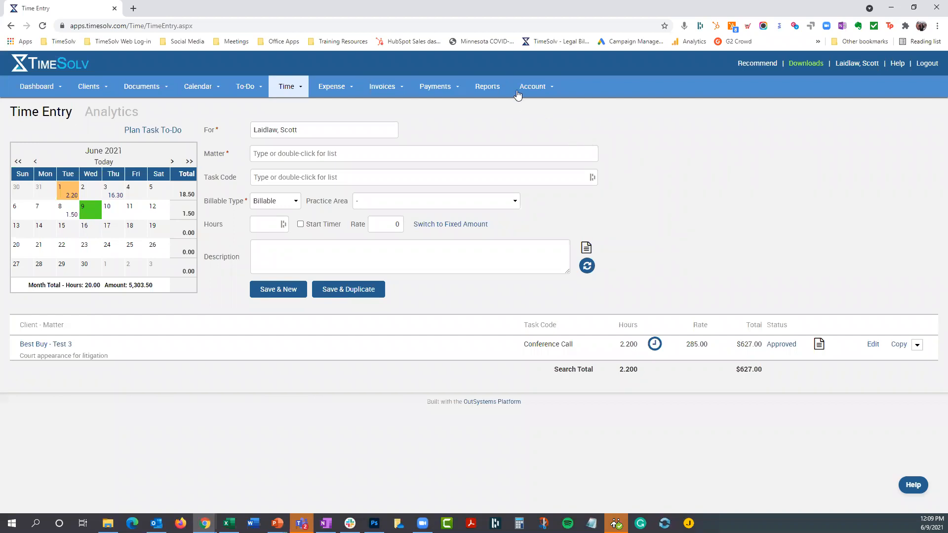
# - View the professionals list and review the Professional Label choices in the account's general settings, keeping Professional
pyautogui.click(533, 95)
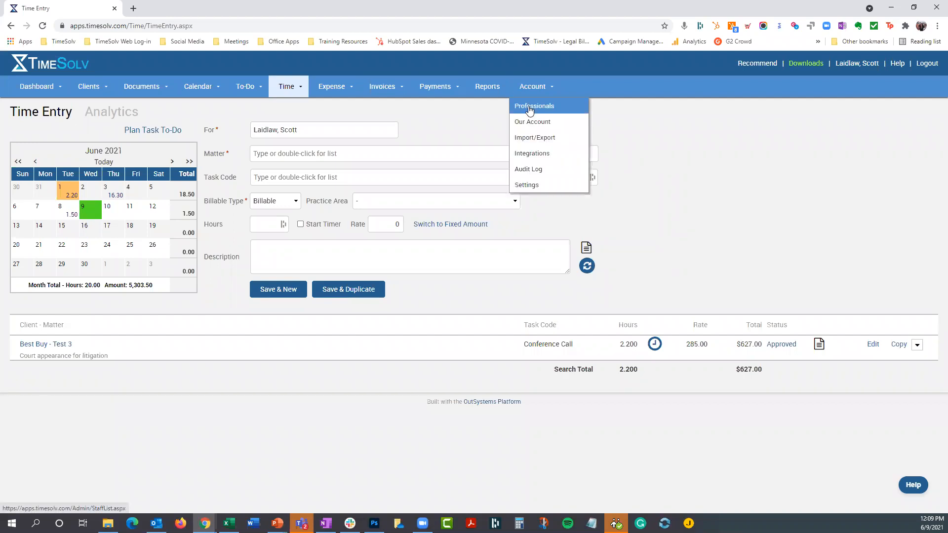
pyautogui.click(530, 108)
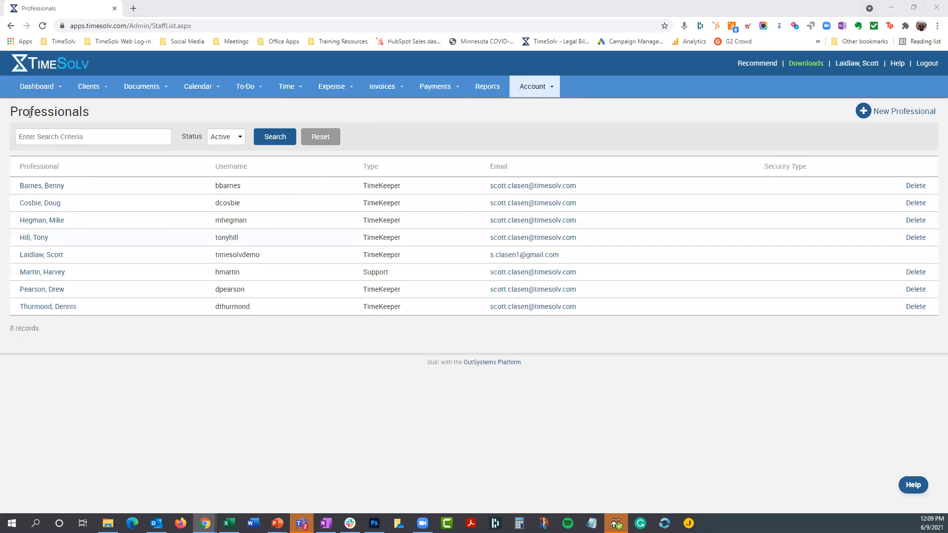
pyautogui.click(528, 91)
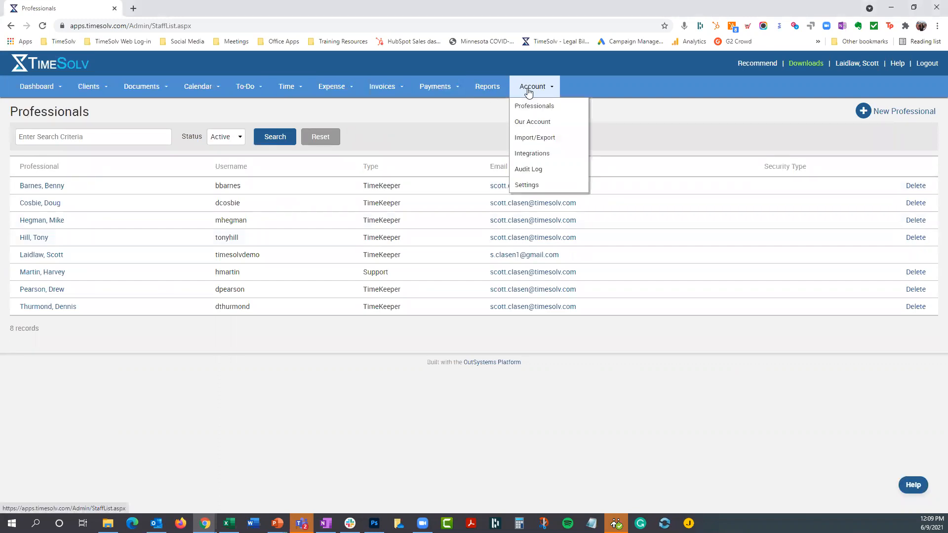
pyautogui.click(524, 190)
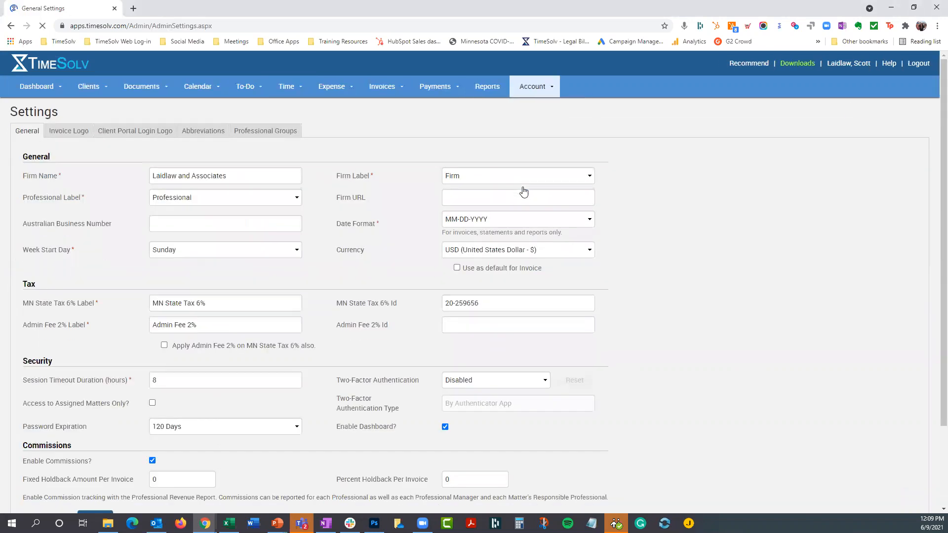
pyautogui.click(202, 198)
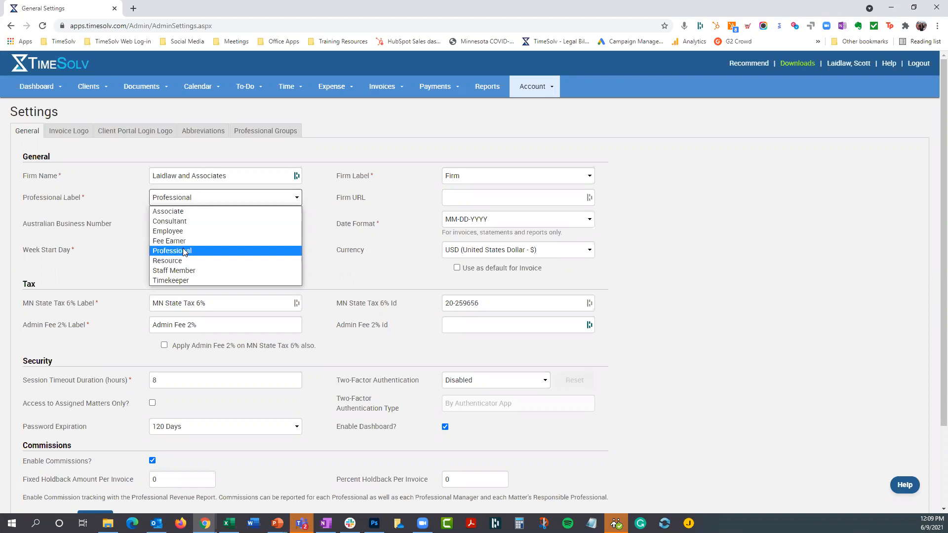
pyautogui.click(184, 251)
# - Open the permissions of the fourth person in the professionals list
pyautogui.click(531, 90)
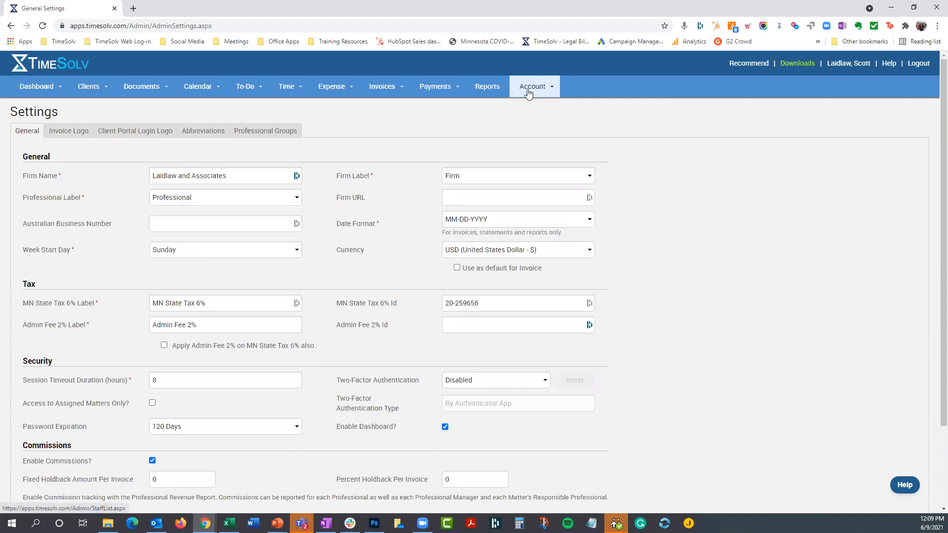
pyautogui.click(525, 109)
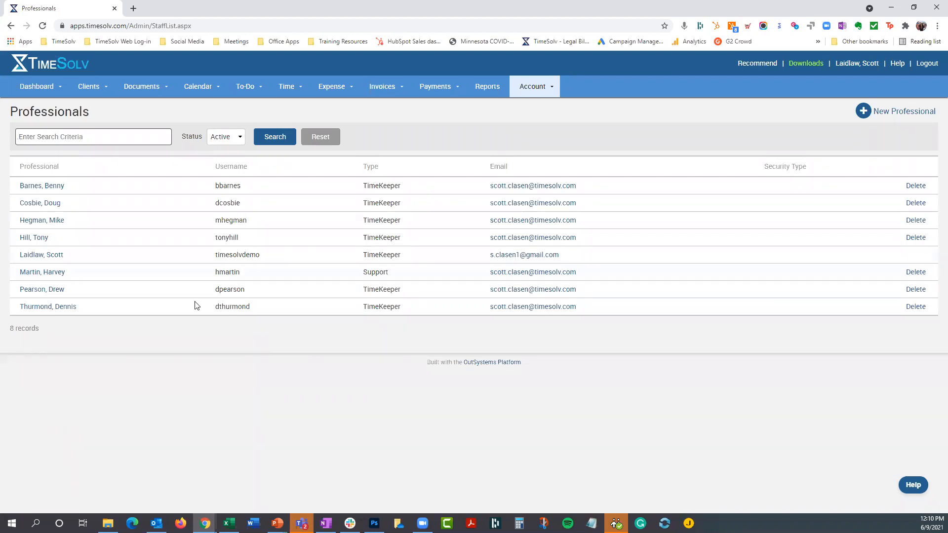
pyautogui.click(43, 241)
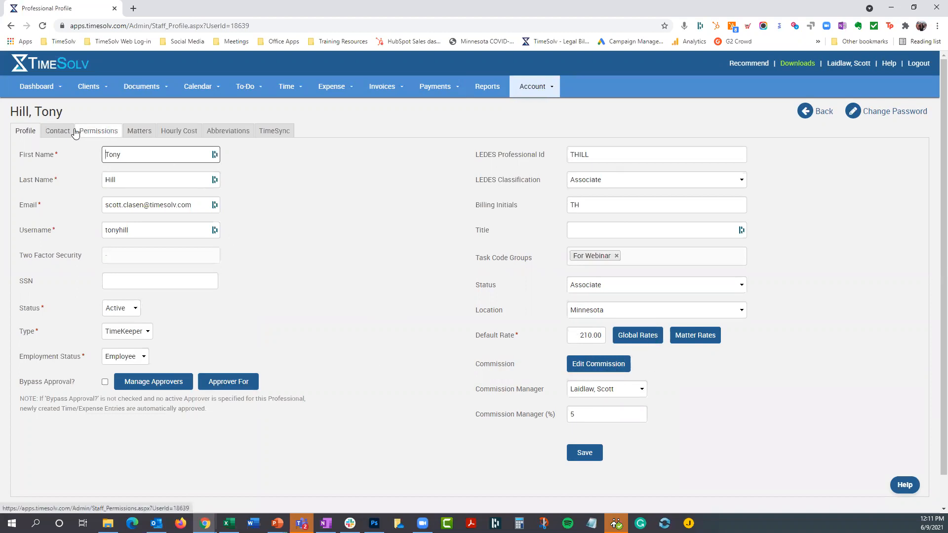
pyautogui.click(92, 131)
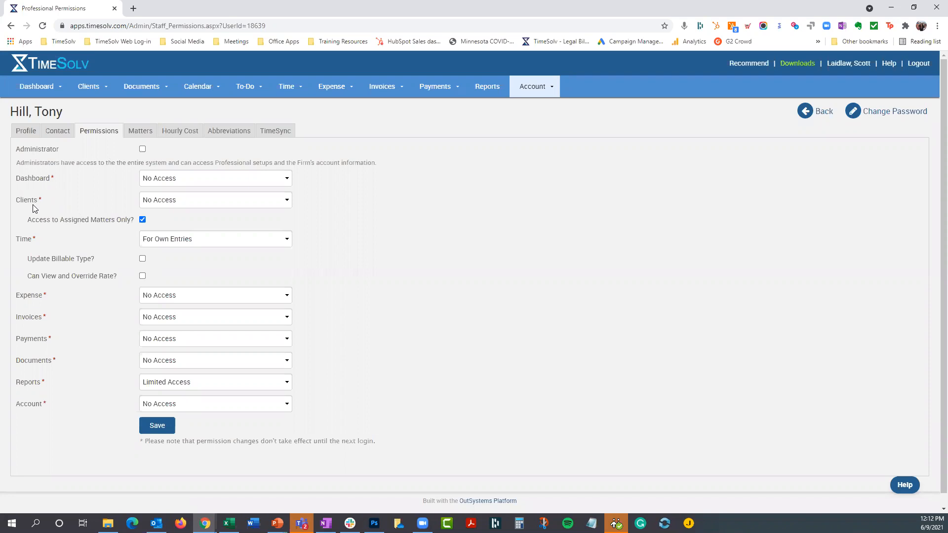
# - Review the access levels offered for the professional's Dashboard and Clients permissions, leaving both at No Access
pyautogui.click(190, 181)
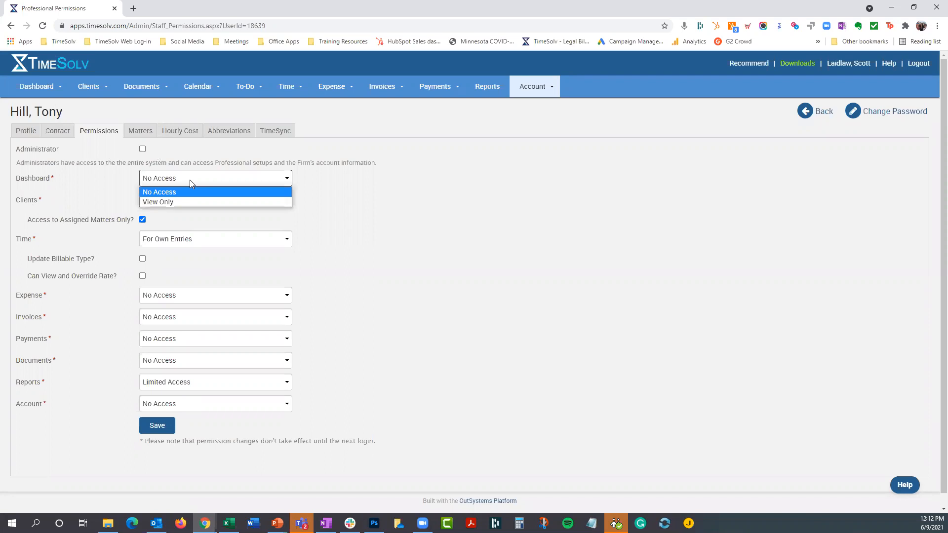
pyautogui.click(322, 175)
pyautogui.click(222, 200)
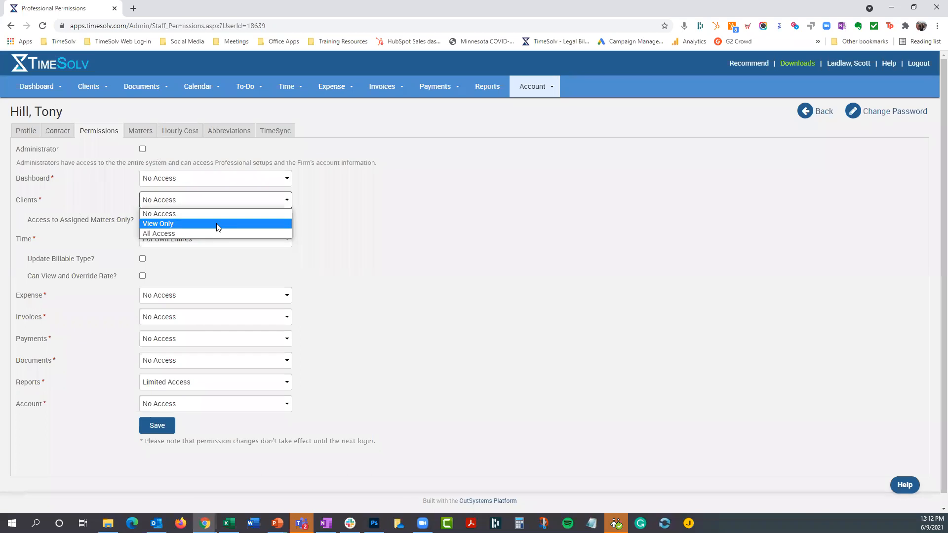
pyautogui.click(359, 187)
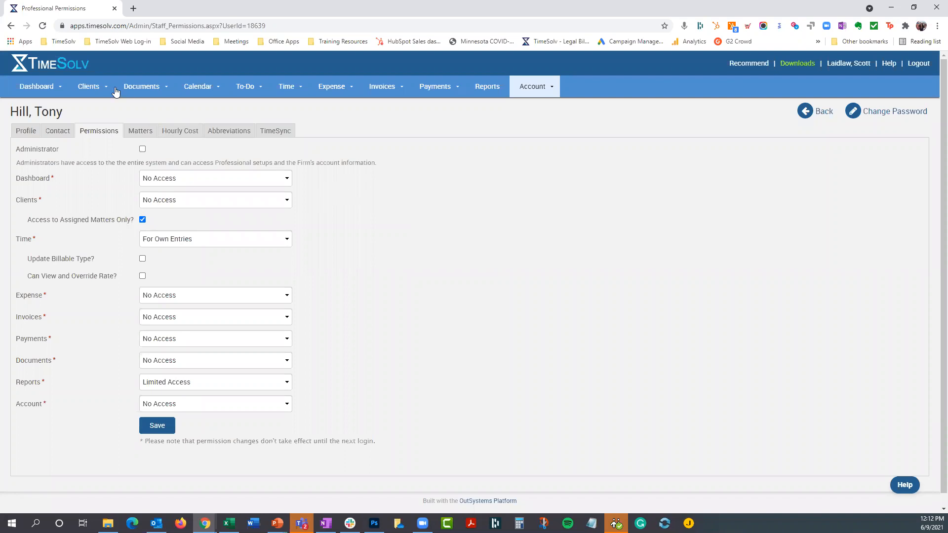
# - Open the team assignments of the Property Settlement matter under the first listed client
pyautogui.click(93, 93)
pyautogui.click(100, 116)
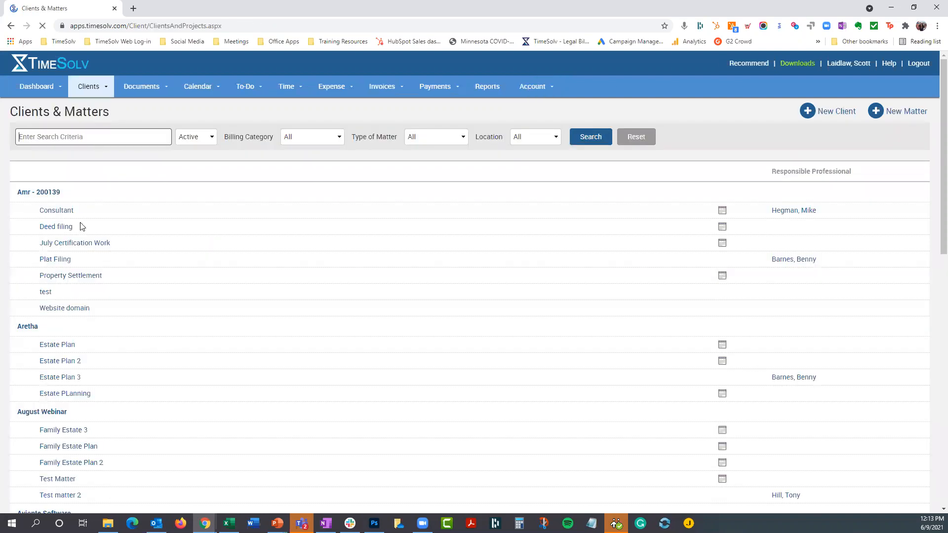
pyautogui.click(62, 277)
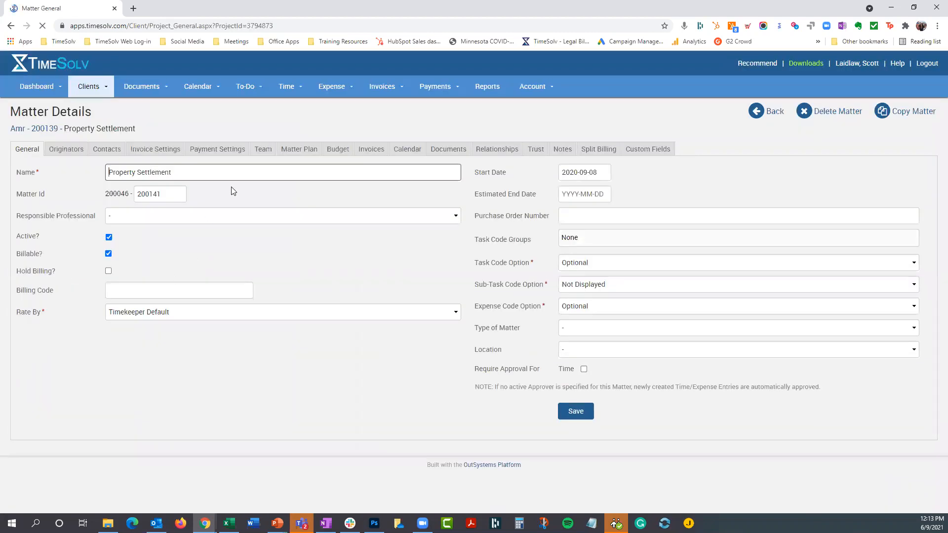
pyautogui.click(257, 154)
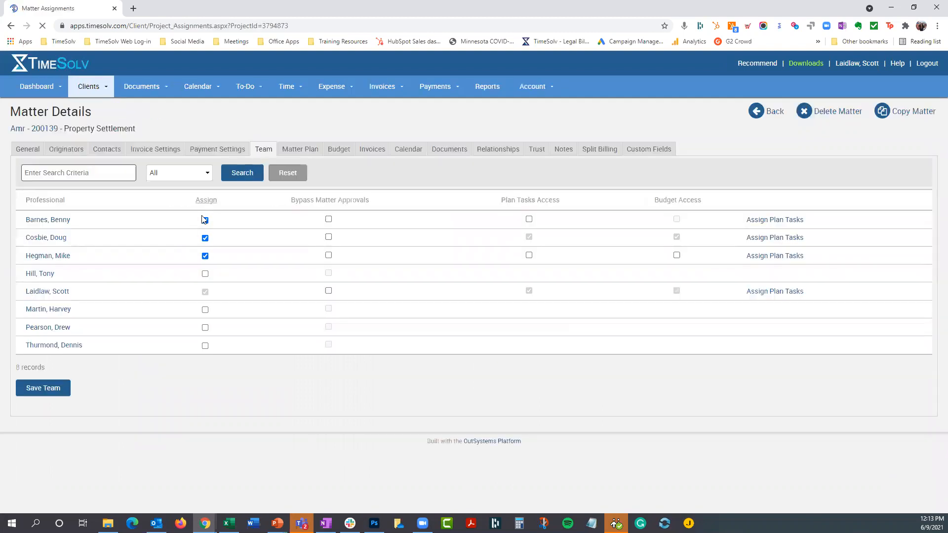
# - Assign the fourth professional to the Property Settlement matter, remove that assignment again and save the team
pyautogui.click(205, 273)
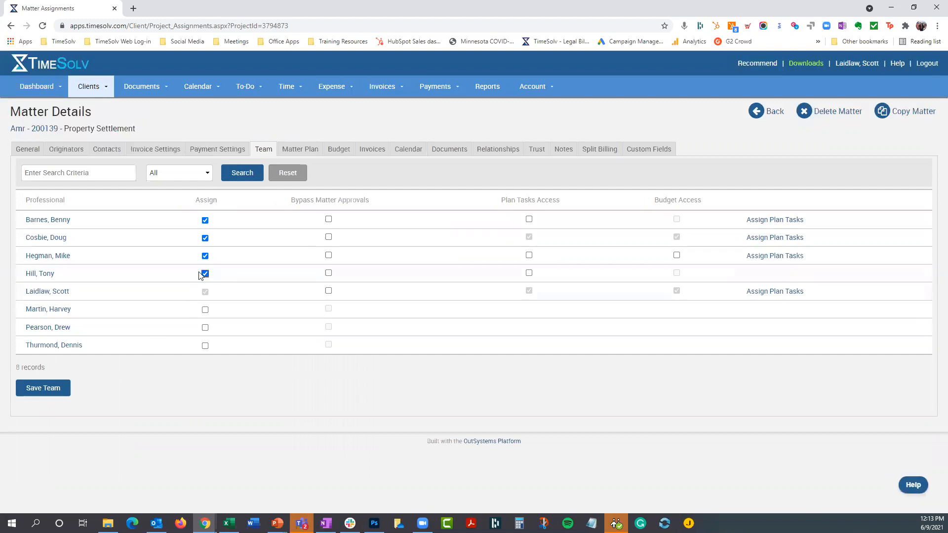
pyautogui.click(205, 274)
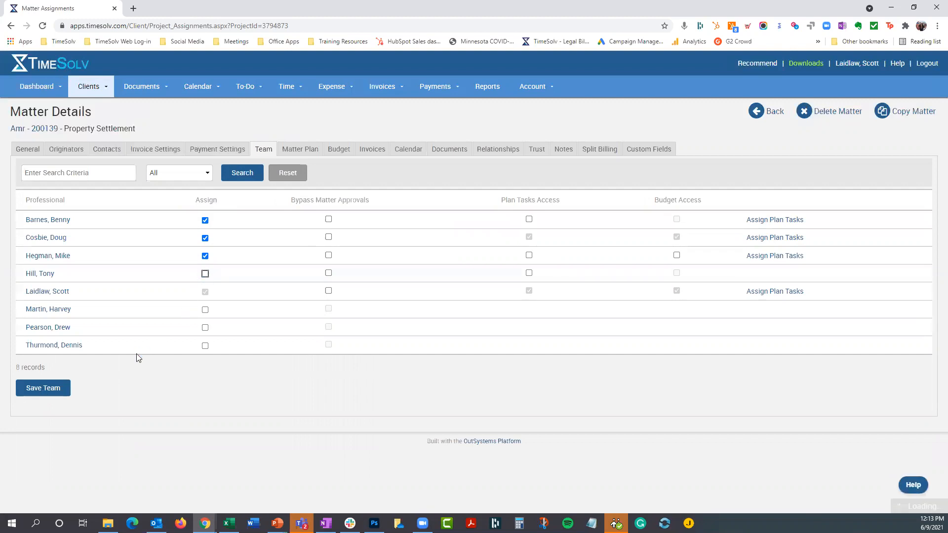
pyautogui.click(56, 388)
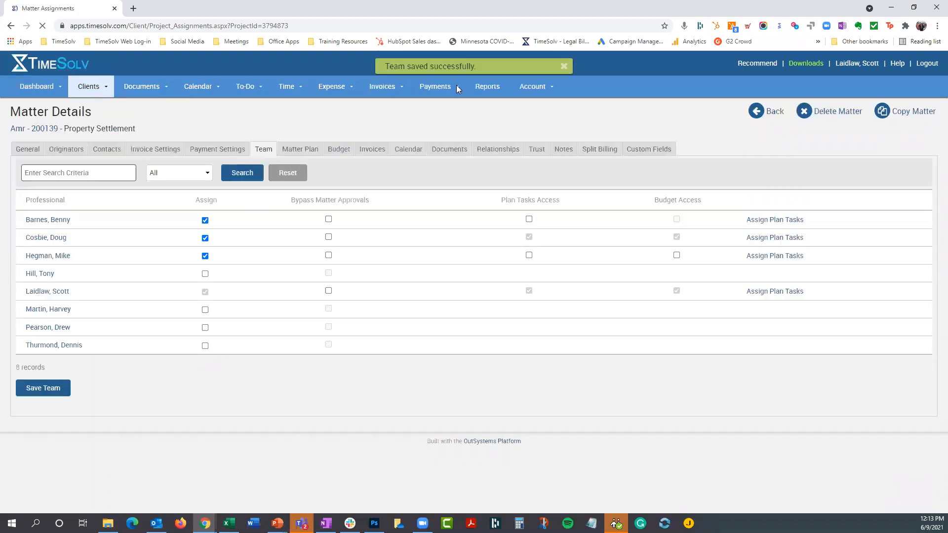
# - Return to the fourth professional's permissions and review the Time access choices, keeping For Own Entries
pyautogui.moveTo(540, 92)
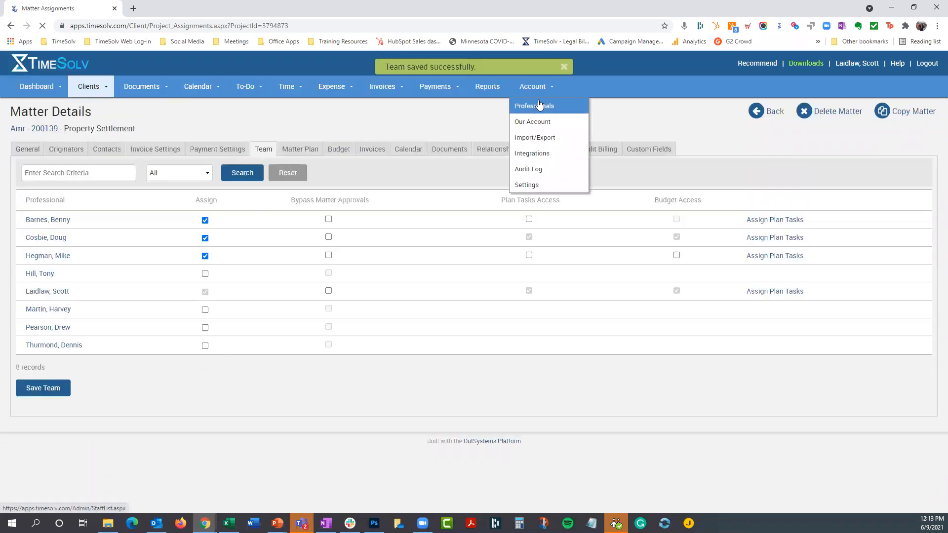
pyautogui.click(537, 107)
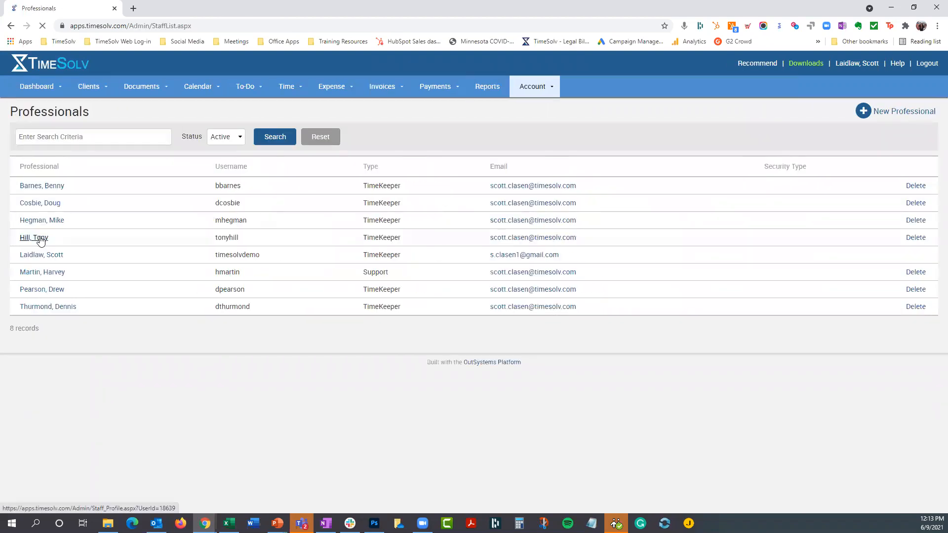
pyautogui.click(40, 239)
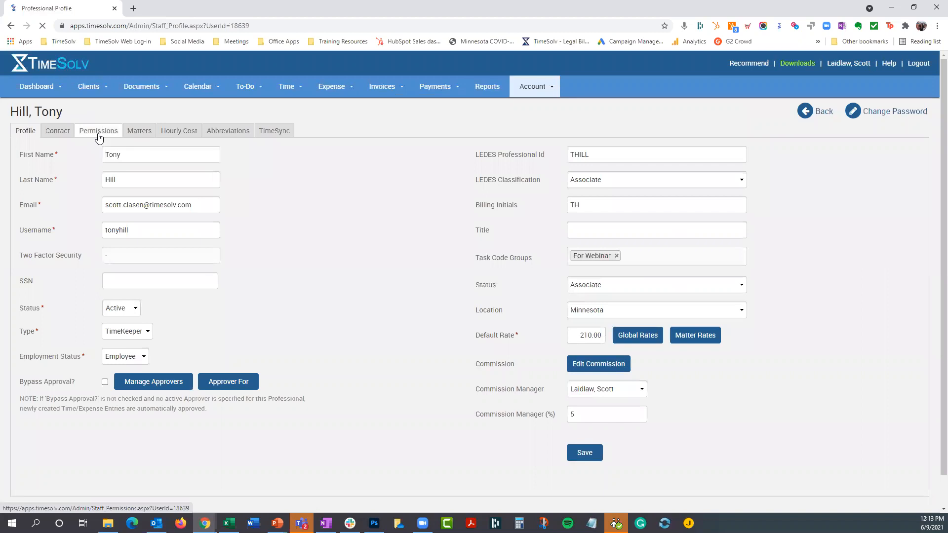
pyautogui.click(98, 132)
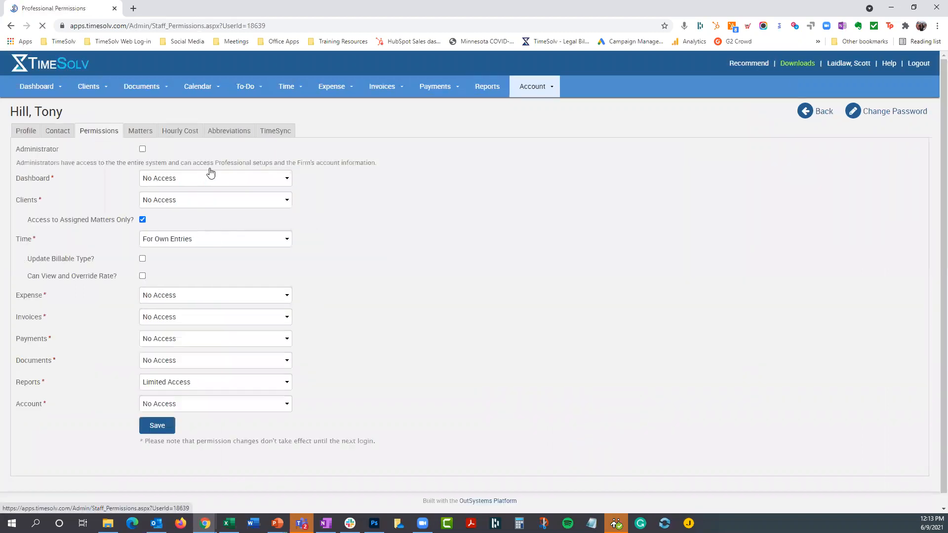
pyautogui.click(161, 242)
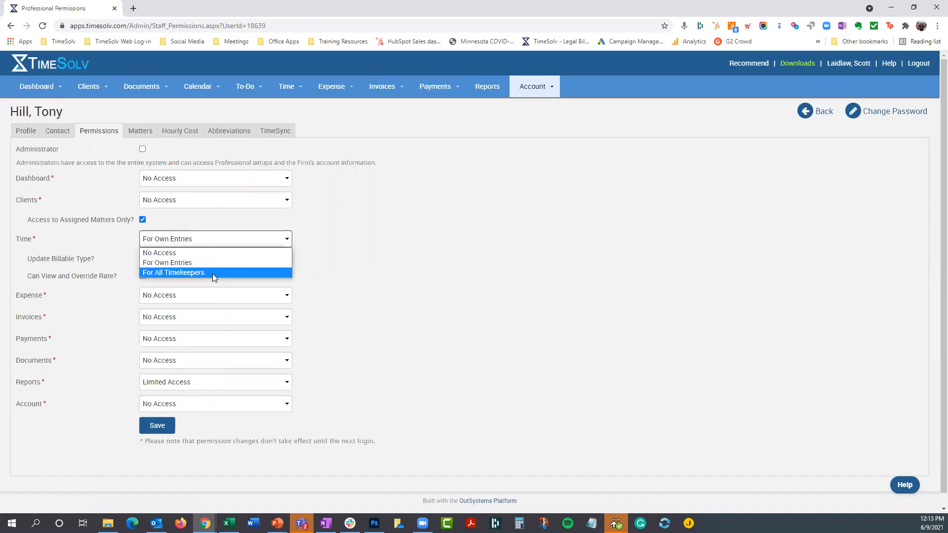
pyautogui.click(285, 263)
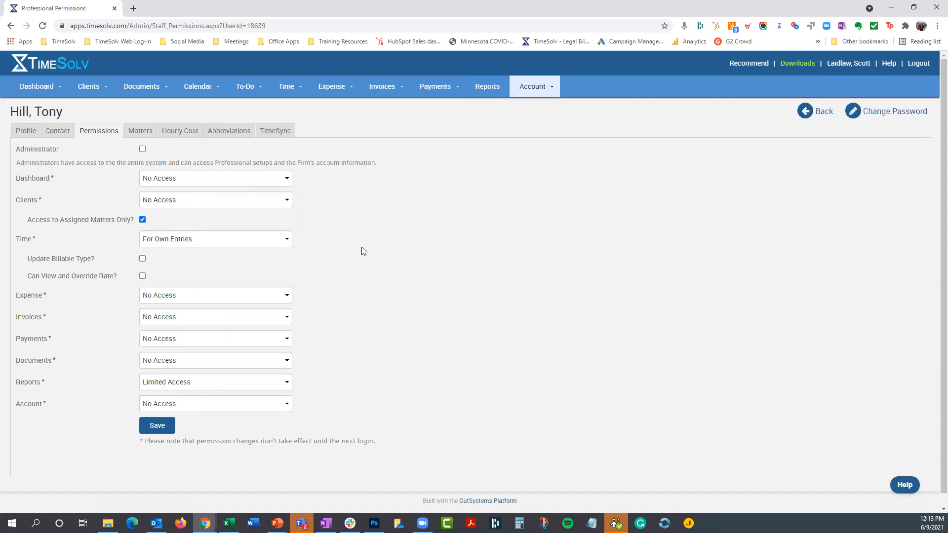
# - Open the time entry form and view which timekeepers an entry can be recorded for, leaving the selection as is
pyautogui.click(289, 87)
pyautogui.click(291, 108)
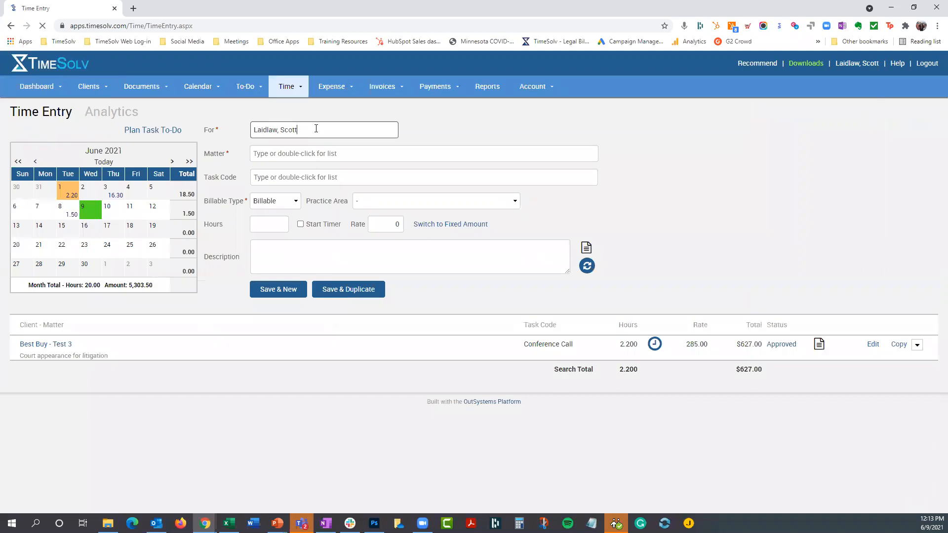
pyautogui.doubleClick(316, 128)
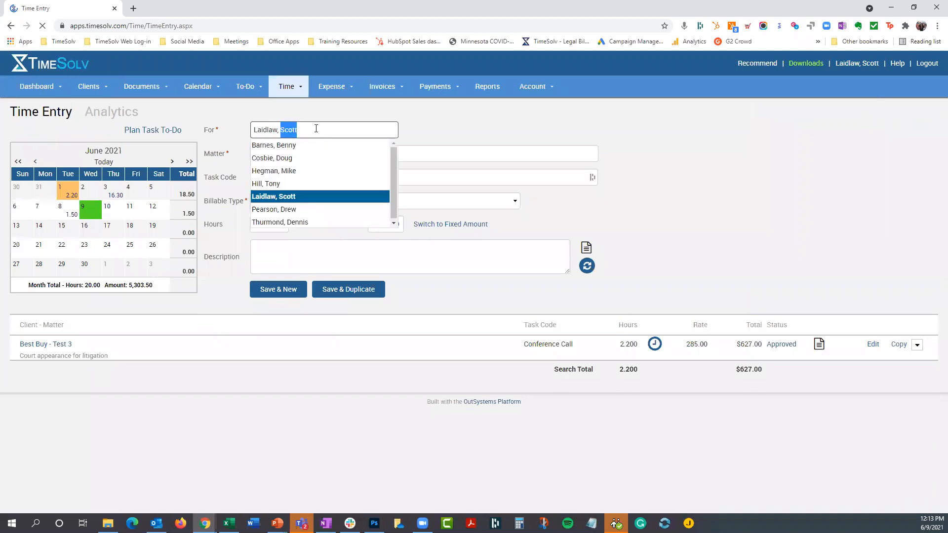
pyautogui.click(489, 110)
# - Reopen the fourth professional's permissions and check the Time access options again, leaving For Own Entries selected
pyautogui.moveTo(538, 89)
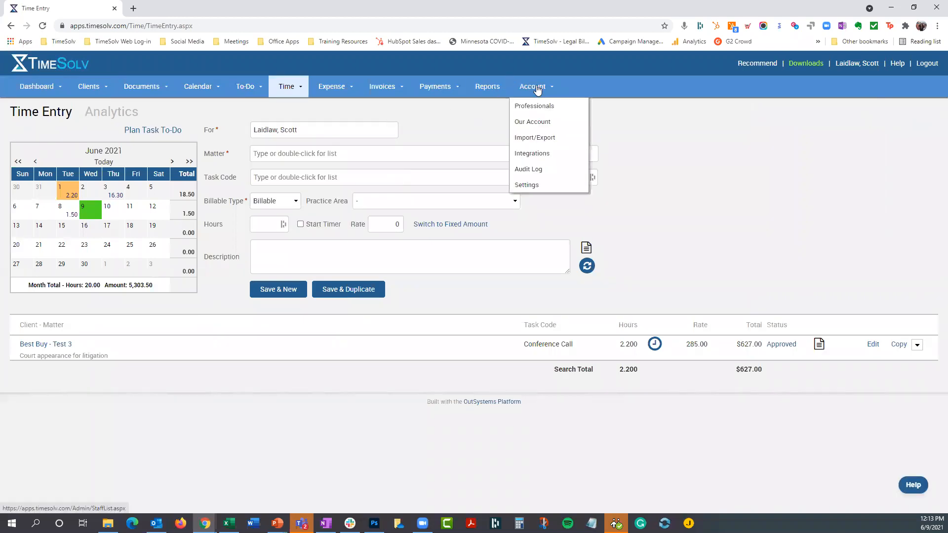
pyautogui.click(535, 106)
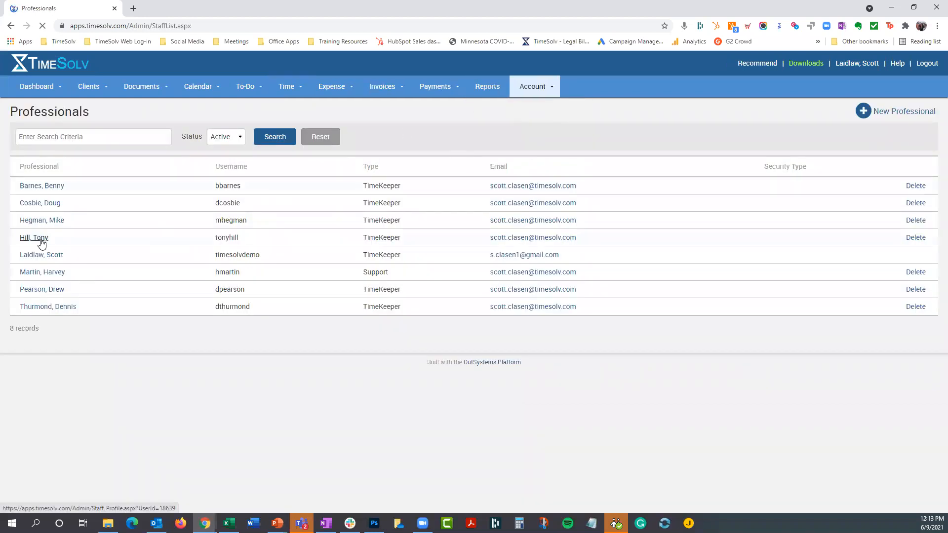
pyautogui.click(35, 237)
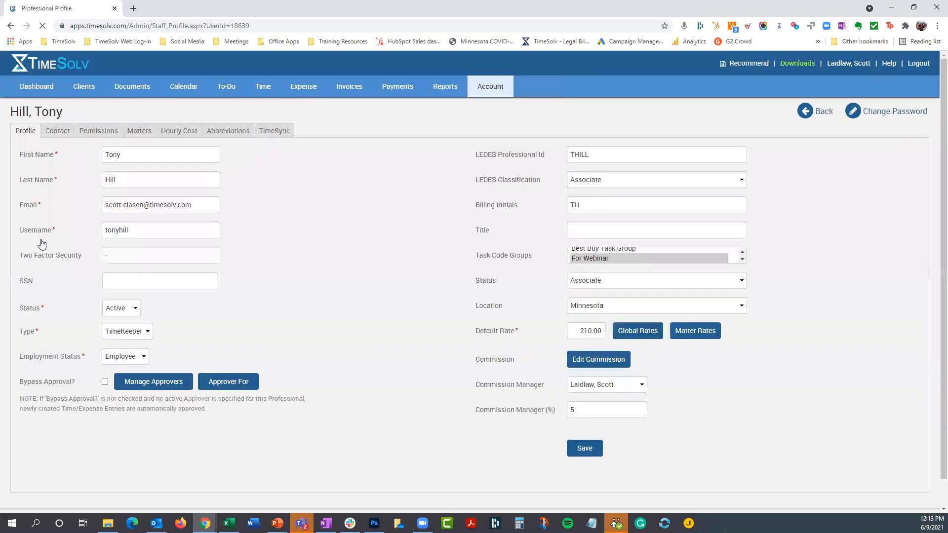
pyautogui.click(87, 136)
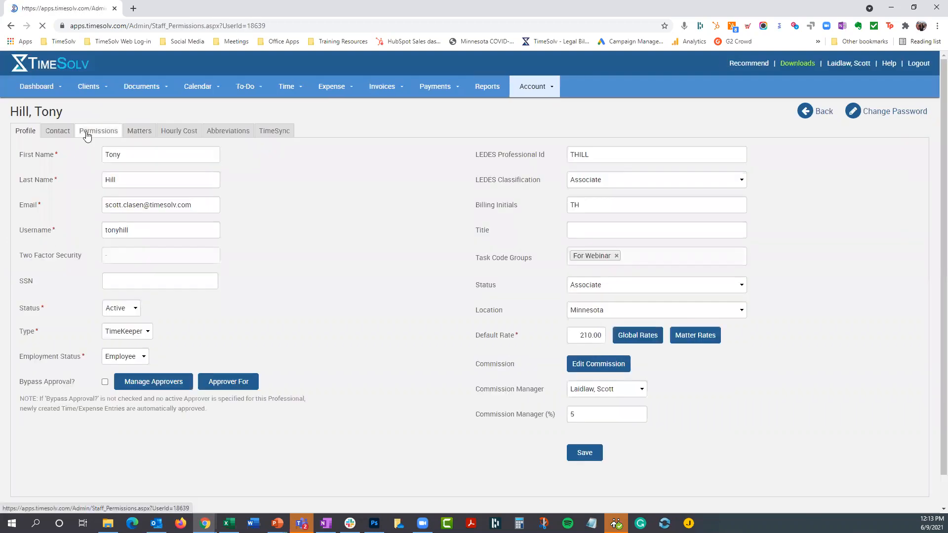
pyautogui.click(197, 244)
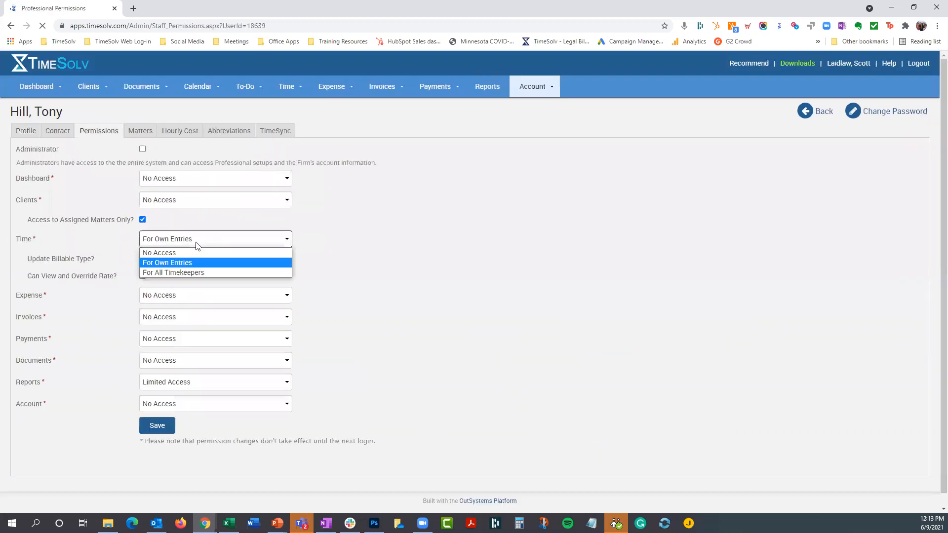
pyautogui.click(407, 235)
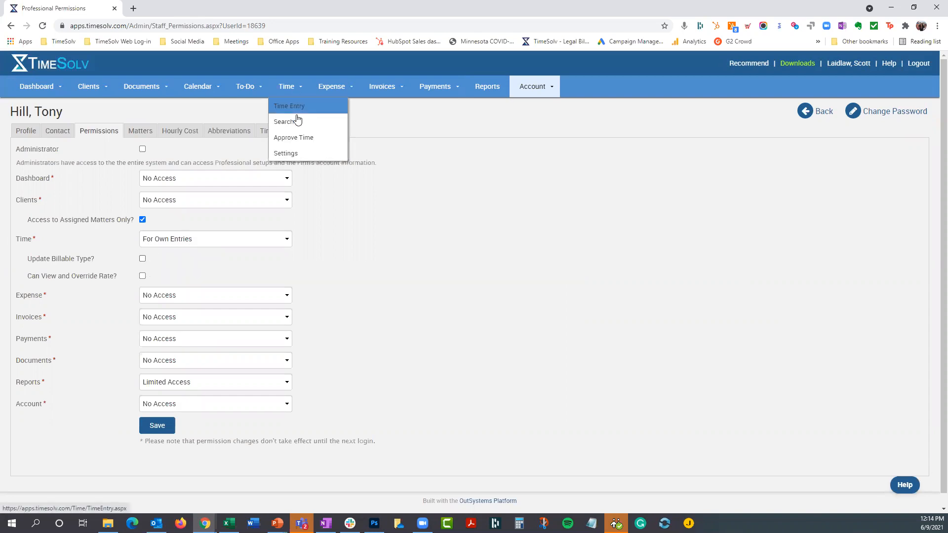
# - Review the Billable Type choices on the time entry form, keeping Billable, and go back to the professional's permissions
pyautogui.click(300, 110)
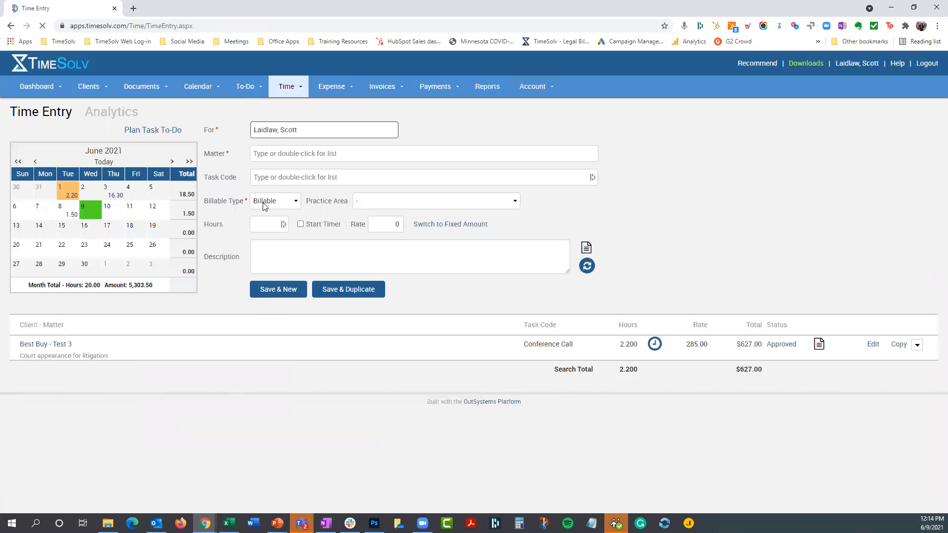
pyautogui.click(263, 202)
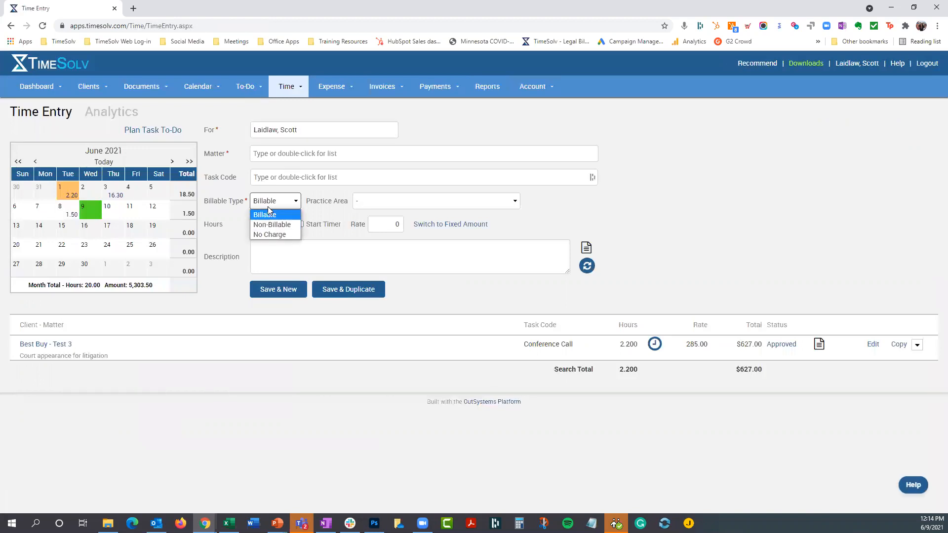
pyautogui.click(269, 202)
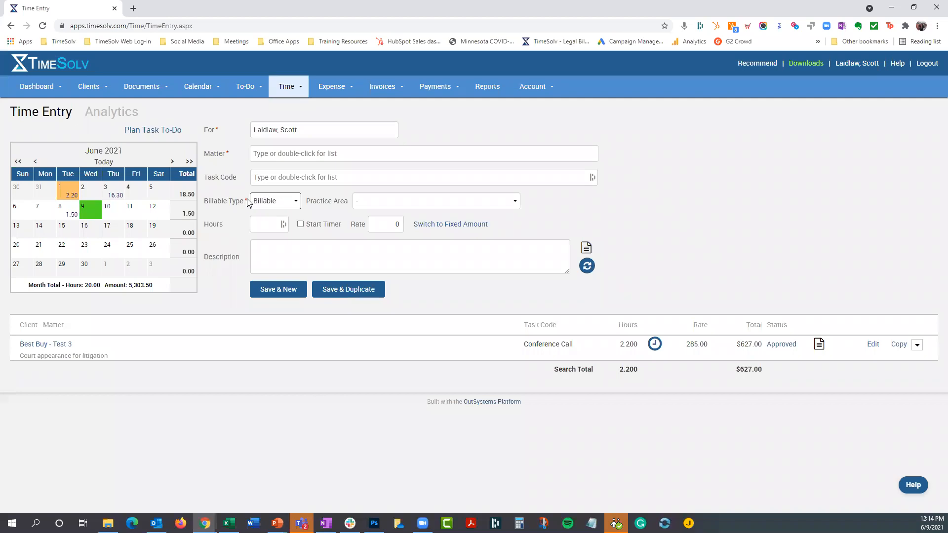
pyautogui.click(11, 26)
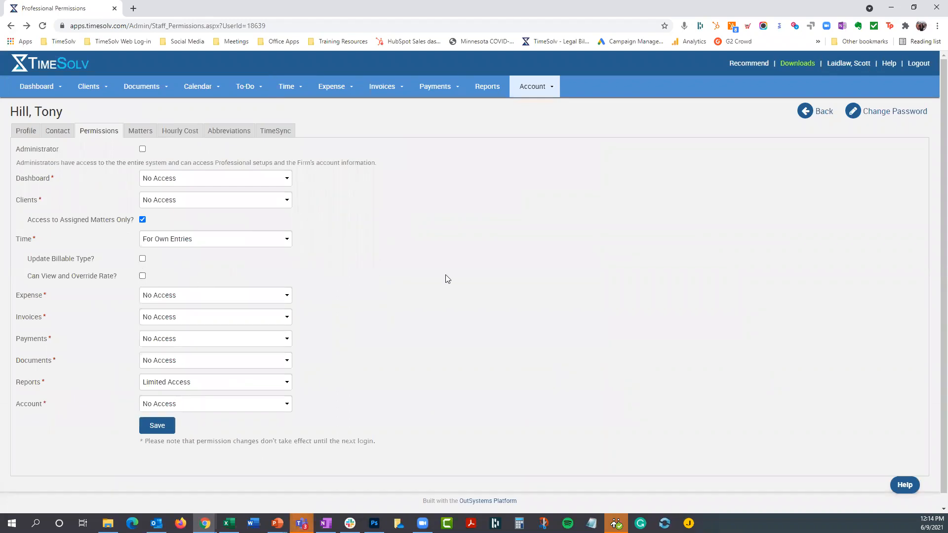
# - Review the access options for Expense, Invoices, Payments and Account in the fourth professional's permissions, keeping No Access for each
pyautogui.scroll(-1, 446, 279)
pyautogui.click(198, 282)
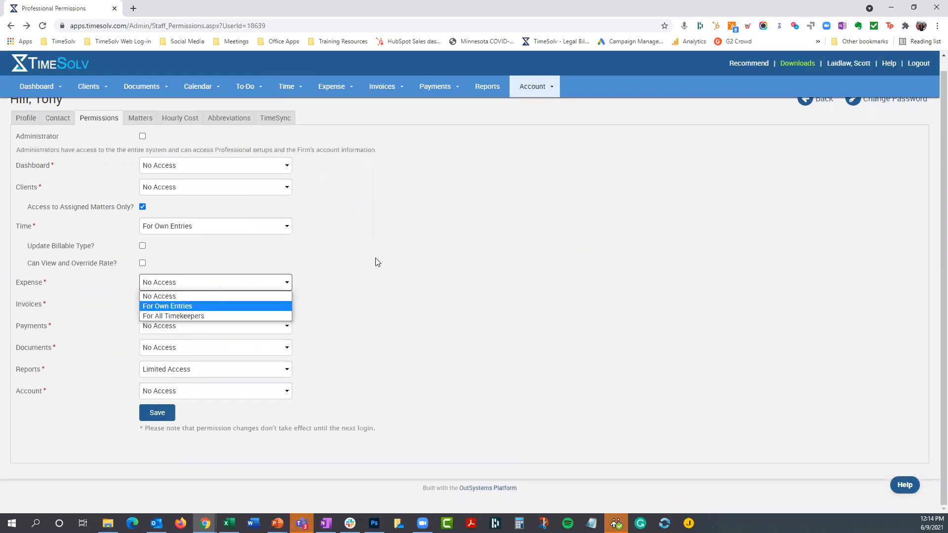
pyautogui.click(376, 260)
pyautogui.click(211, 302)
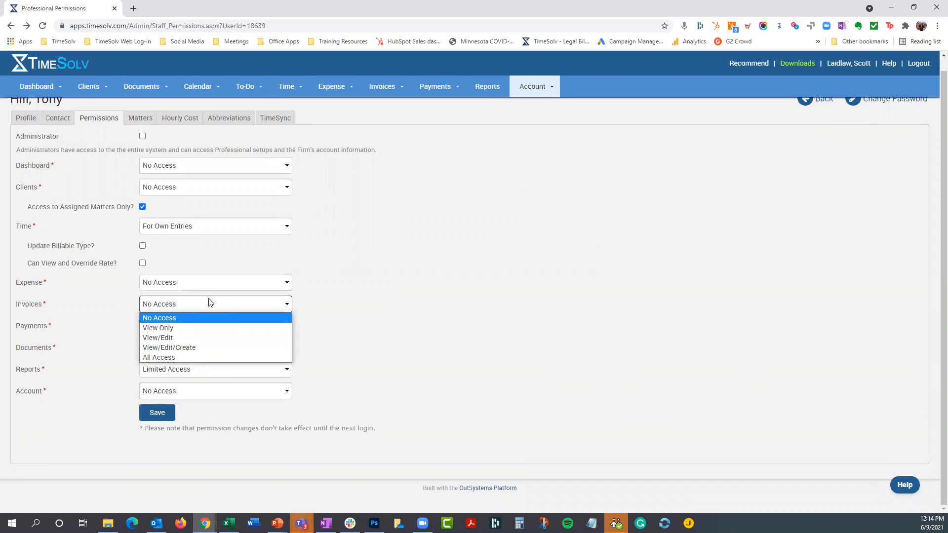
pyautogui.click(381, 293)
pyautogui.click(252, 327)
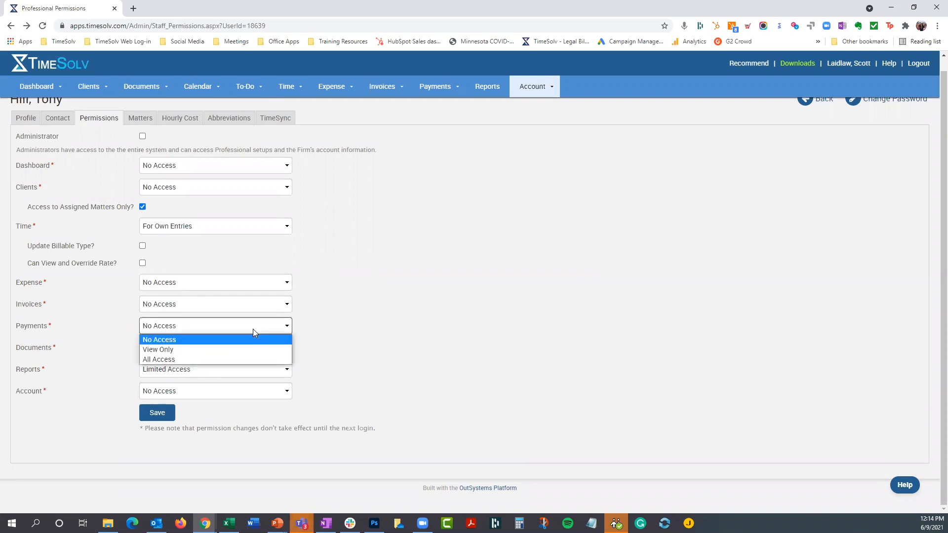
pyautogui.click(342, 316)
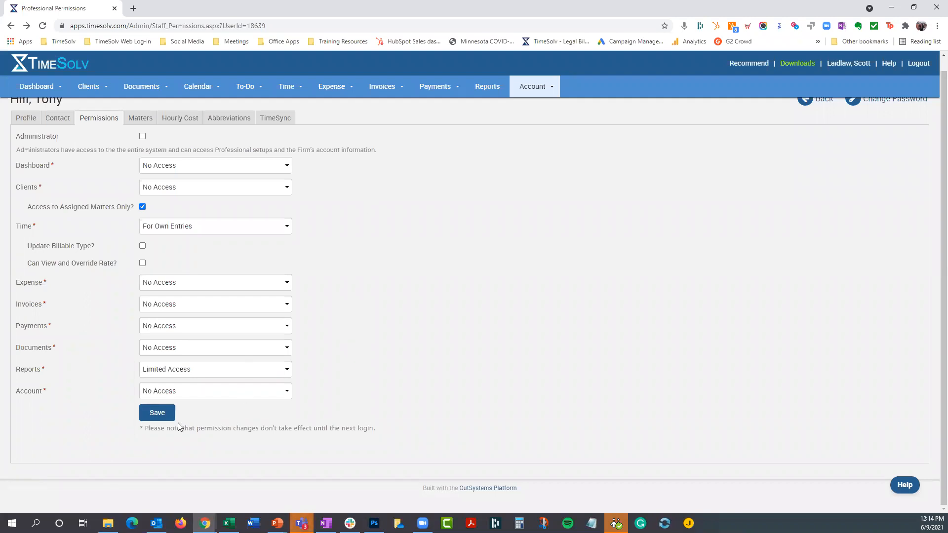
pyautogui.click(177, 390)
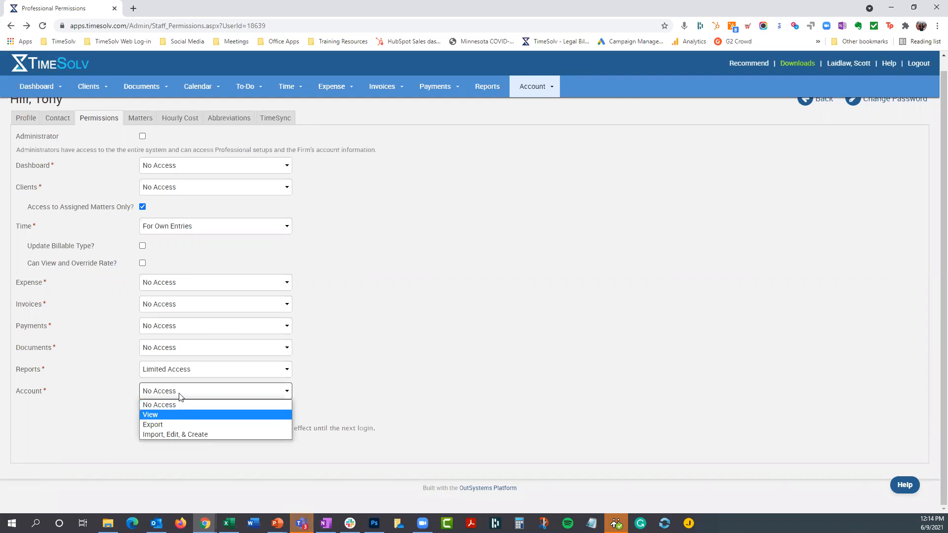
pyautogui.click(403, 334)
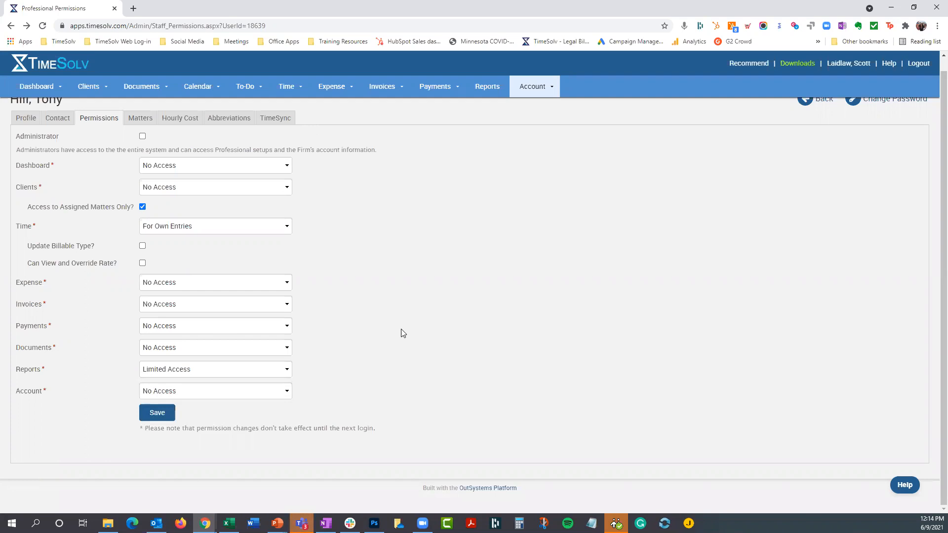
pyautogui.scroll(1, 395, 265)
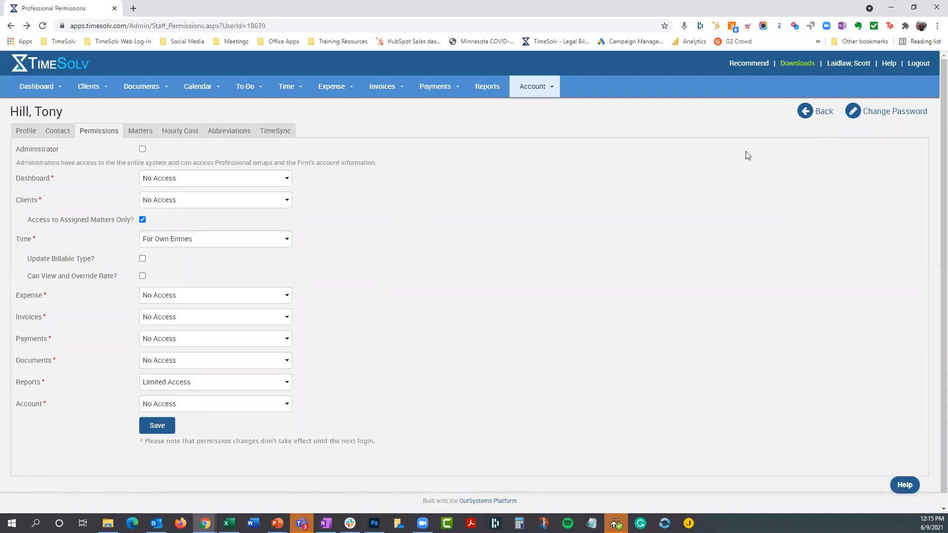
# - Open the Support-type professional's permissions and review the Time access options, keeping For Specific Timekeepers
pyautogui.click(31, 135)
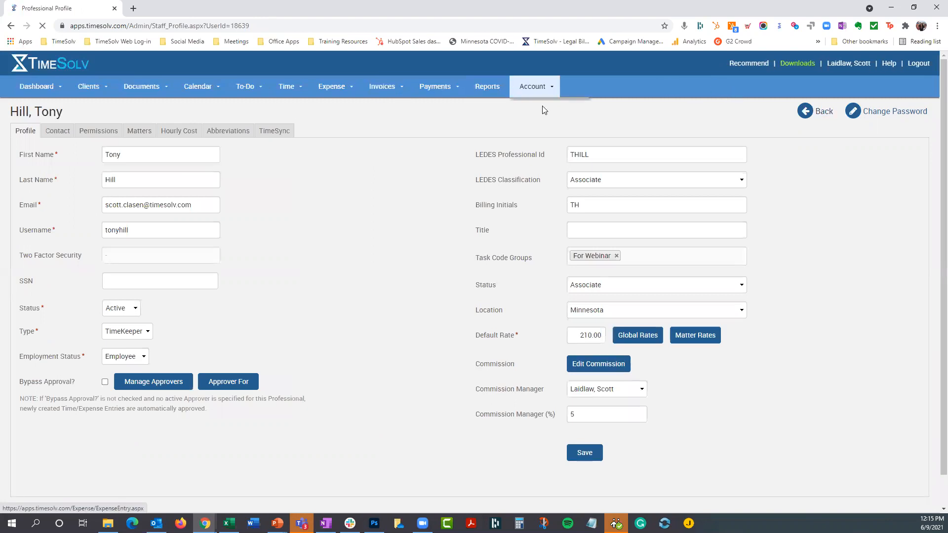
pyautogui.click(543, 110)
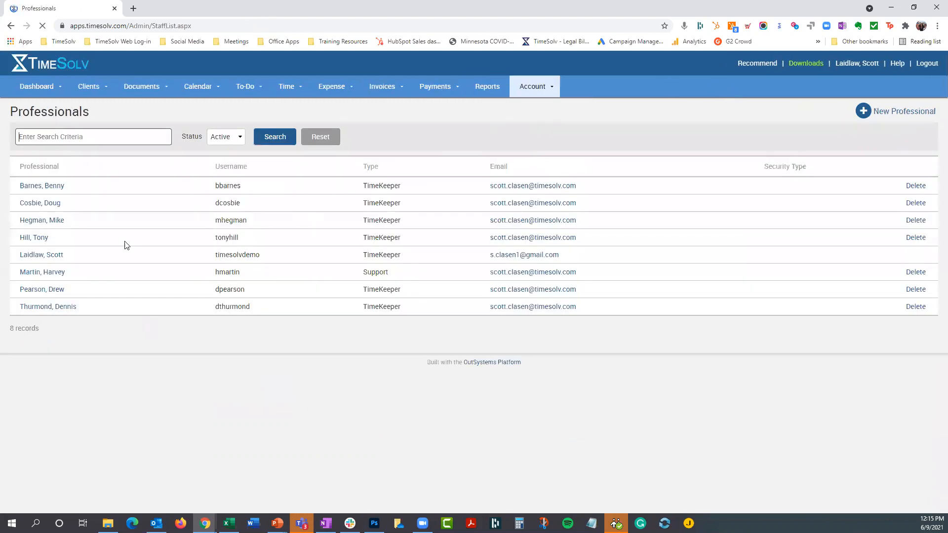
pyautogui.click(44, 275)
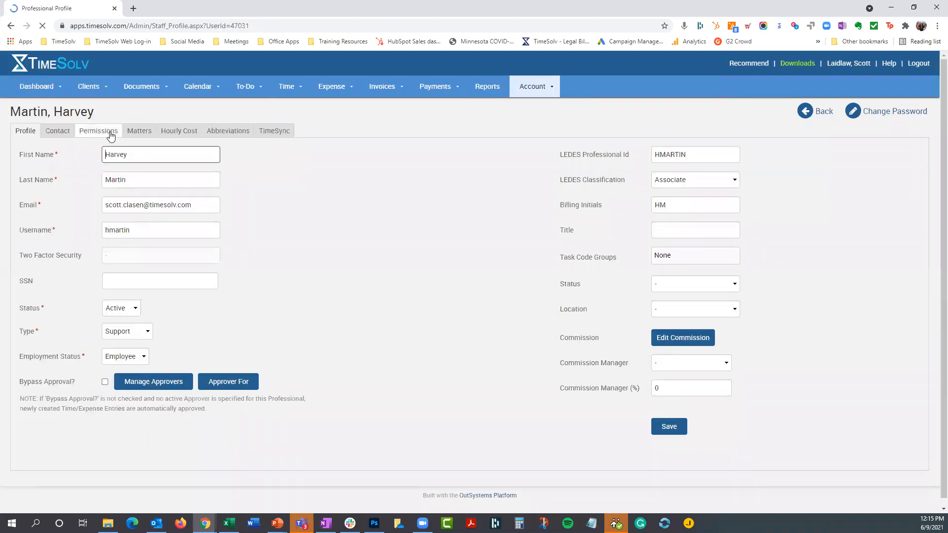
pyautogui.click(111, 135)
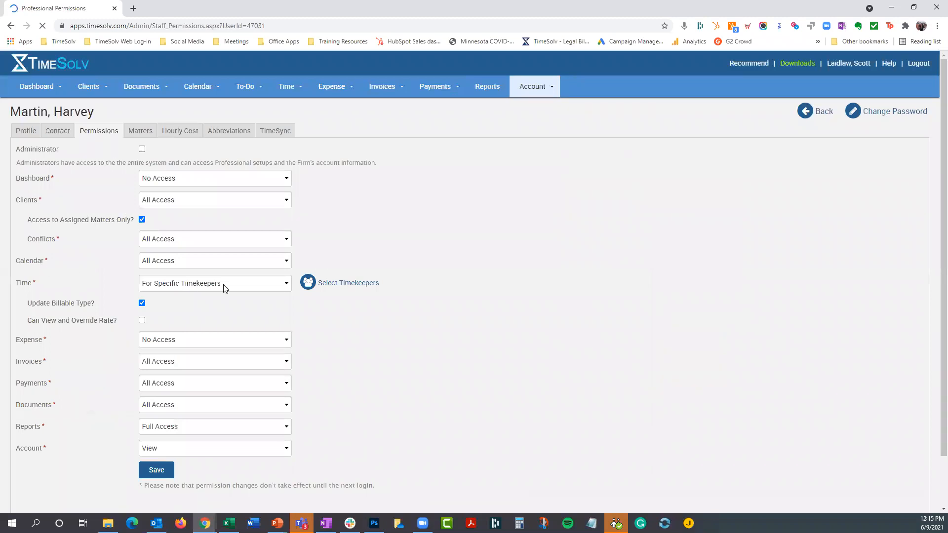
pyautogui.click(224, 284)
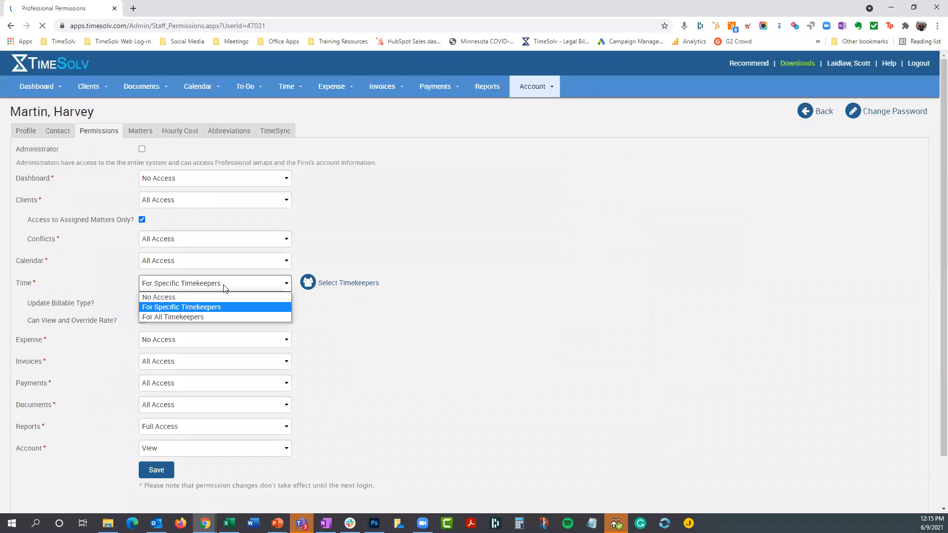
pyautogui.click(203, 311)
# - Try selecting the first three timekeepers for the support professional's time access, clear them again and close the timekeeper selection without applying it
pyautogui.click(331, 285)
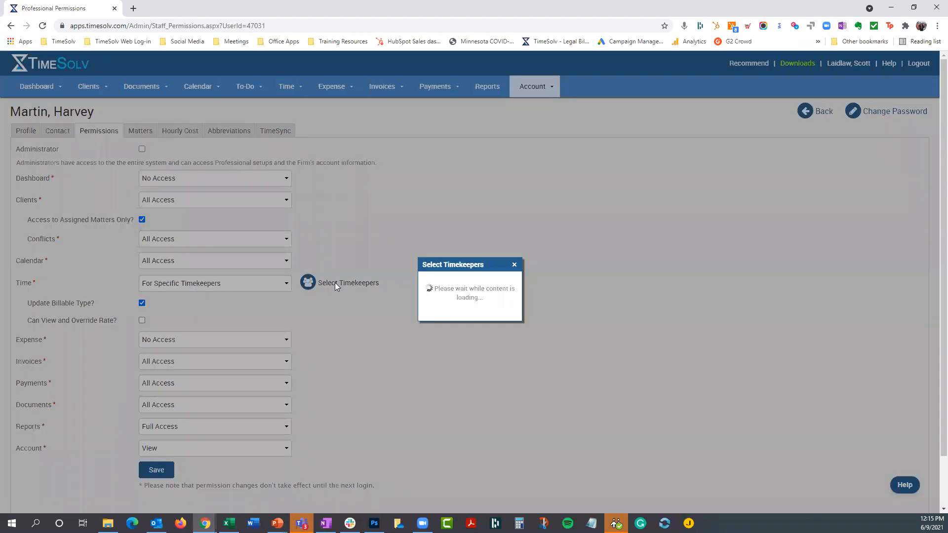
pyautogui.click(408, 240)
pyautogui.click(408, 259)
pyautogui.click(408, 278)
pyautogui.click(408, 278)
pyautogui.click(408, 240)
pyautogui.click(408, 259)
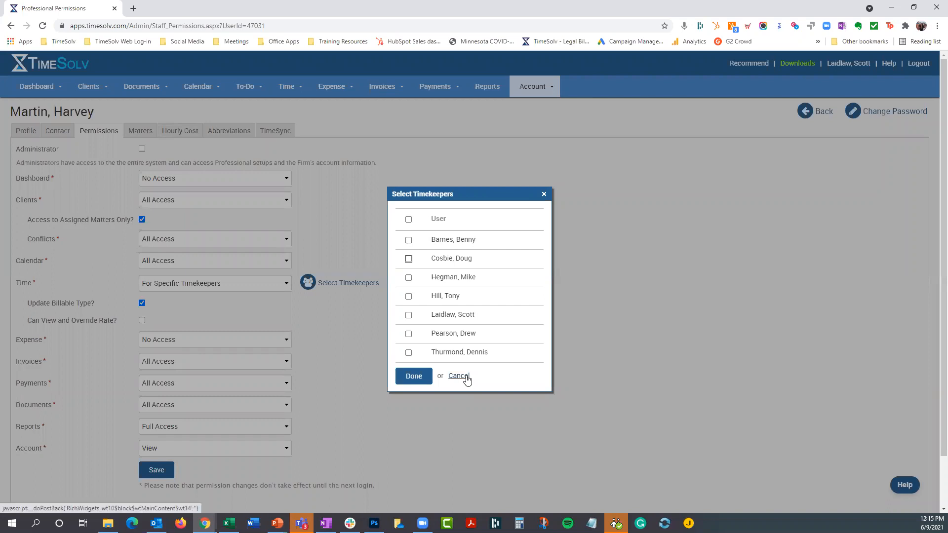
pyautogui.click(543, 196)
# - Go back to the list of professionals and reopen the fourth professional's permissions
pyautogui.click(547, 92)
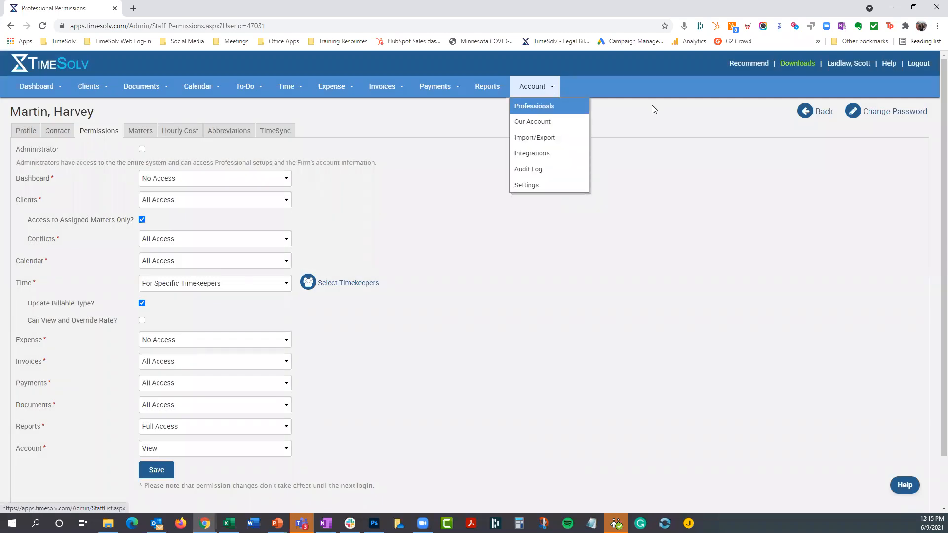
pyautogui.click(816, 111)
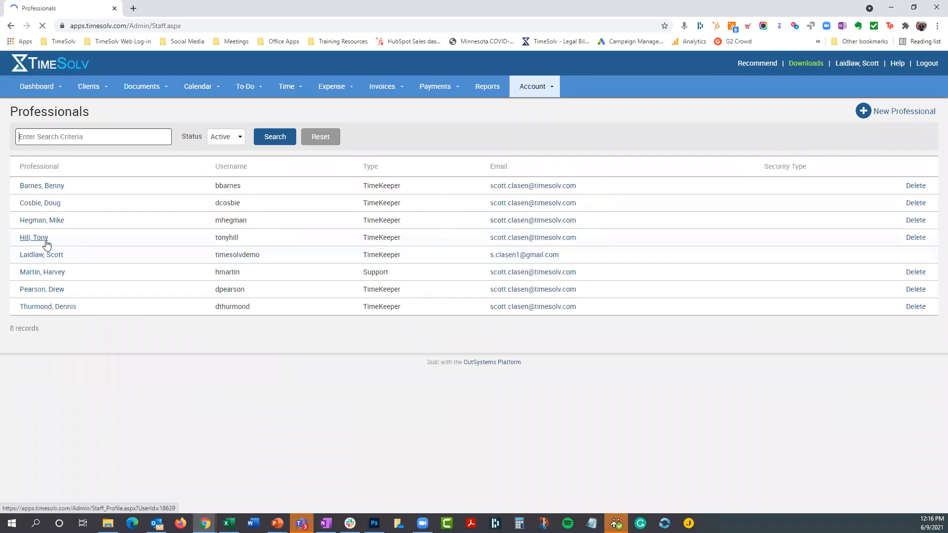
pyautogui.click(47, 238)
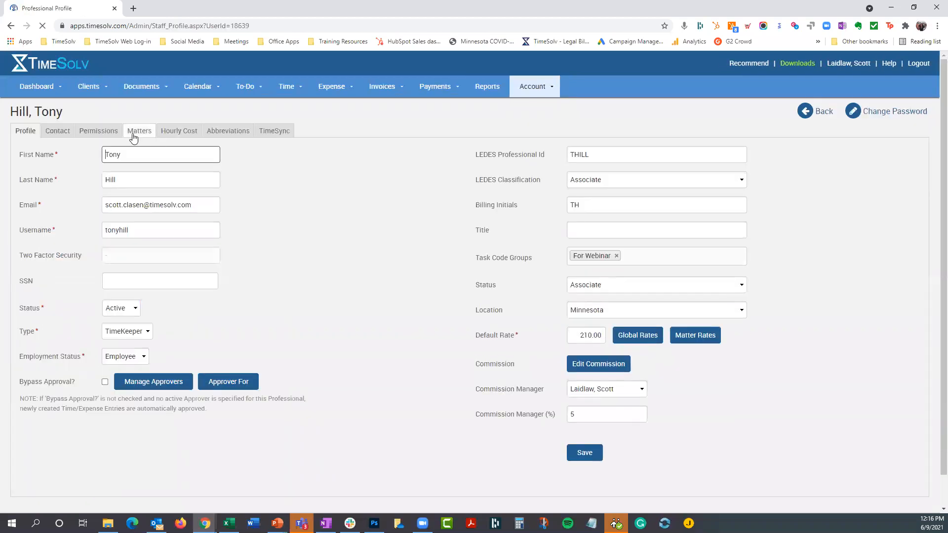
pyautogui.click(97, 132)
# - Set the fourth professional's Time access to No Access and save the permissions
pyautogui.click(182, 241)
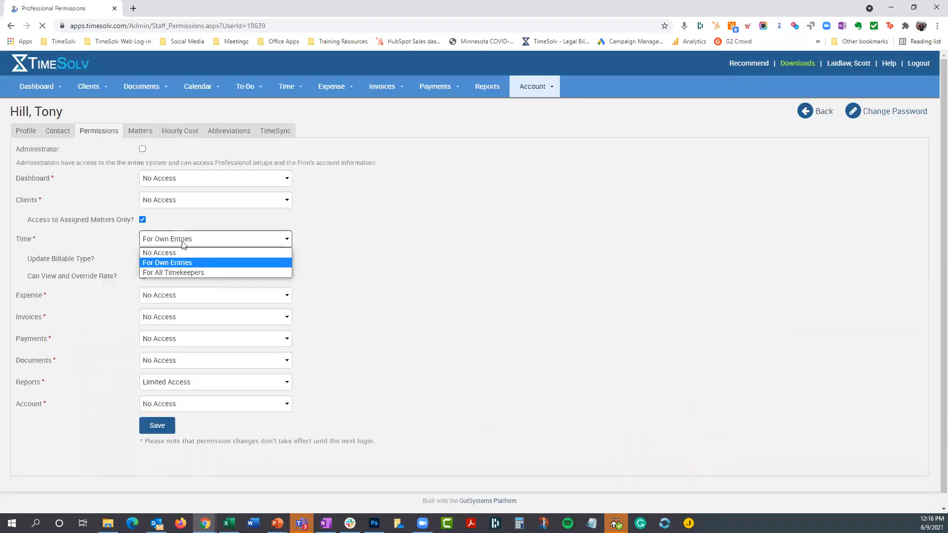
pyautogui.click(190, 272)
pyautogui.click(207, 239)
pyautogui.click(207, 253)
pyautogui.click(158, 409)
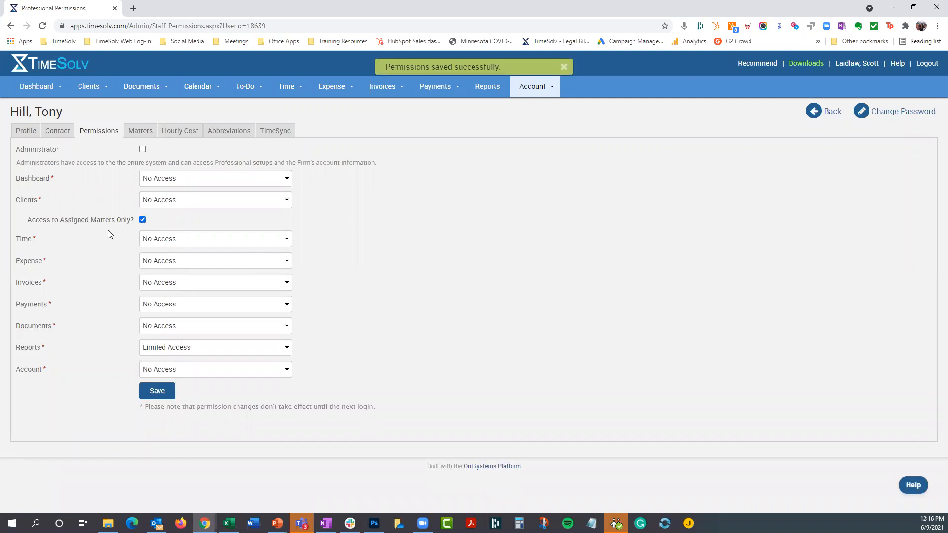
pyautogui.click(563, 67)
# - Log out and sign in as the fourth professional using the saved username and password
pyautogui.click(927, 69)
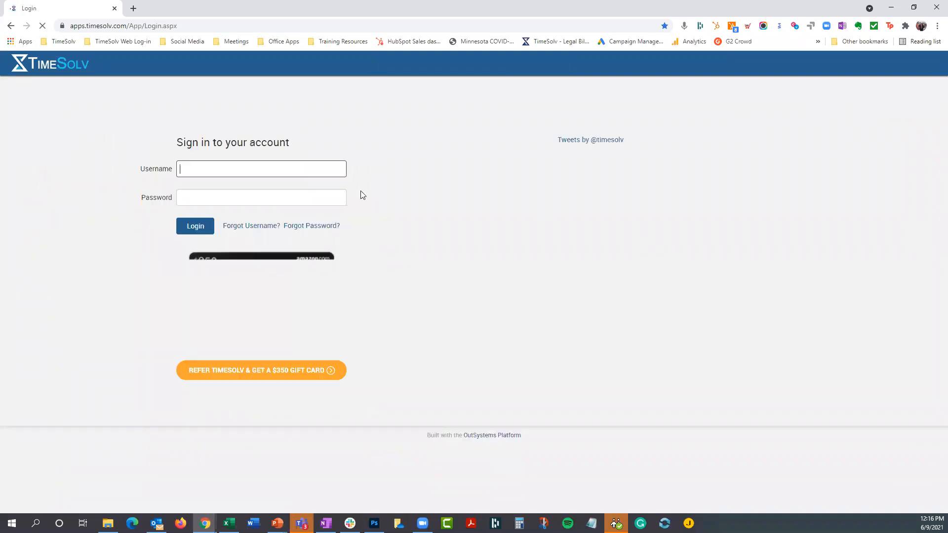
pyautogui.click(238, 171)
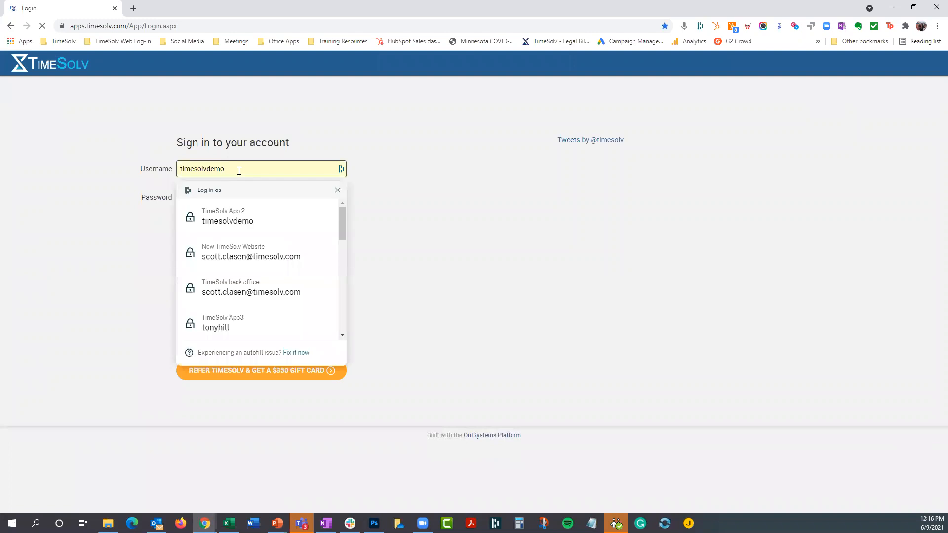
pyautogui.click(235, 323)
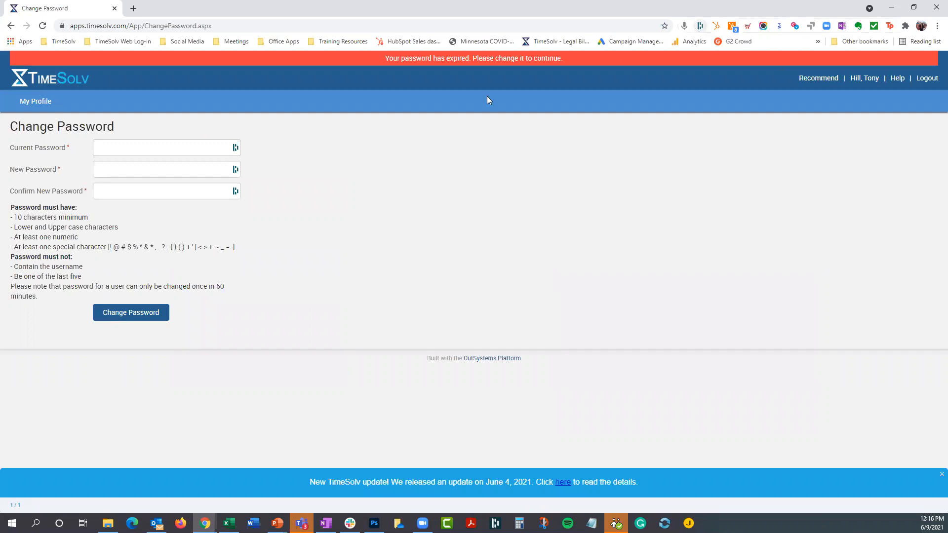
# - Change the expired password using the saved current password and a generated new password, and decline saving a further account in Dashlane
pyautogui.click(165, 146)
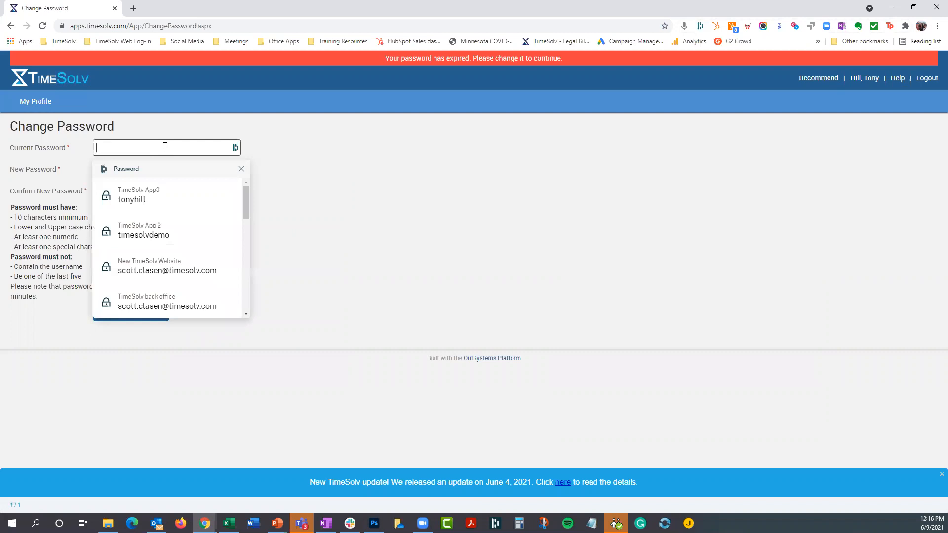
pyautogui.click(148, 200)
pyautogui.click(163, 170)
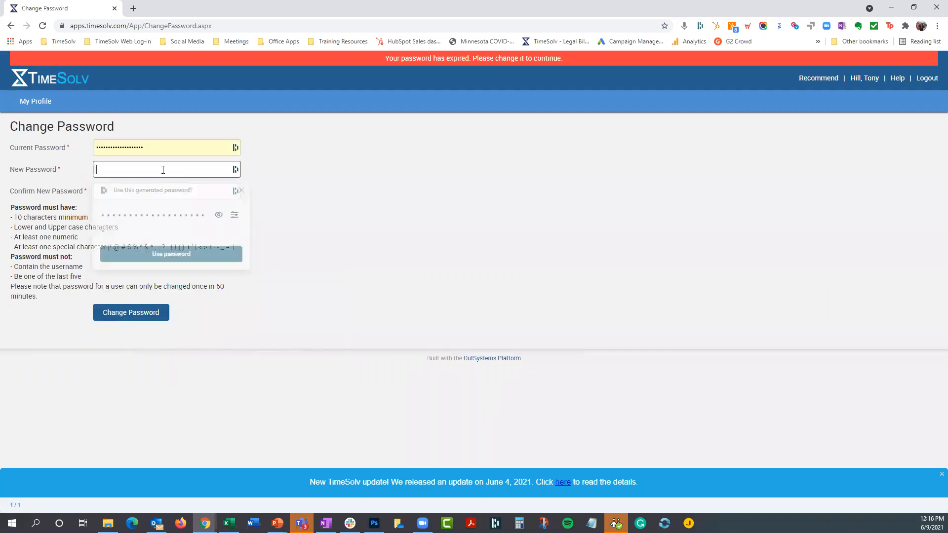
pyautogui.click(180, 255)
pyautogui.click(132, 316)
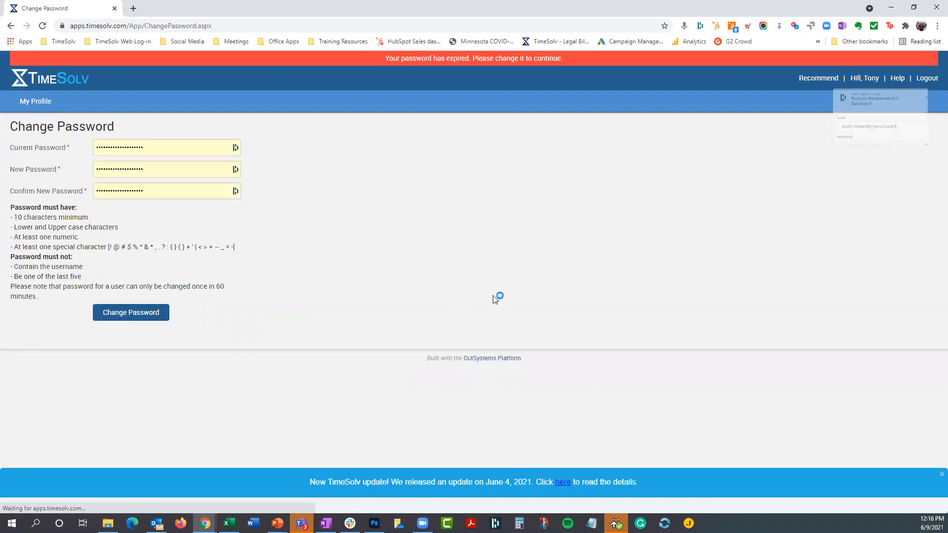
pyautogui.click(881, 206)
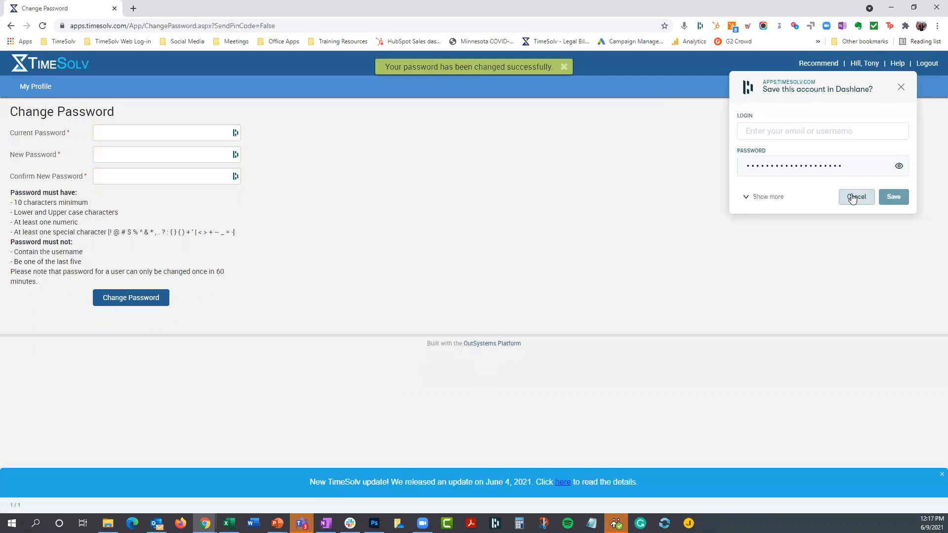
pyautogui.click(855, 197)
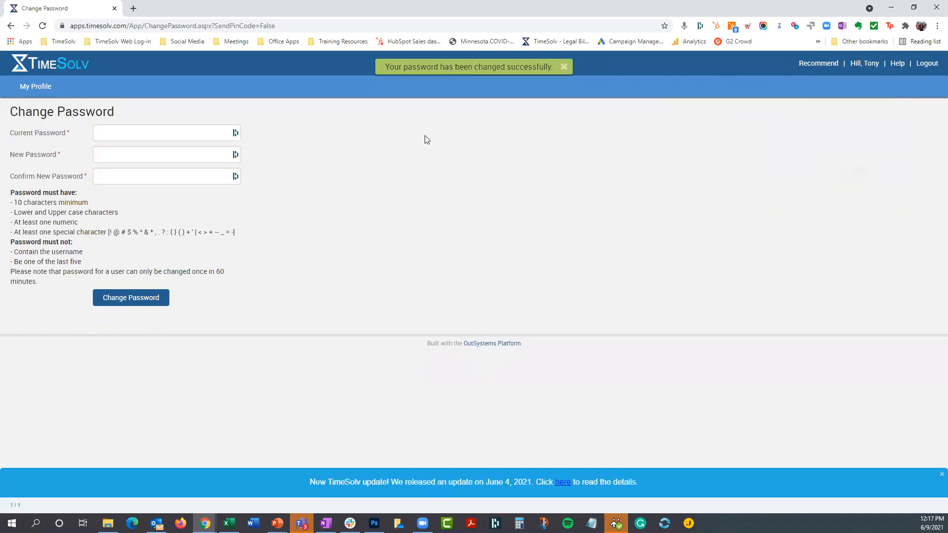
# - View the professional's own profile, and sign out and back in with the same professional's saved username and password
pyautogui.click(869, 66)
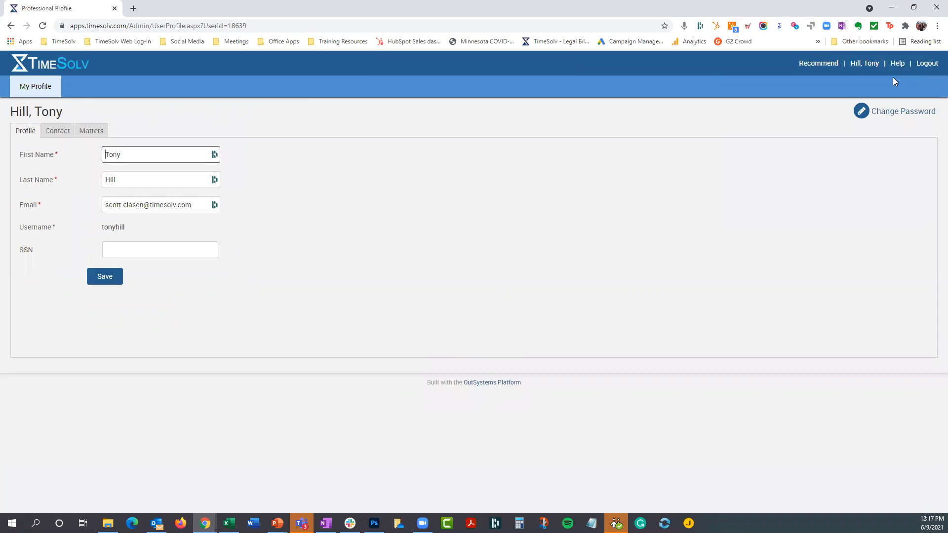
pyautogui.click(928, 67)
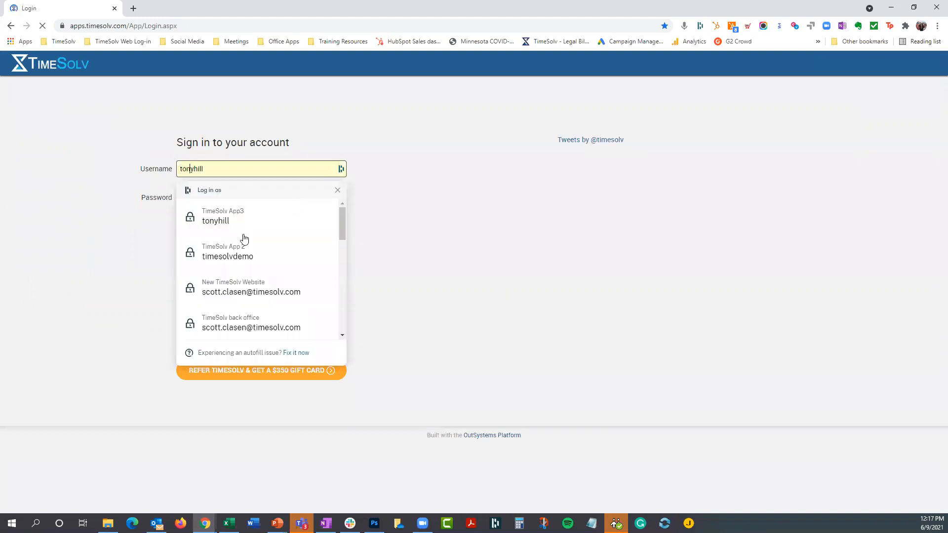
pyautogui.click(236, 219)
pyautogui.click(205, 233)
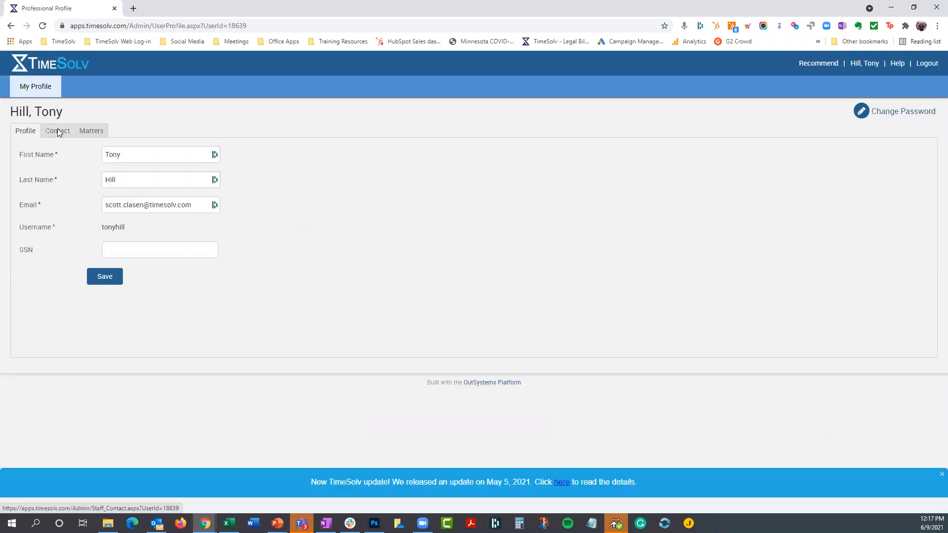
# - Sign back in to the administrator account with its saved username and password, and open the list of professionals
pyautogui.click(930, 69)
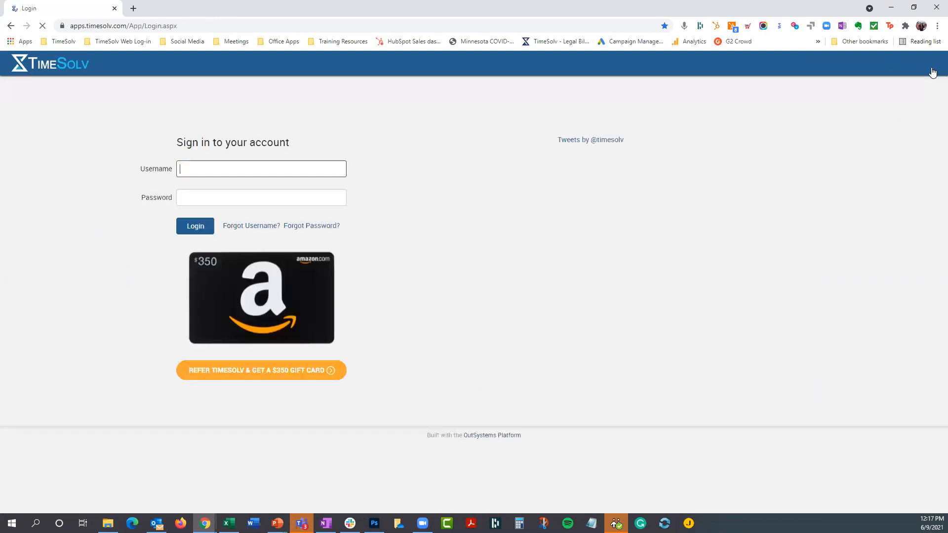
pyautogui.click(236, 172)
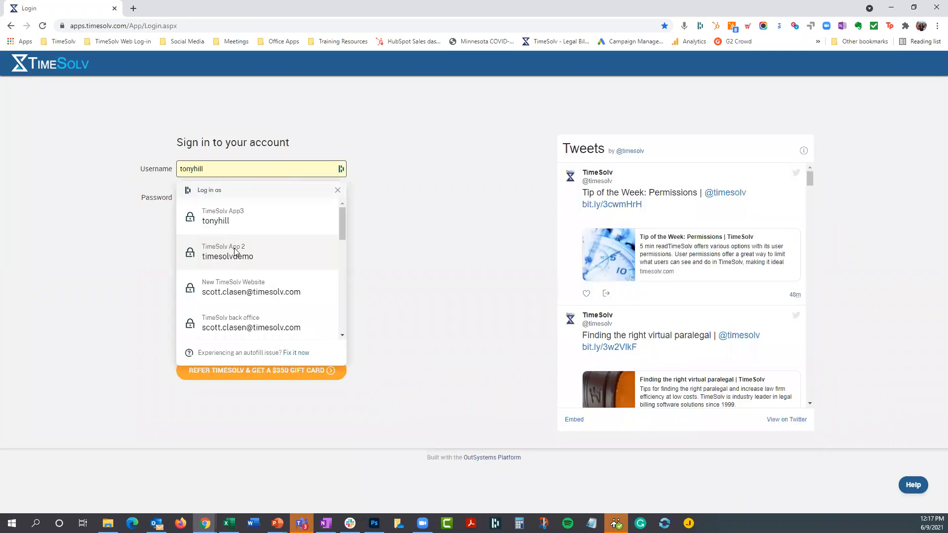
pyautogui.click(234, 253)
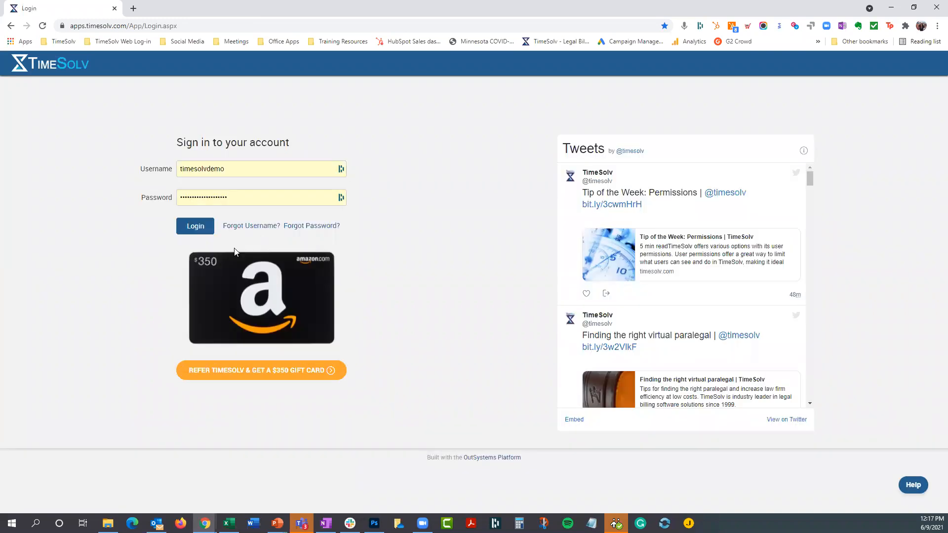
pyautogui.click(198, 230)
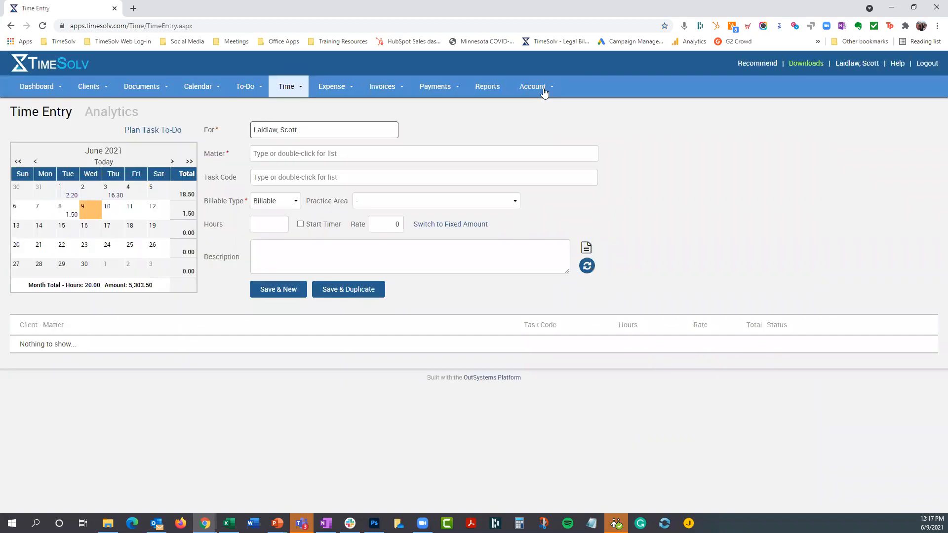
pyautogui.click(544, 92)
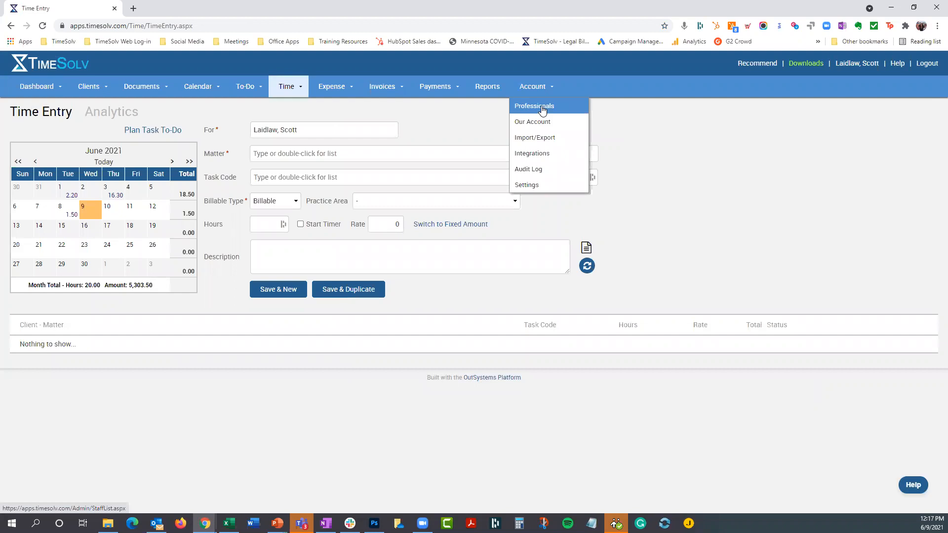
pyautogui.click(543, 107)
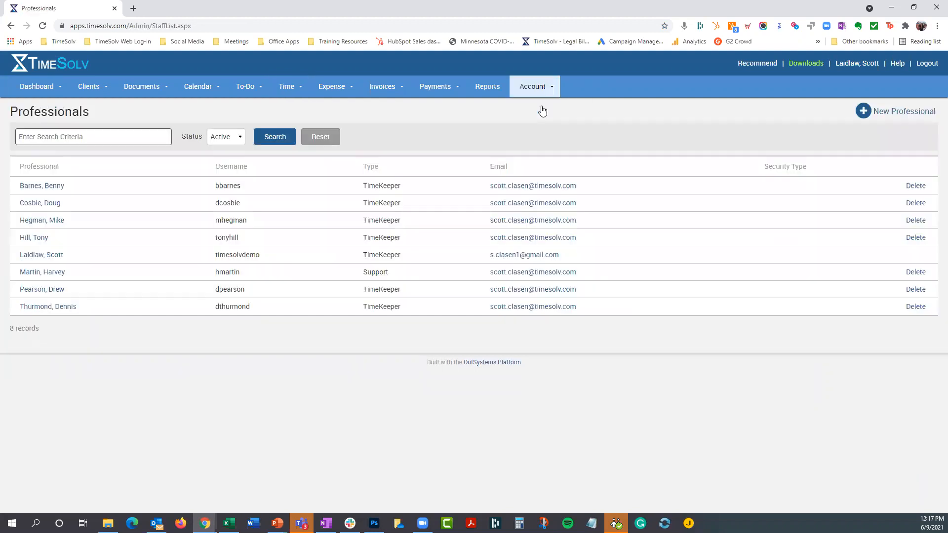
# - Set the fourth professional's Time and Expense permissions to For Own Entries and save the permissions
pyautogui.click(33, 238)
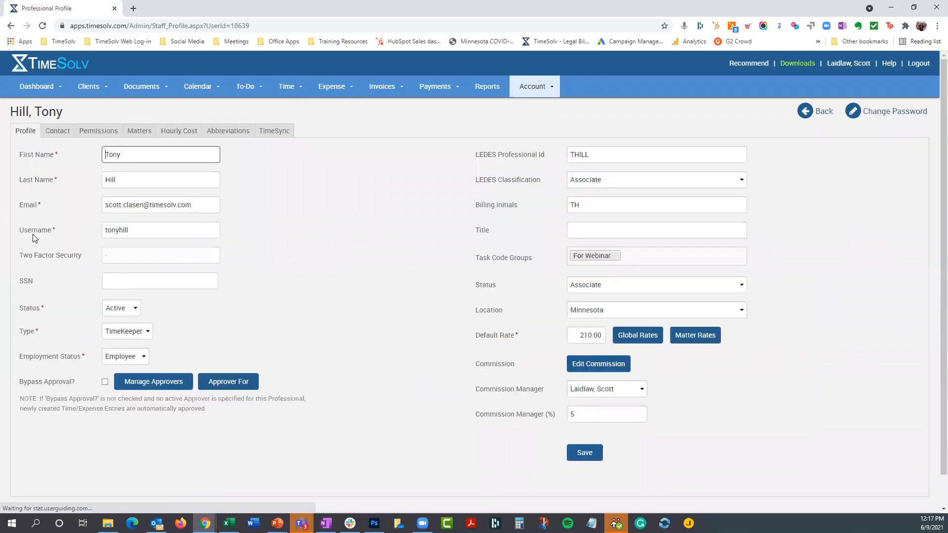
pyautogui.click(90, 132)
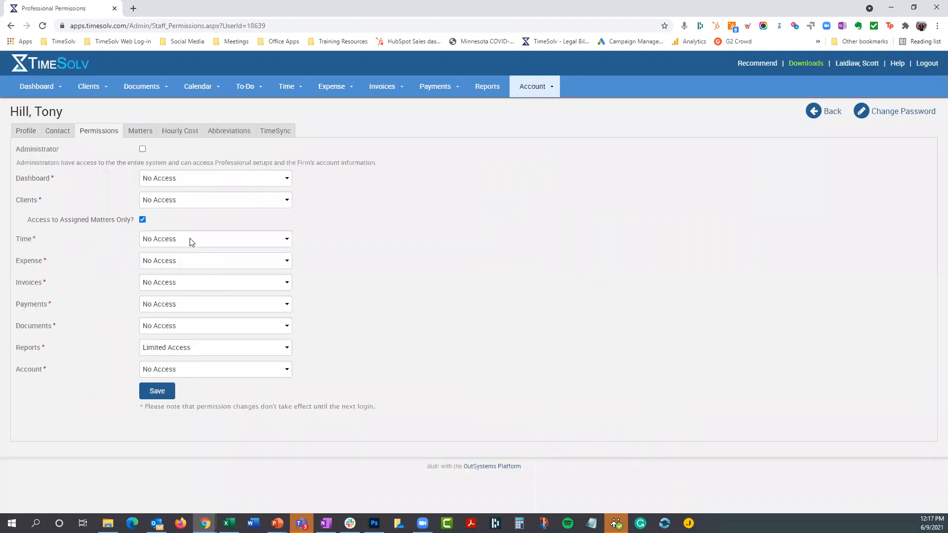
pyautogui.click(190, 238)
pyautogui.click(188, 264)
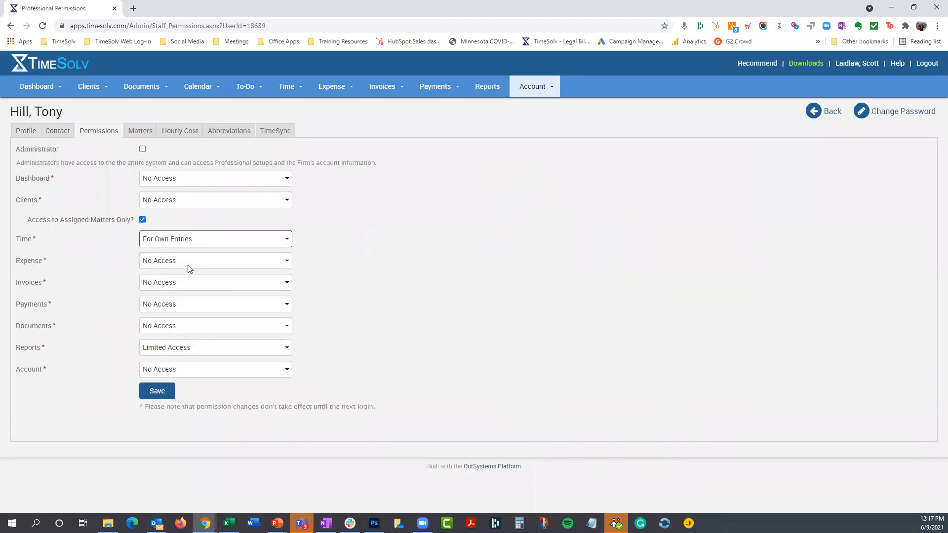
pyautogui.click(179, 279)
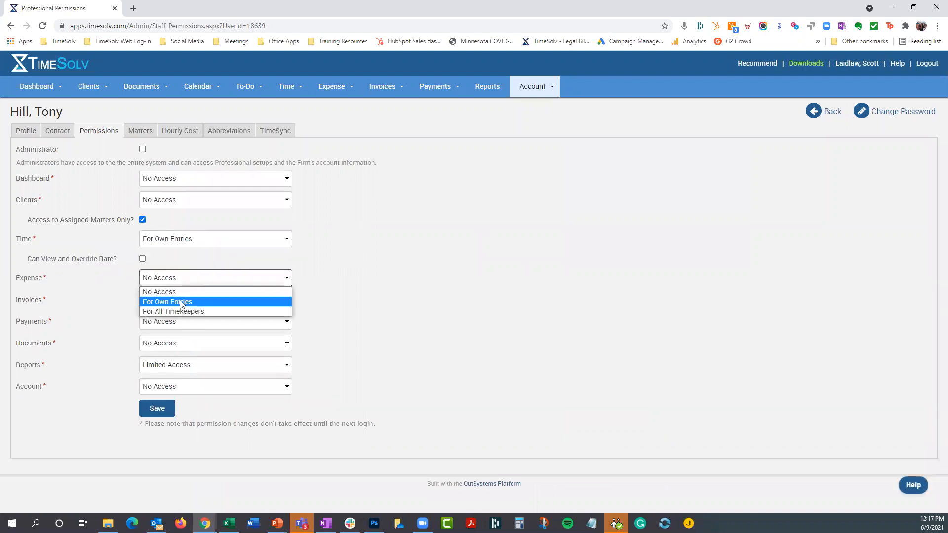
pyautogui.click(163, 409)
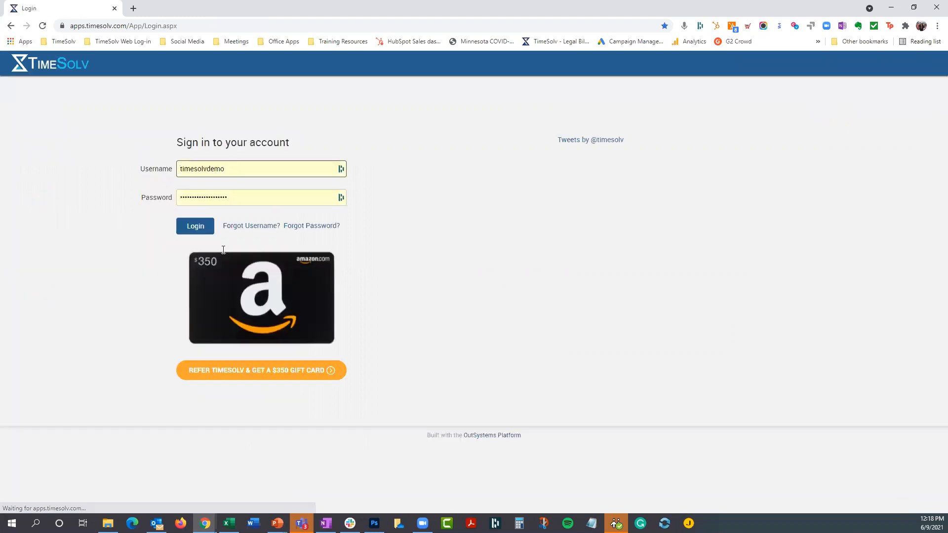
# - Sign in as the fourth professional with the saved login and pick the July Certification Work matter for a time entry from the matter list
pyautogui.click(223, 255)
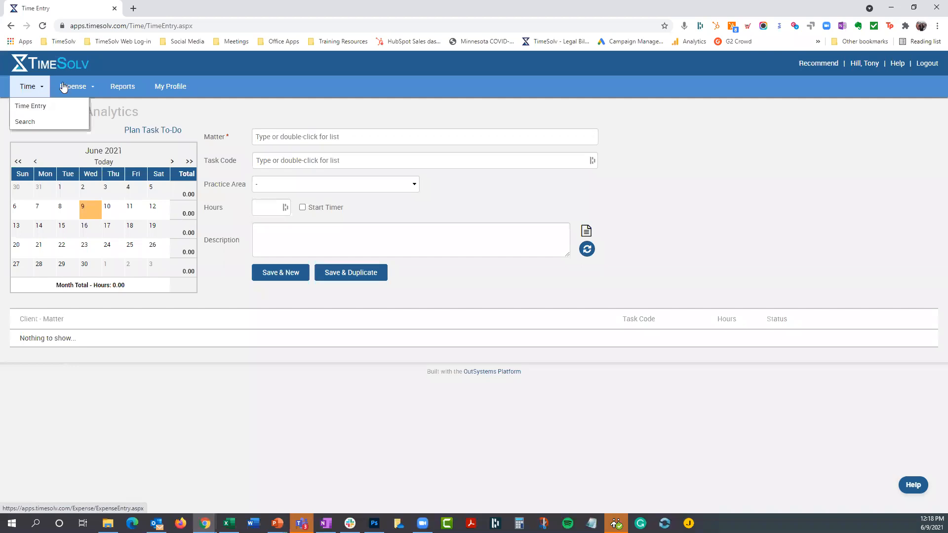
pyautogui.moveTo(63, 87)
pyautogui.moveTo(32, 86)
pyautogui.doubleClick(291, 136)
pyautogui.scroll(-5, 426, 213)
pyautogui.scroll(-5, 395, 213)
pyautogui.scroll(10, 364, 213)
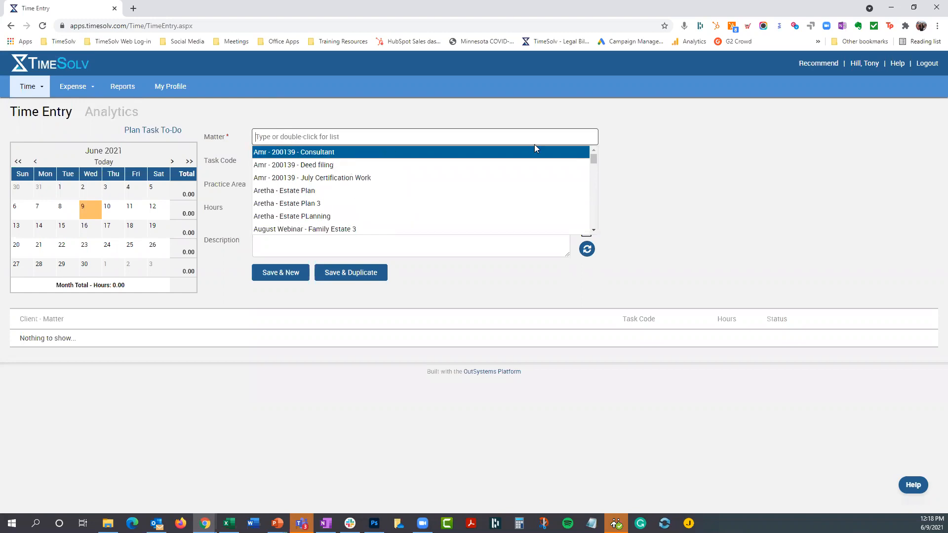
pyautogui.click(666, 129)
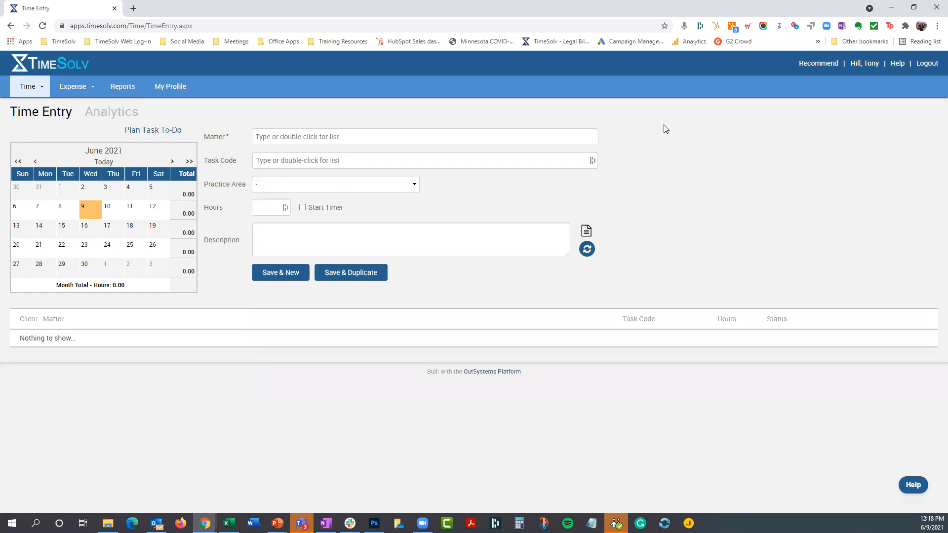
pyautogui.doubleClick(311, 136)
pyautogui.click(316, 183)
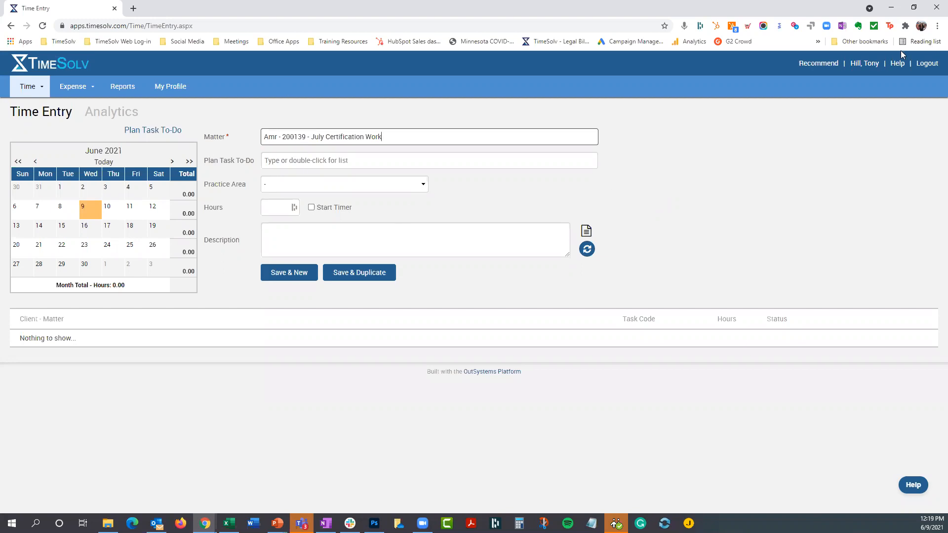
# - Log out and sign back in to the administrator account with its saved username and password
pyautogui.click(935, 71)
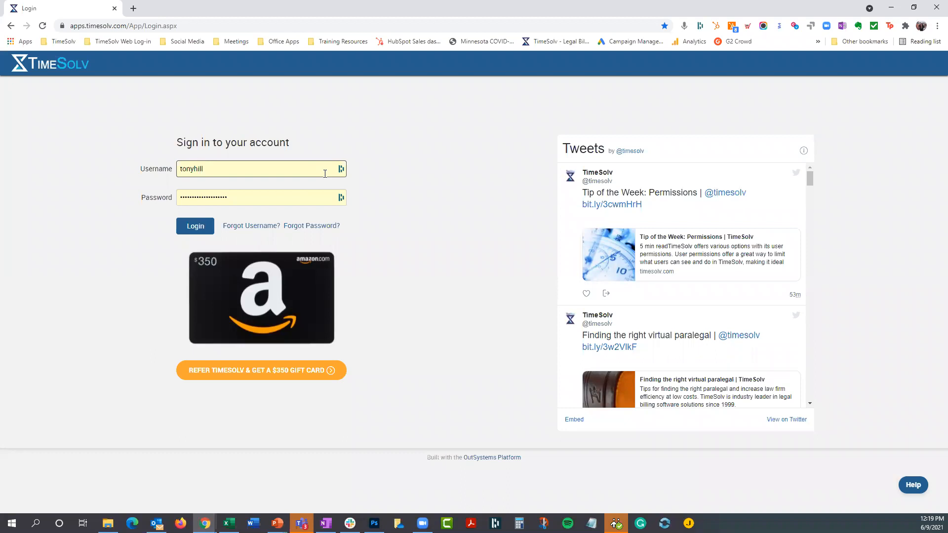
pyautogui.click(251, 164)
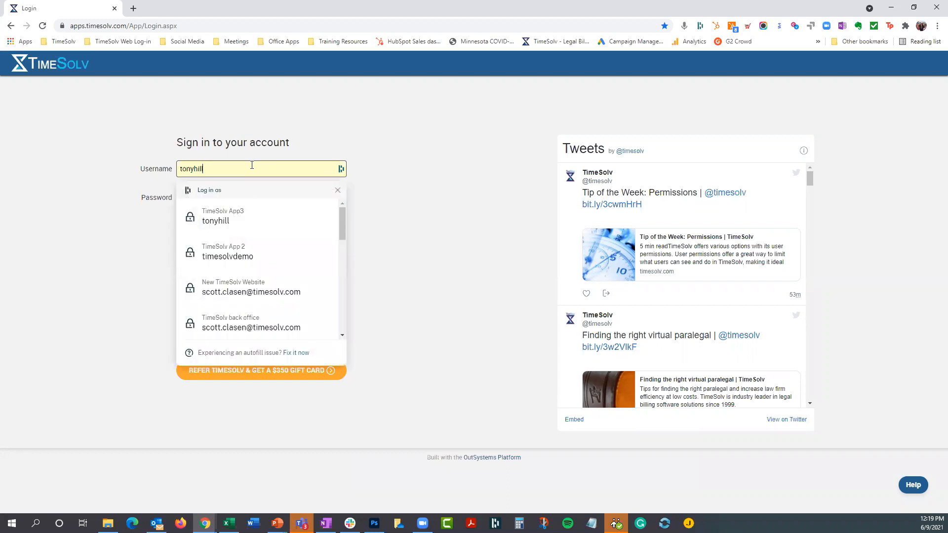
pyautogui.click(241, 255)
pyautogui.click(237, 197)
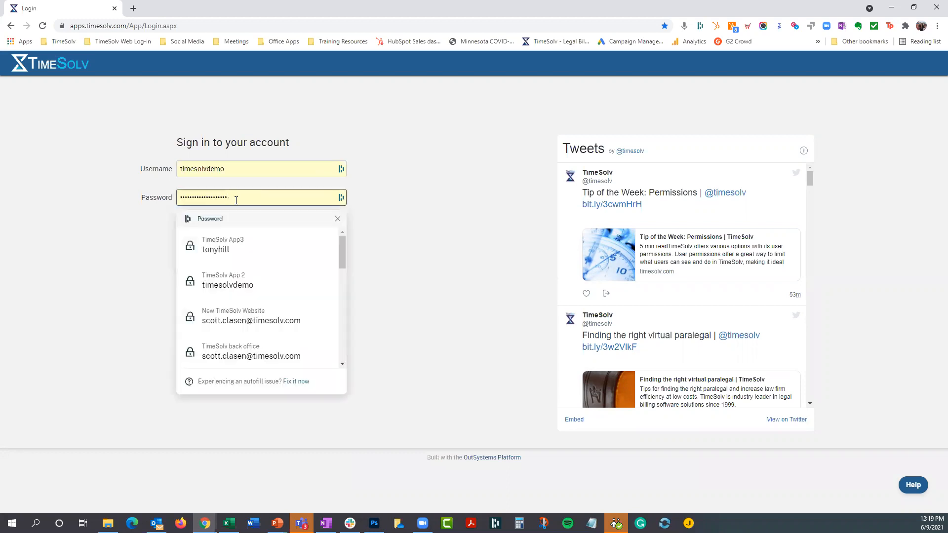
pyautogui.click(238, 279)
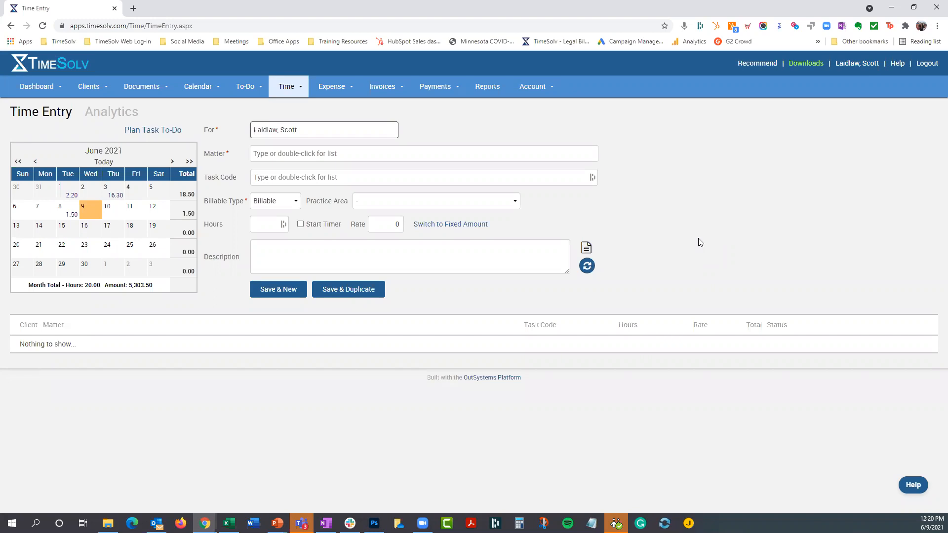
# - Open the June 1 time entry for Best Buy - Test 3 for editing and reassign it to the second professional in the list
pyautogui.click(67, 193)
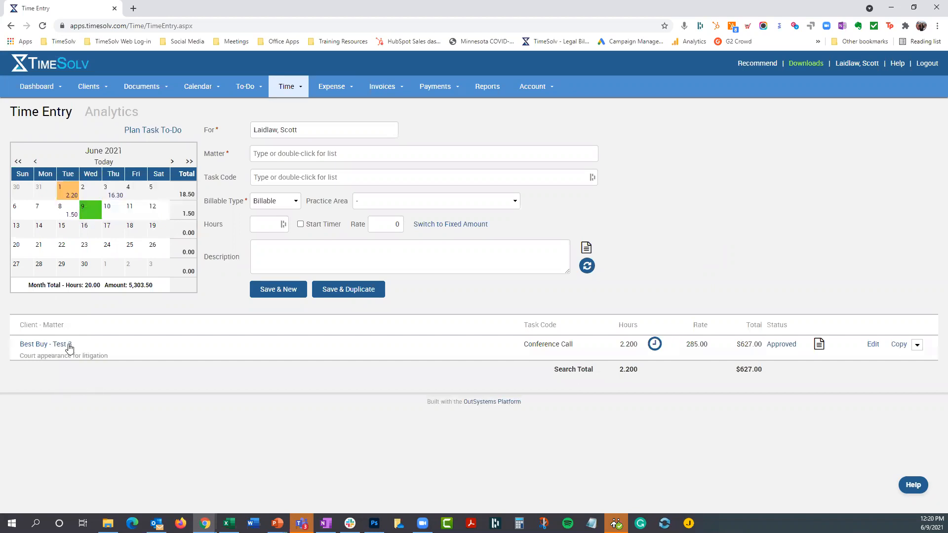
pyautogui.click(876, 346)
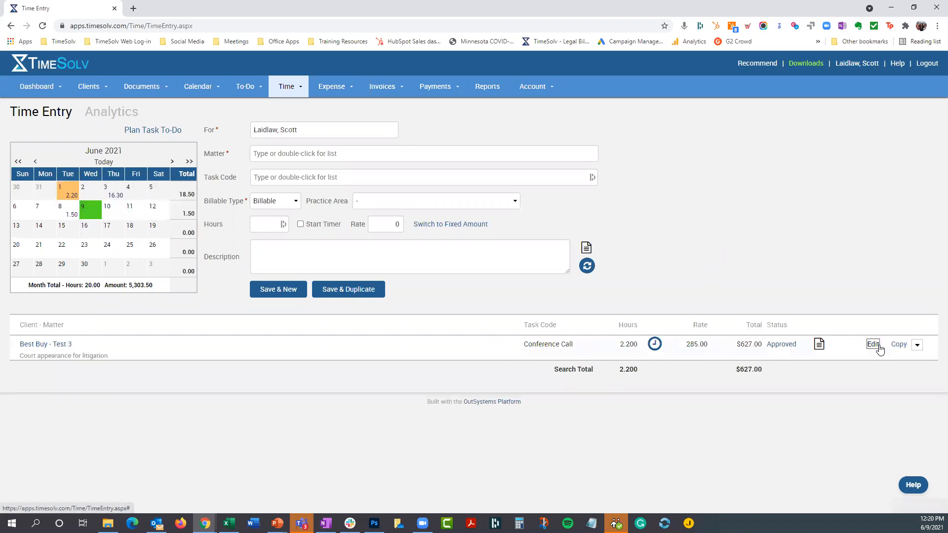
pyautogui.doubleClick(308, 129)
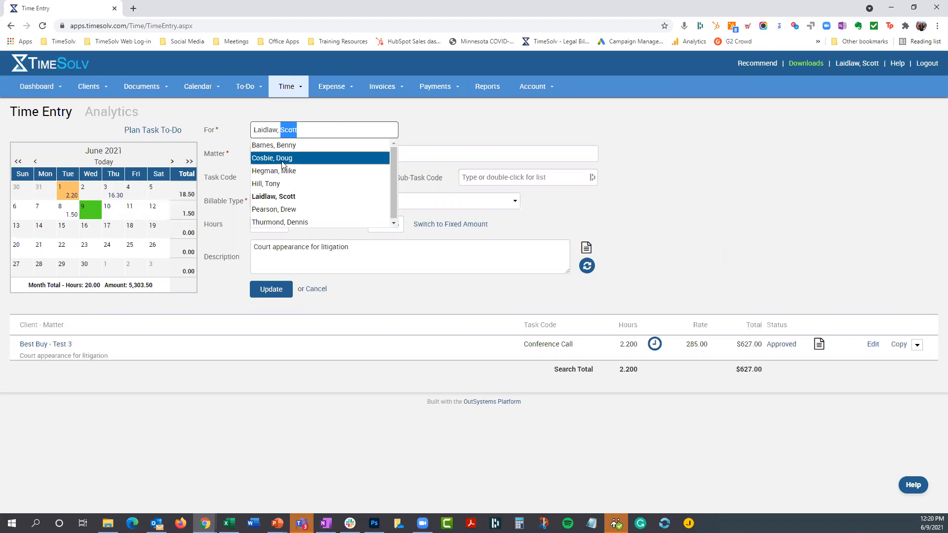
pyautogui.click(281, 161)
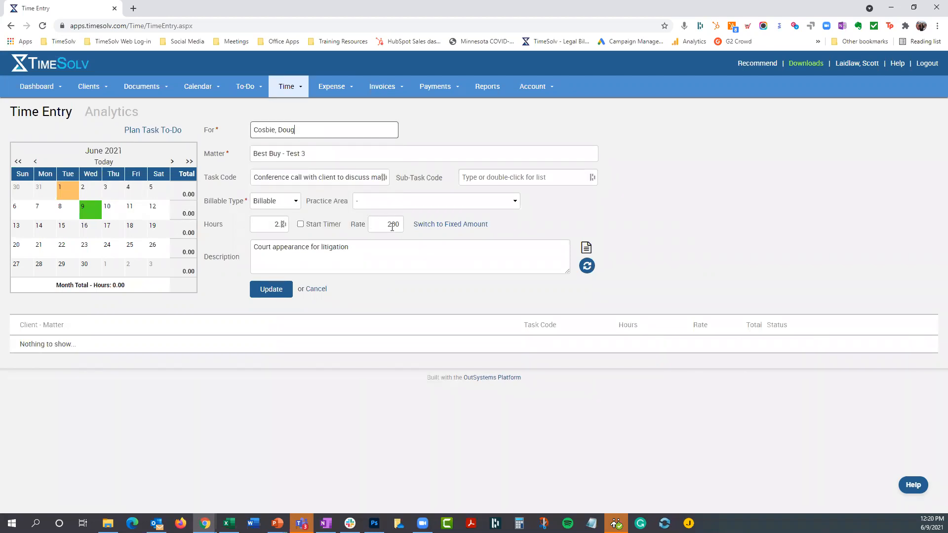
# - Switch the Best Buy - Test 3 time entry back to its original professional and update the entry
pyautogui.doubleClick(310, 129)
pyautogui.click(283, 197)
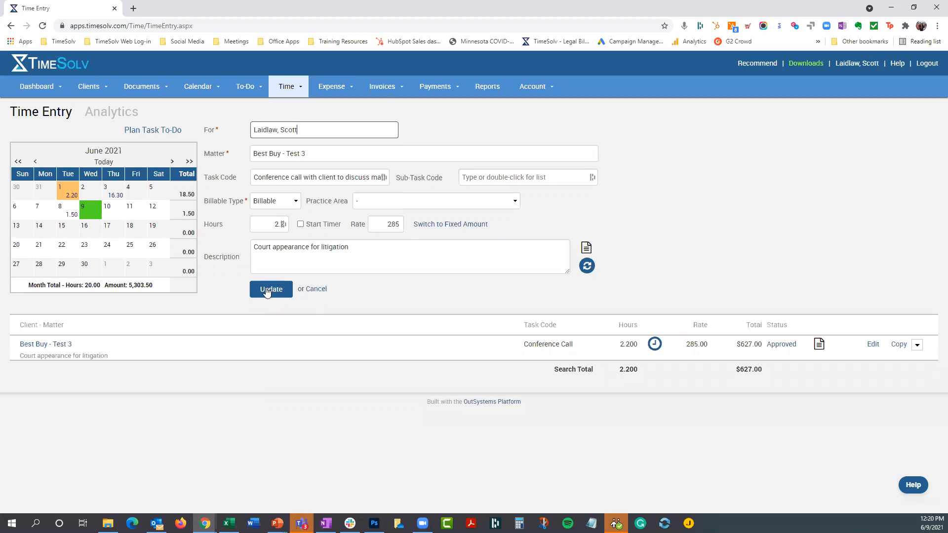
pyautogui.click(266, 291)
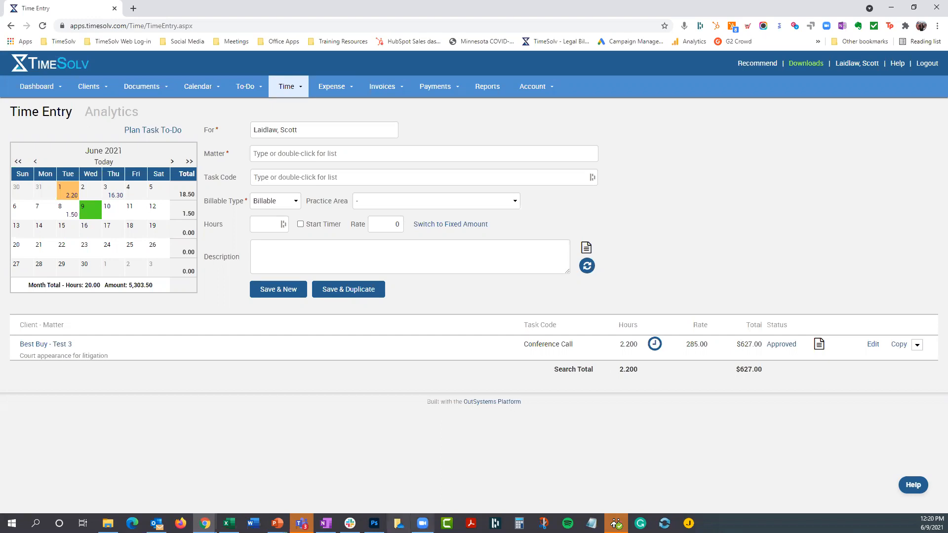
# - Switch to the PowerPoint slide show to view the webinar agenda, and return to TimeSolv in the browser
pyautogui.click(277, 523)
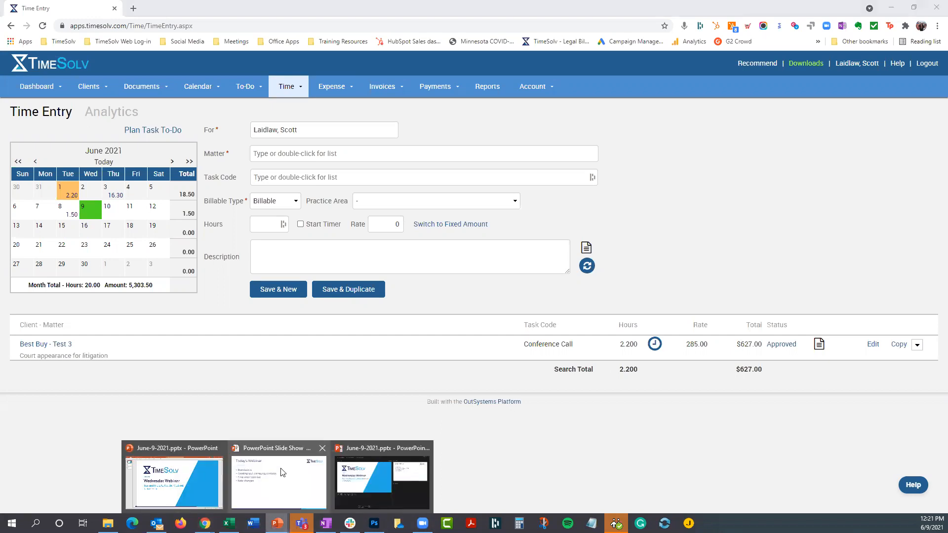
pyautogui.click(282, 473)
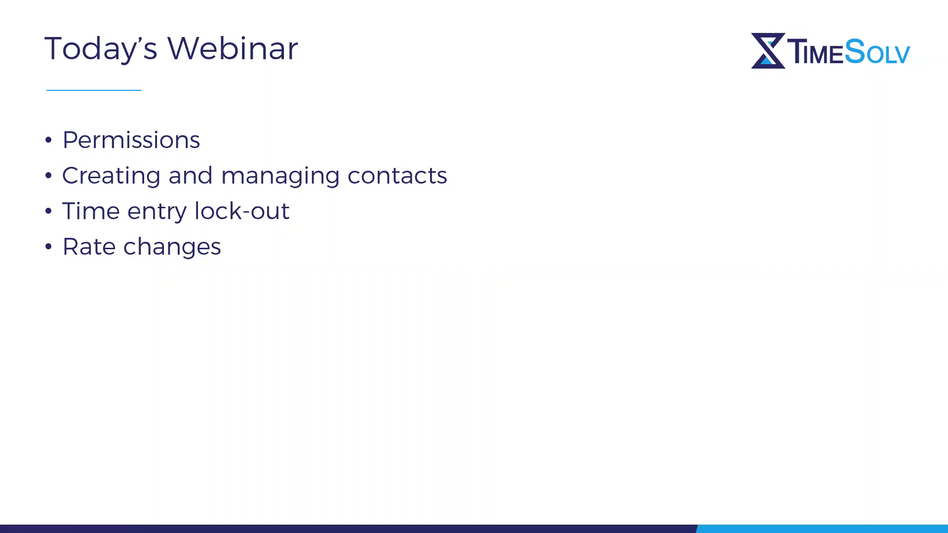
pyautogui.hotkey('alt', 'Tab')
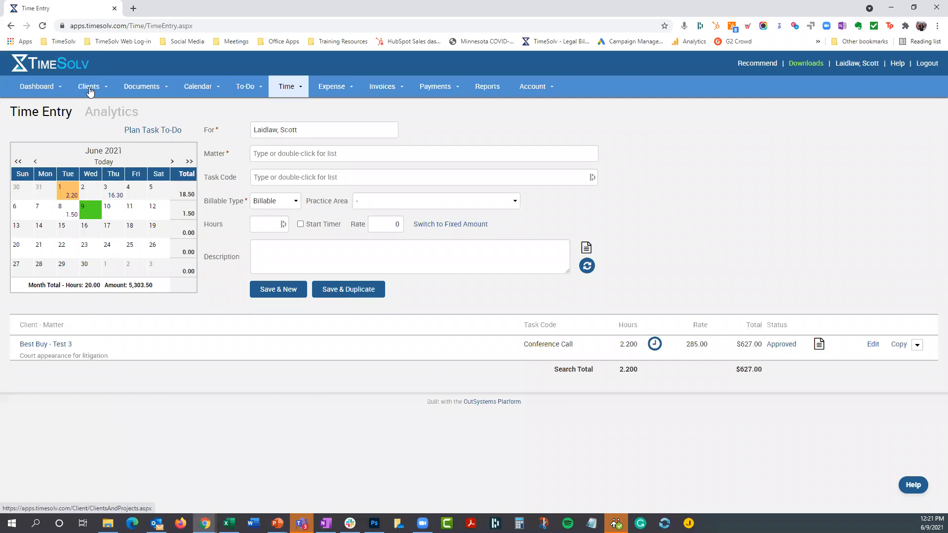
# - View the firm-wide contacts list and open the list of clients and matters
pyautogui.moveTo(89, 92)
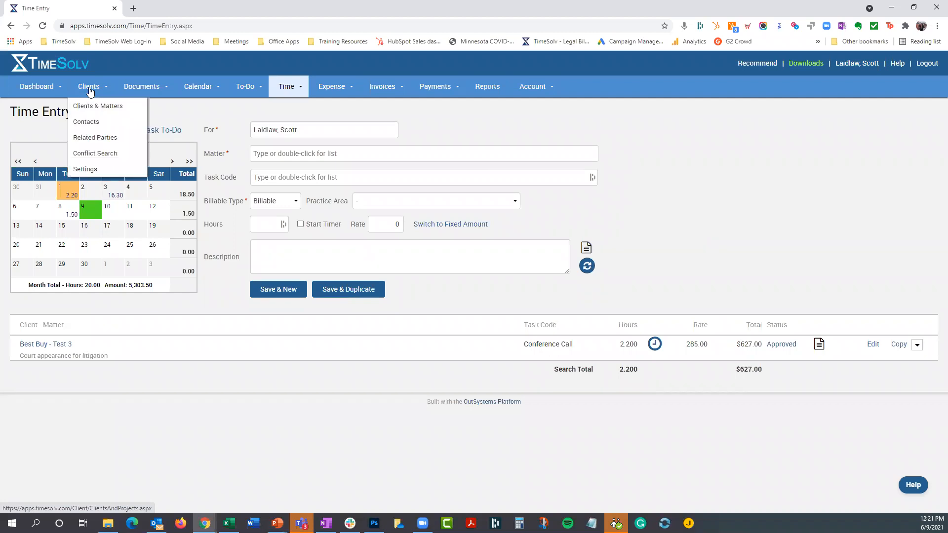
pyautogui.click(84, 125)
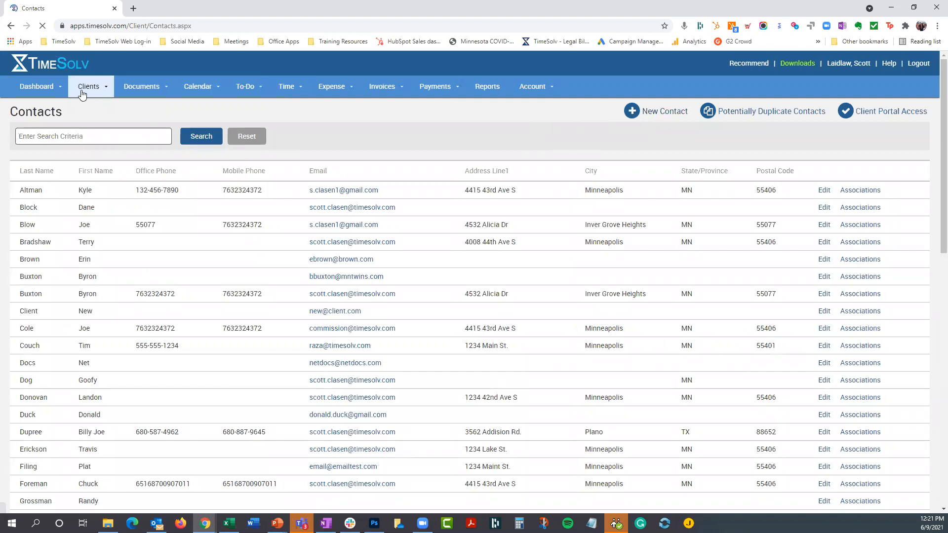
pyautogui.click(87, 87)
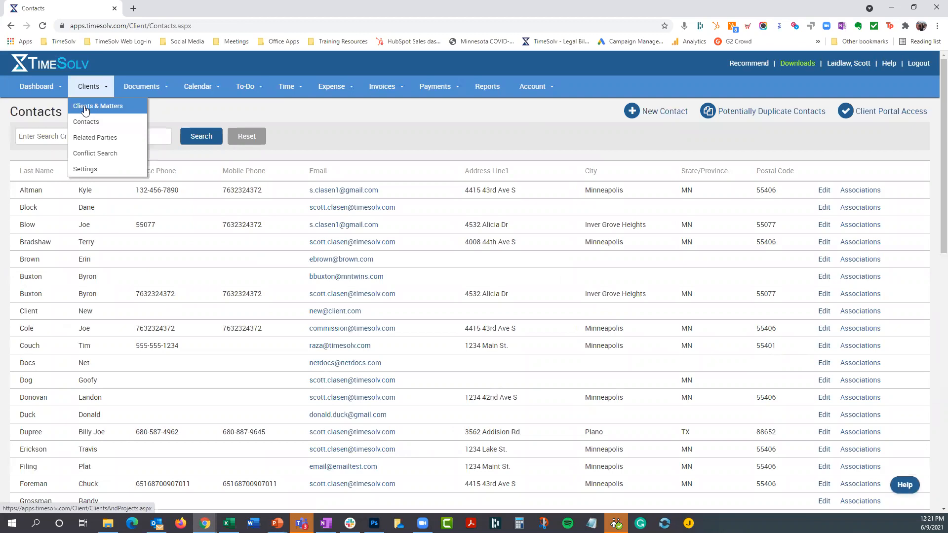
pyautogui.click(85, 108)
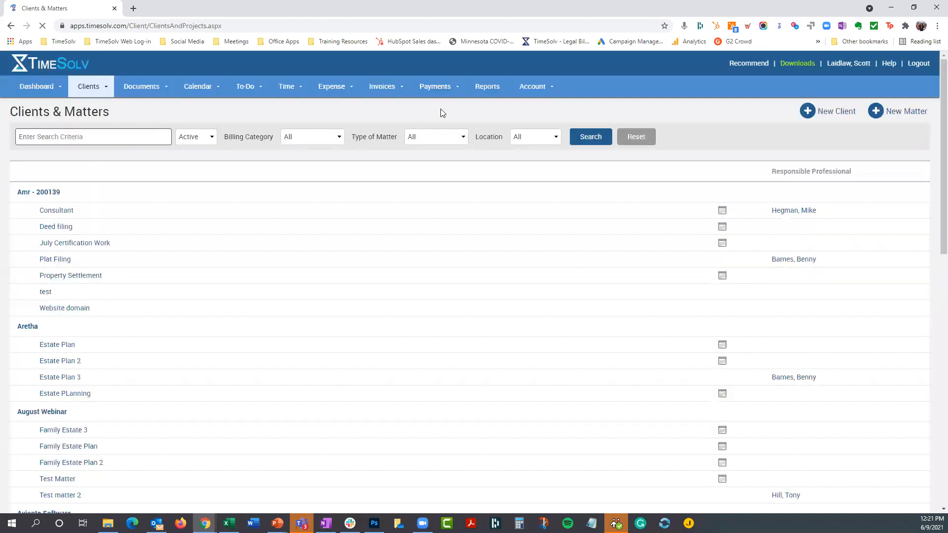
# - Open the details of a client further down the clients and matters list and show its contacts
pyautogui.scroll(-7, 329, 298)
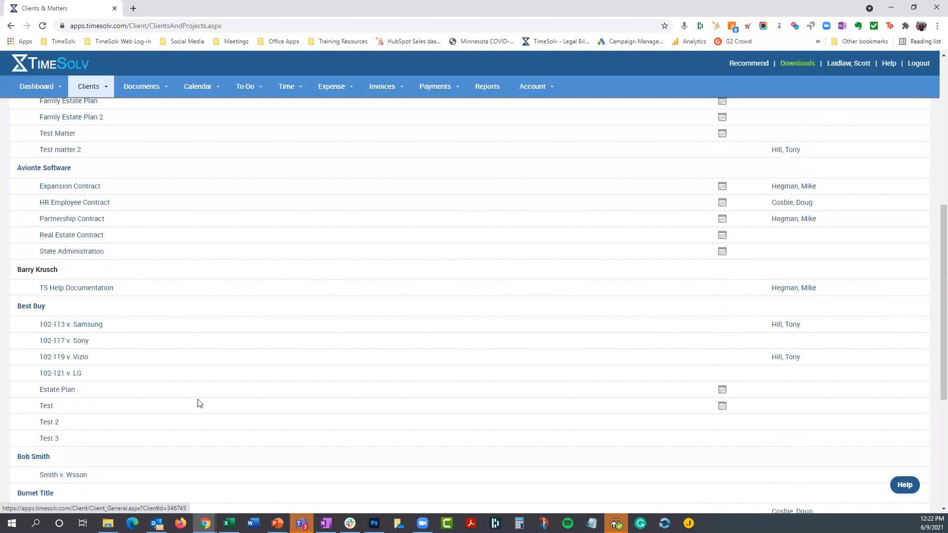
pyautogui.scroll(-5, 197, 402)
pyautogui.click(25, 303)
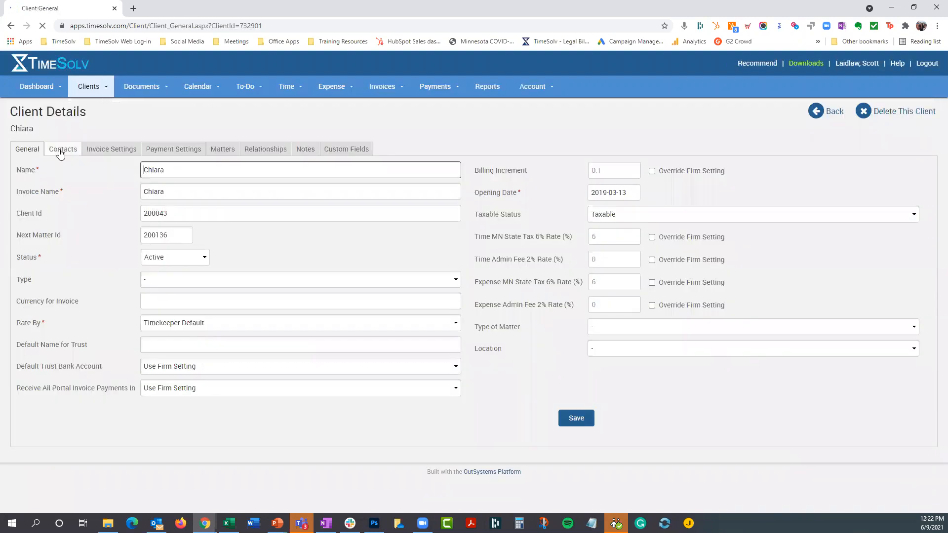
pyautogui.click(61, 153)
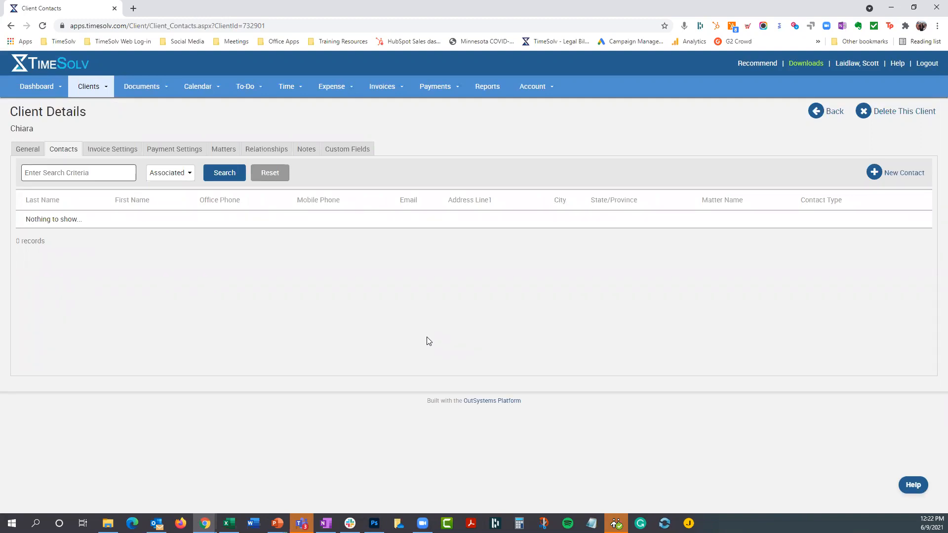
# - Start a new contact of type Main for the client and enter the contact's first and last name
pyautogui.click(903, 175)
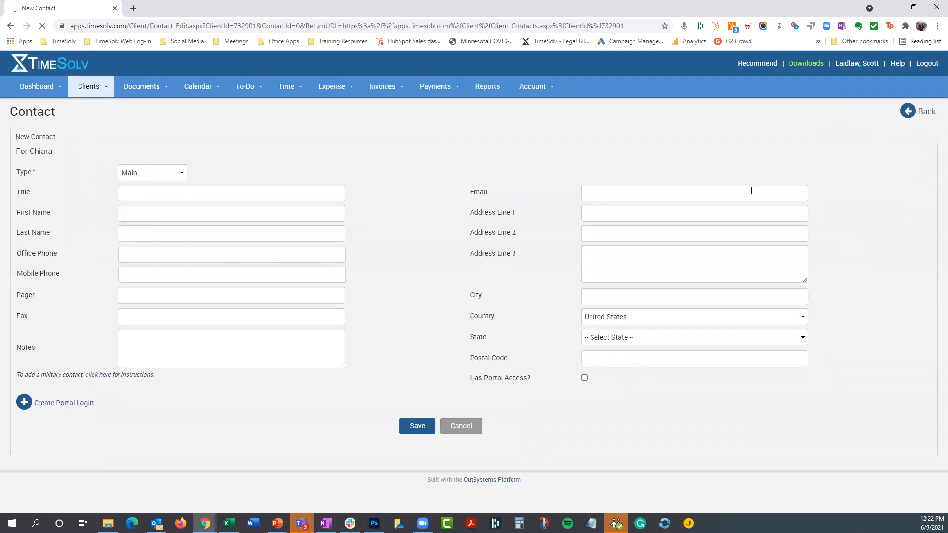
pyautogui.click(146, 173)
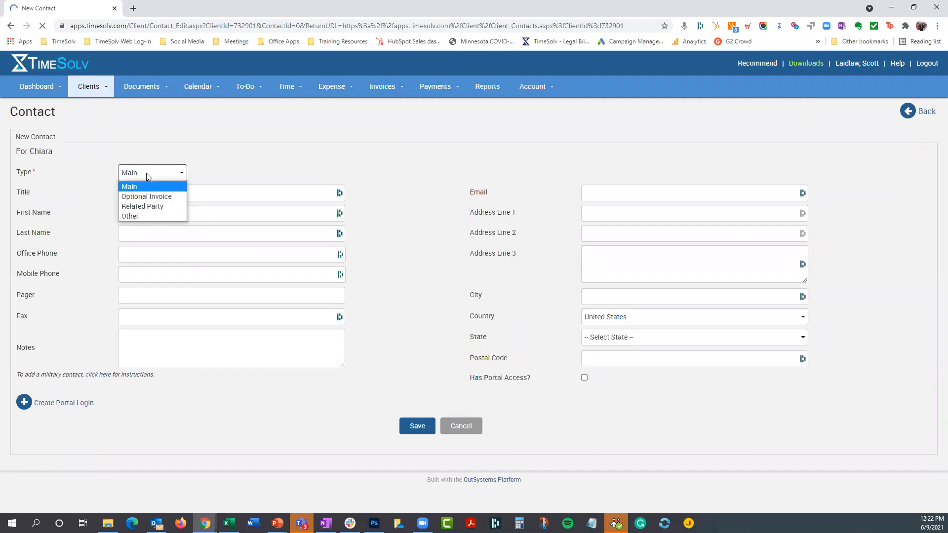
pyautogui.click(148, 187)
pyautogui.click(146, 193)
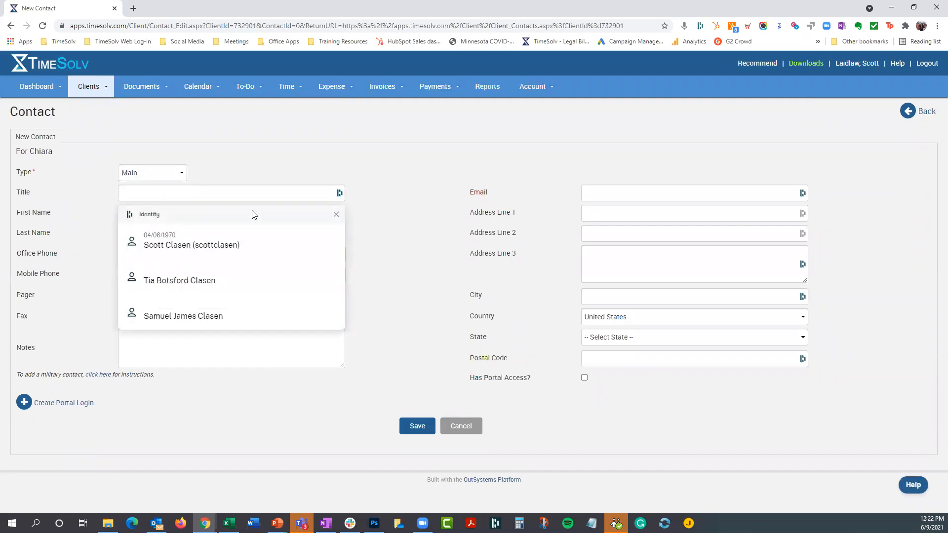
pyautogui.click(289, 210)
pyautogui.click(162, 214)
pyautogui.press('Tab')
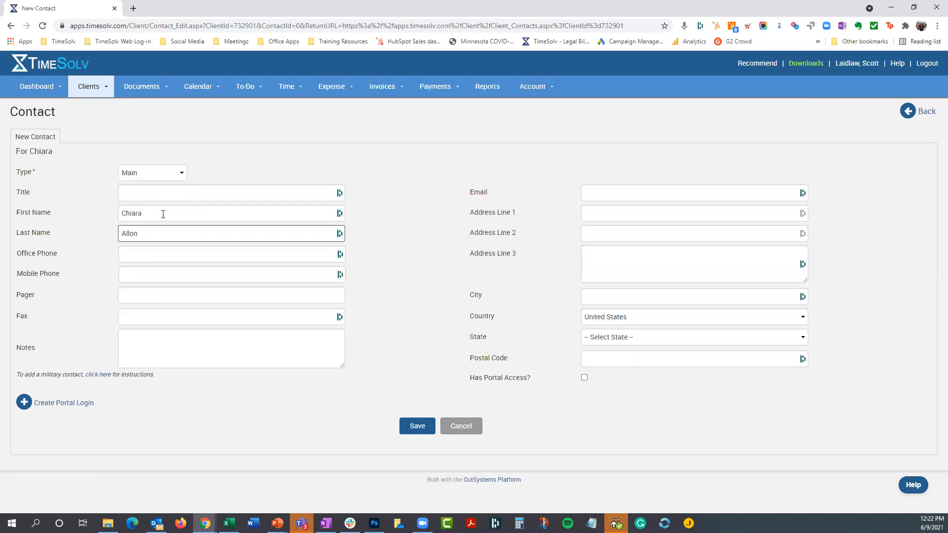
# - Enter the e-mail address for the new Main contact and save the contact
pyautogui.click(632, 193)
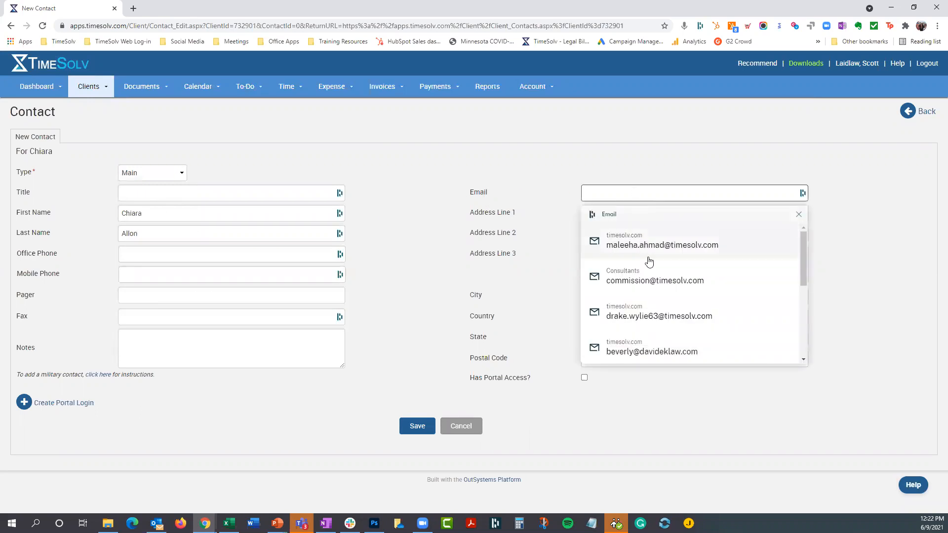
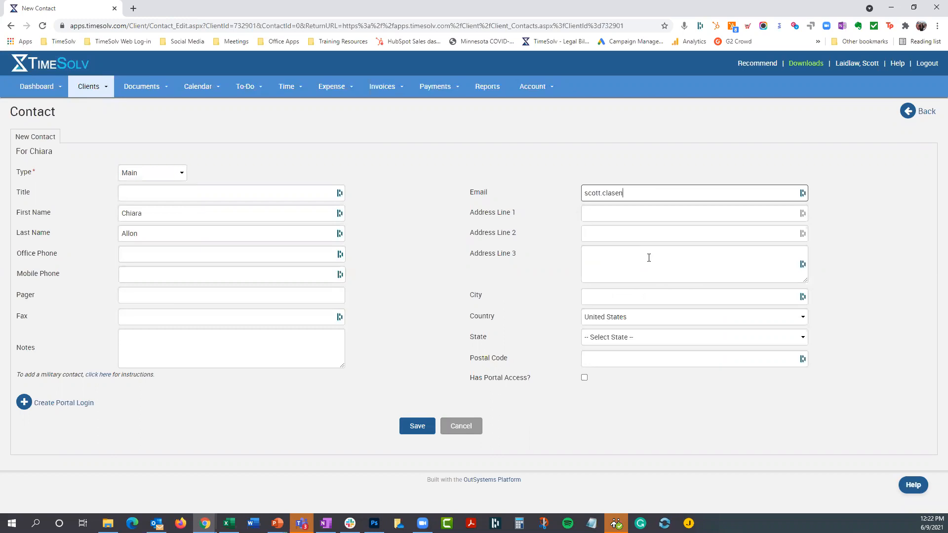
pyautogui.click(417, 428)
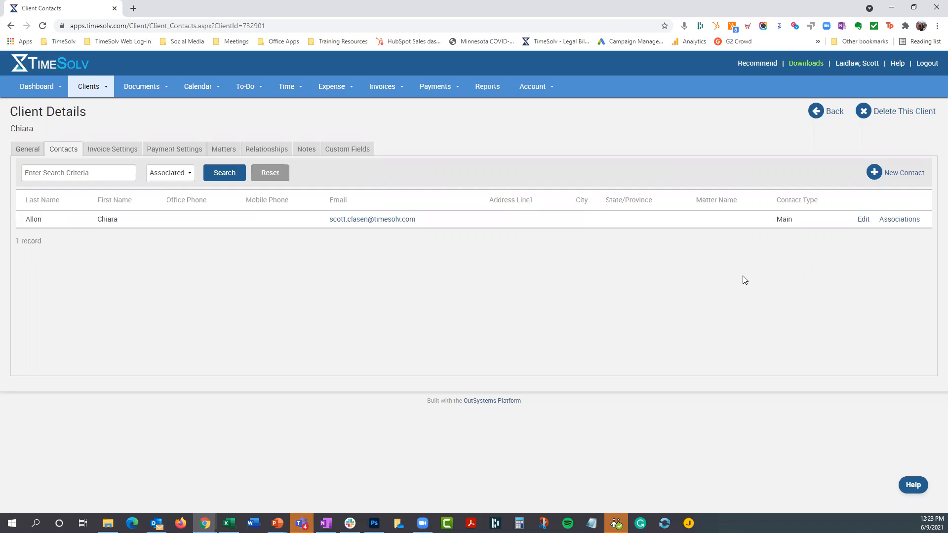
# - Start a second contact for the client and enter the contact's first name, last name and e-mail address
pyautogui.click(909, 175)
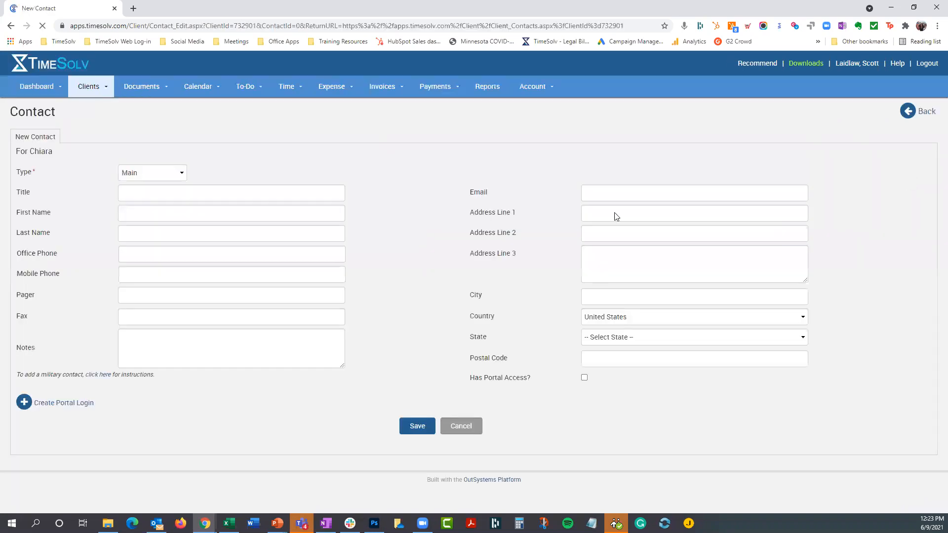
pyautogui.click(136, 212)
pyautogui.press('Tab')
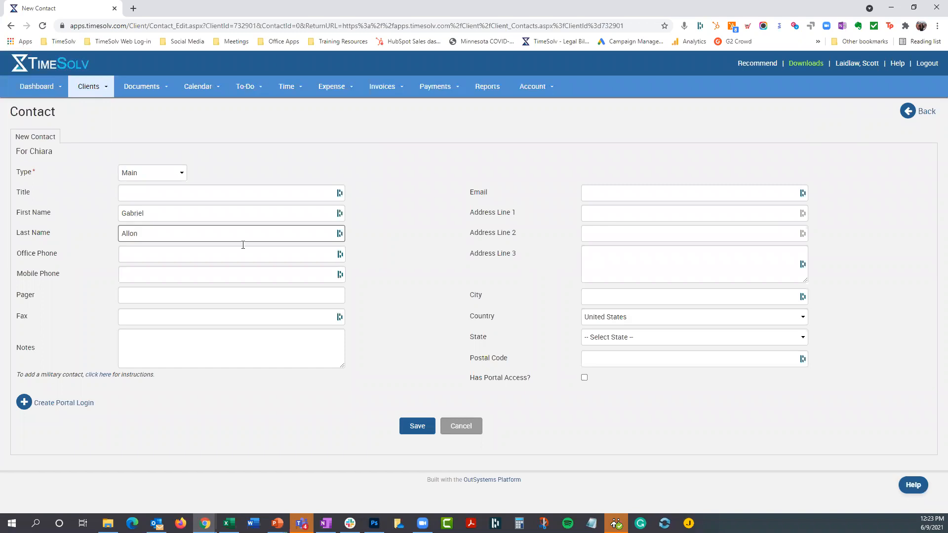
pyautogui.click(606, 192)
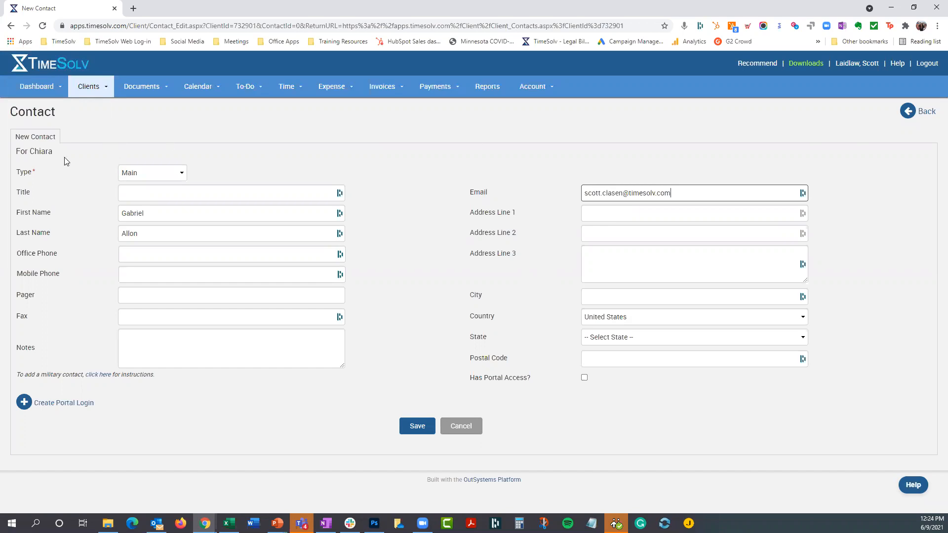
# - Set the second contact's type to Optional Invoice and save the contact
pyautogui.click(147, 174)
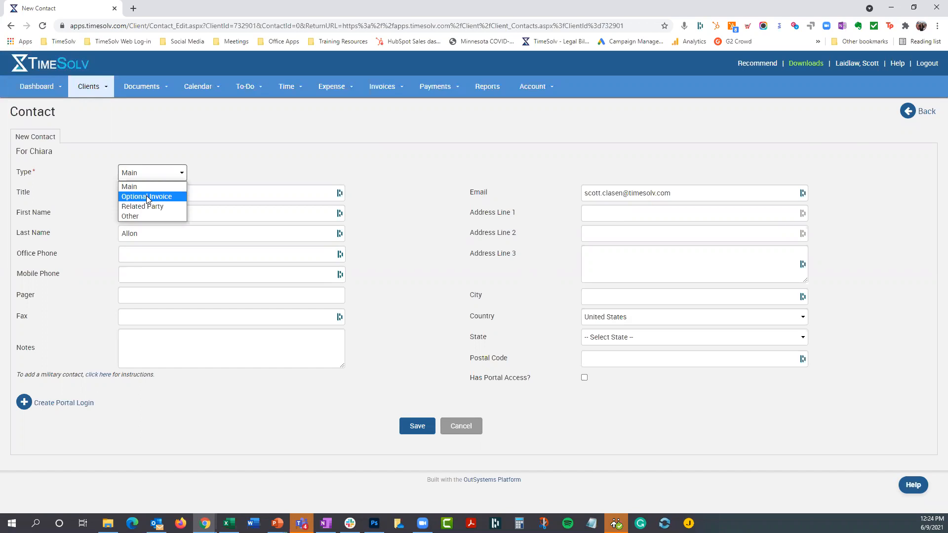
pyautogui.click(146, 195)
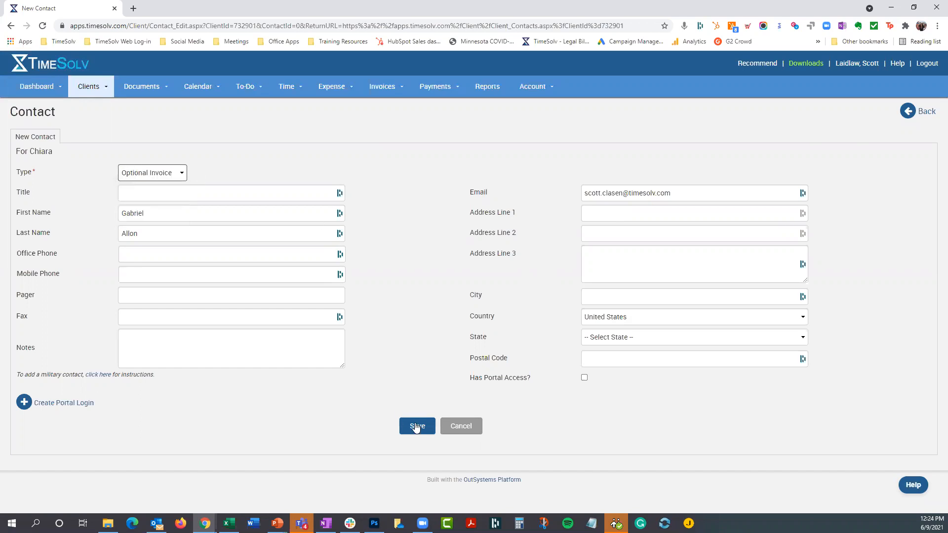
pyautogui.click(415, 427)
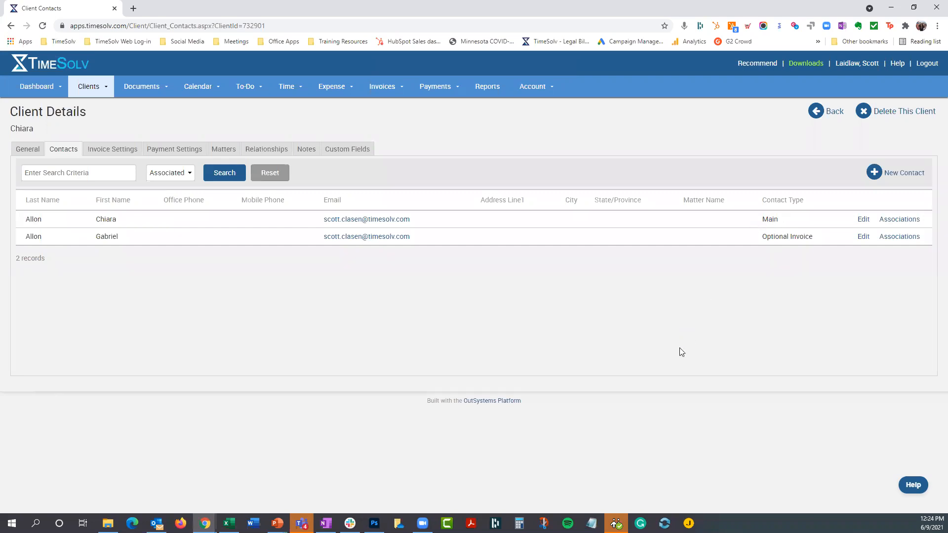
# - Open the client's matter and examine its contacts, including the default invoice contact and its contact type
pyautogui.click(229, 154)
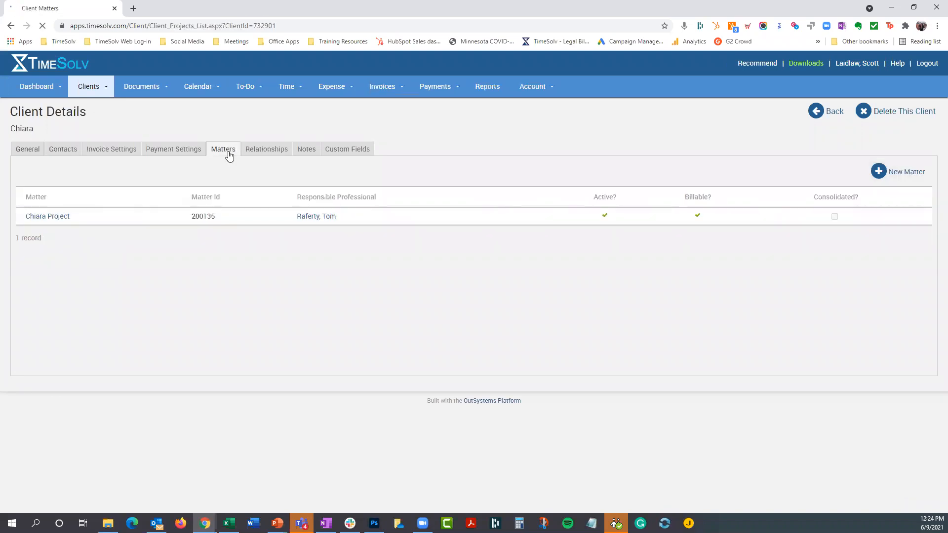
pyautogui.click(52, 221)
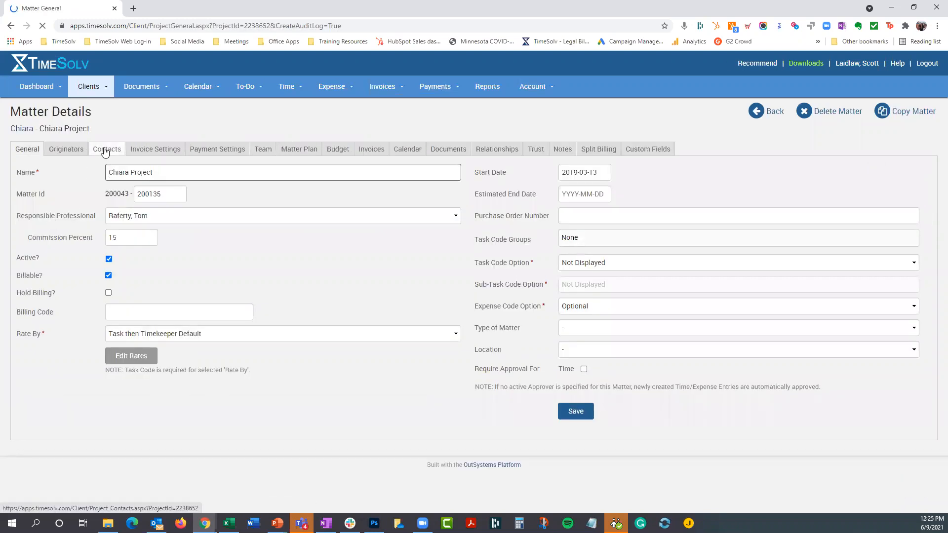
pyautogui.click(104, 150)
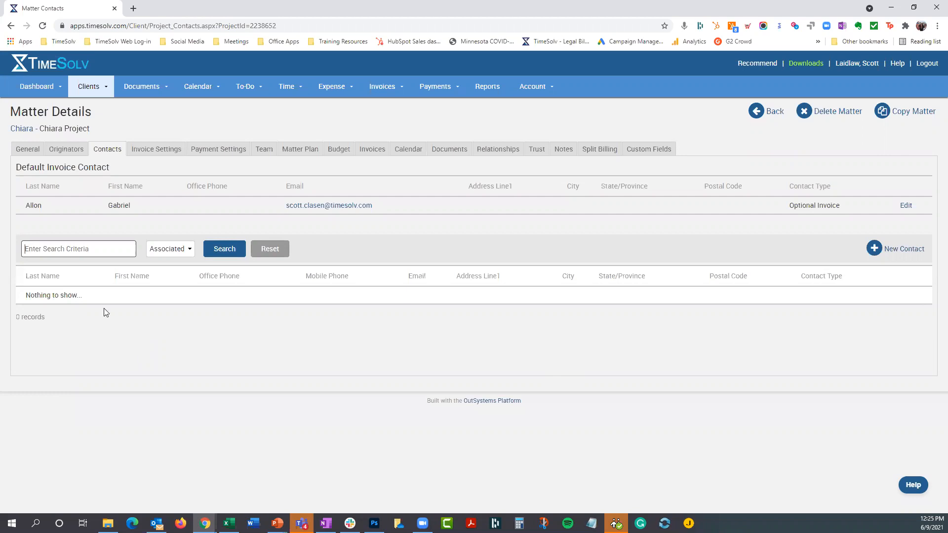
pyautogui.moveTo(39, 128); pyautogui.dragTo(89, 129)
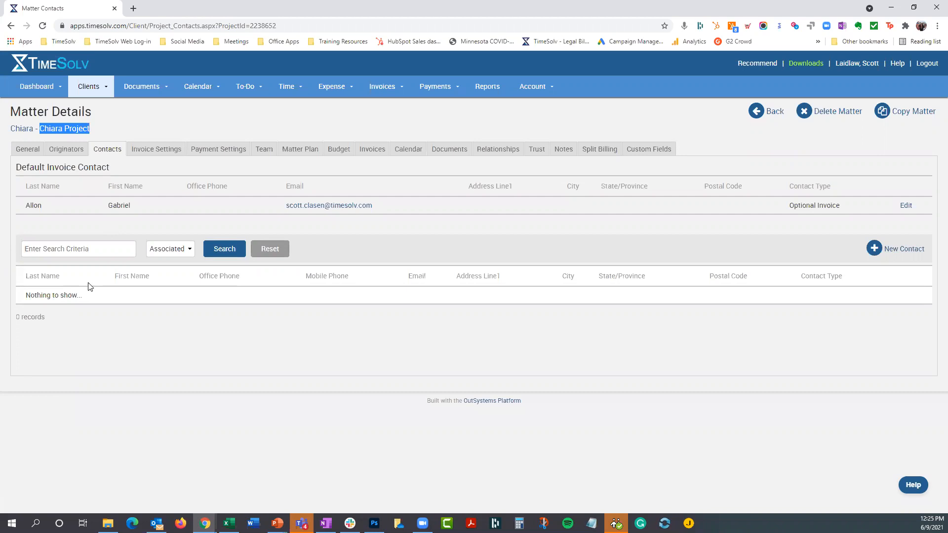
pyautogui.click(680, 309)
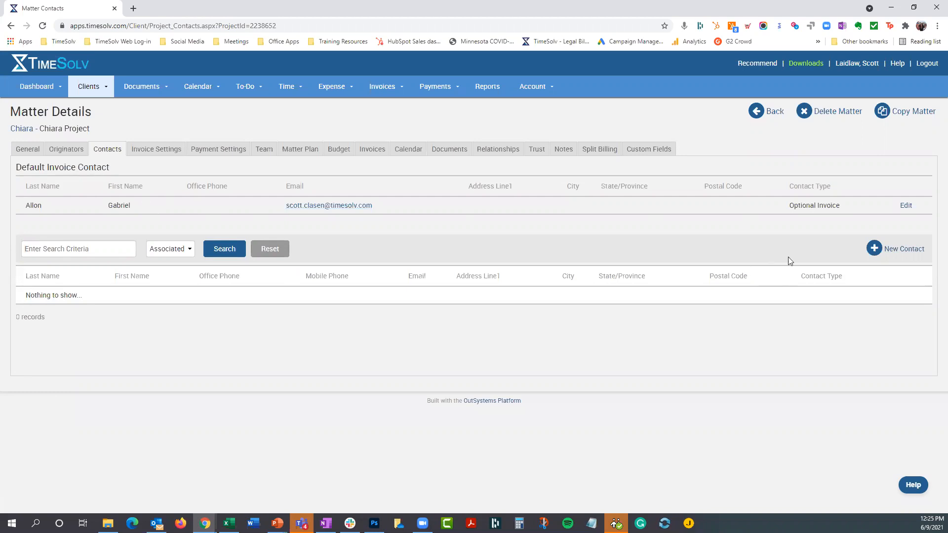
pyautogui.moveTo(793, 206); pyautogui.dragTo(835, 207)
pyautogui.click(696, 205)
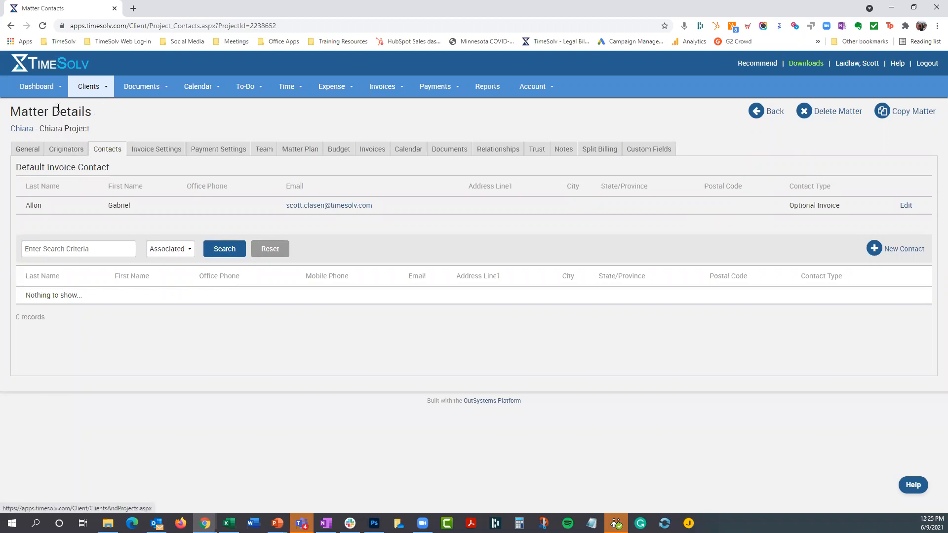
# - Return from the matter to the client's details and show the client's contacts
pyautogui.click(24, 130)
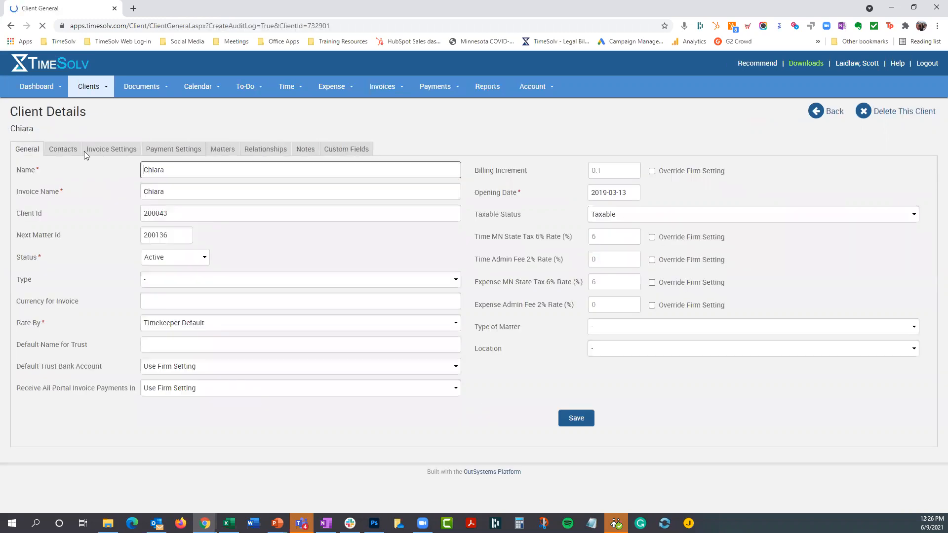
pyautogui.click(66, 154)
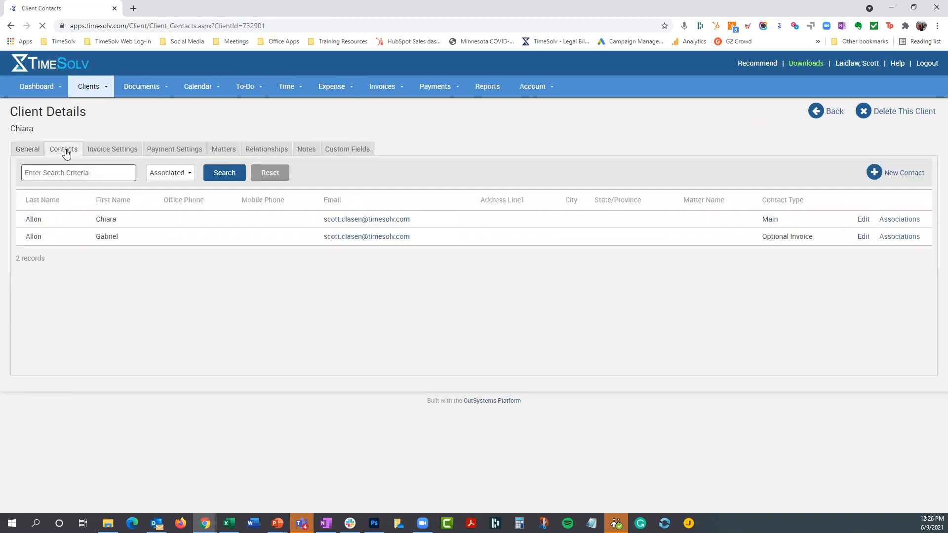
pyautogui.click(70, 168)
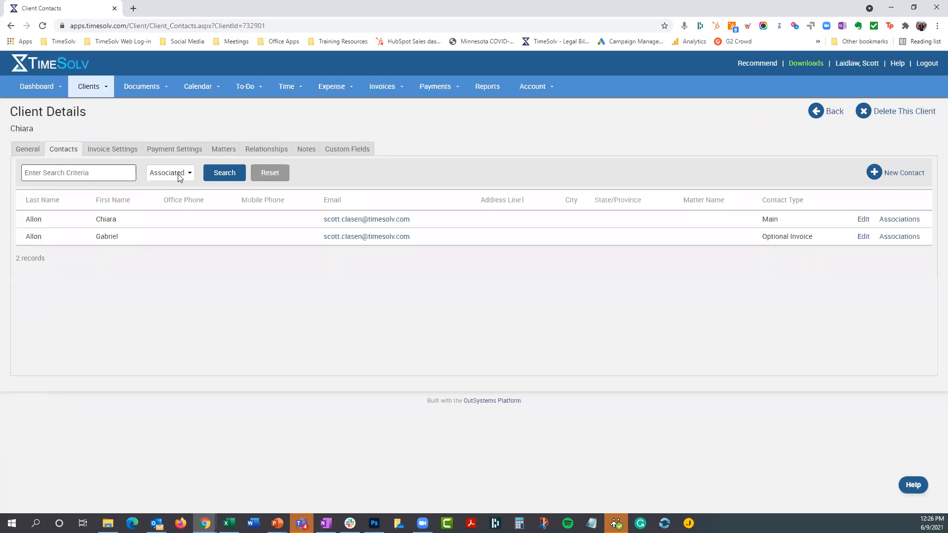
# - List all contacts instead of only the associated ones and open the associations of the eighth contact
pyautogui.click(181, 175)
pyautogui.click(154, 197)
pyautogui.click(214, 175)
pyautogui.scroll(-15, 237, 345)
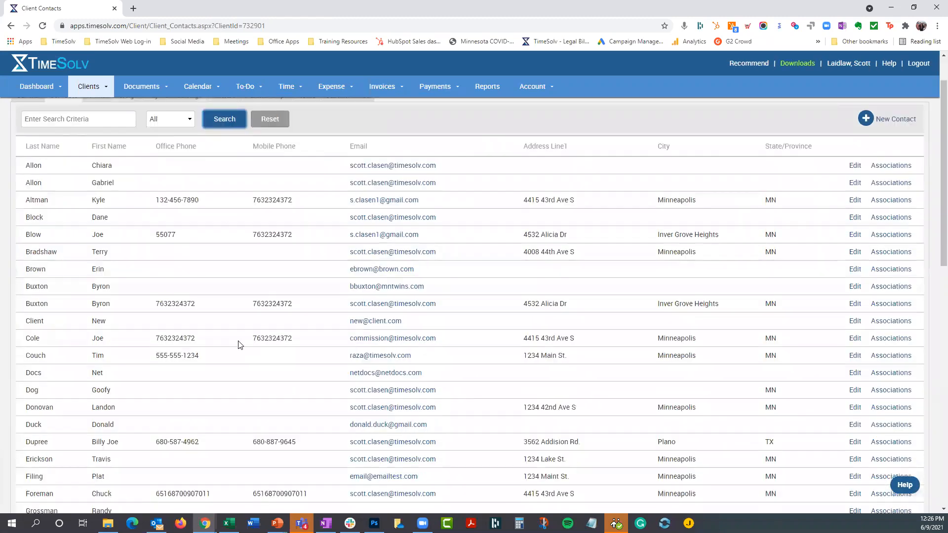
pyautogui.scroll(15, 238, 345)
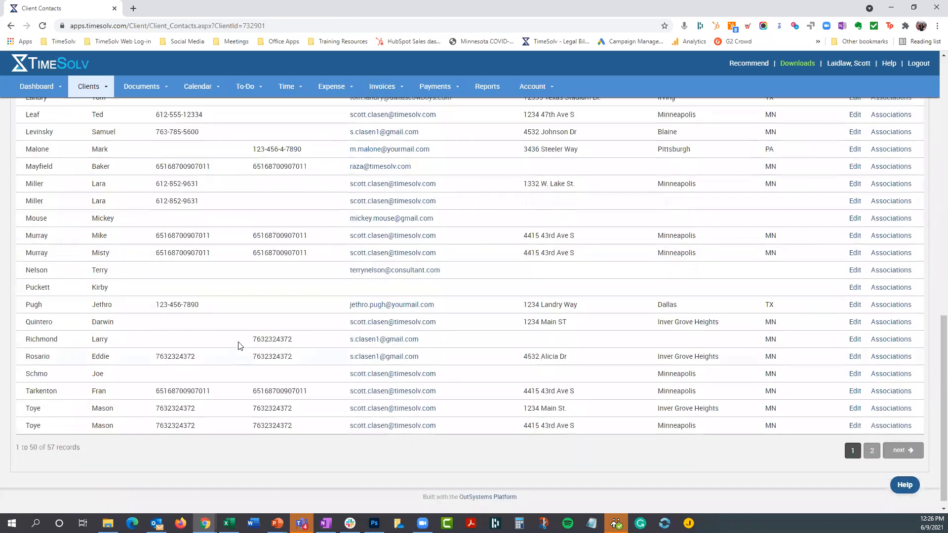
pyautogui.scroll(1, 238, 345)
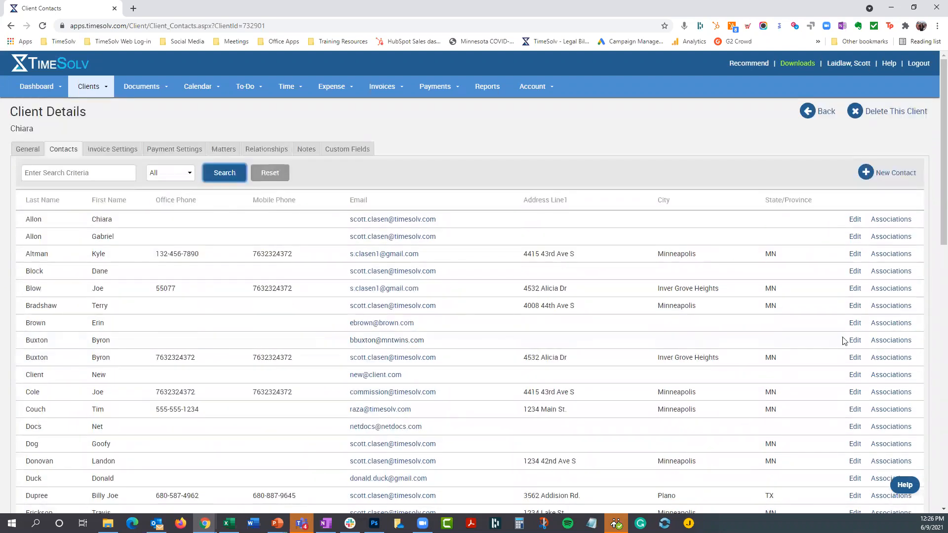
pyautogui.click(891, 341)
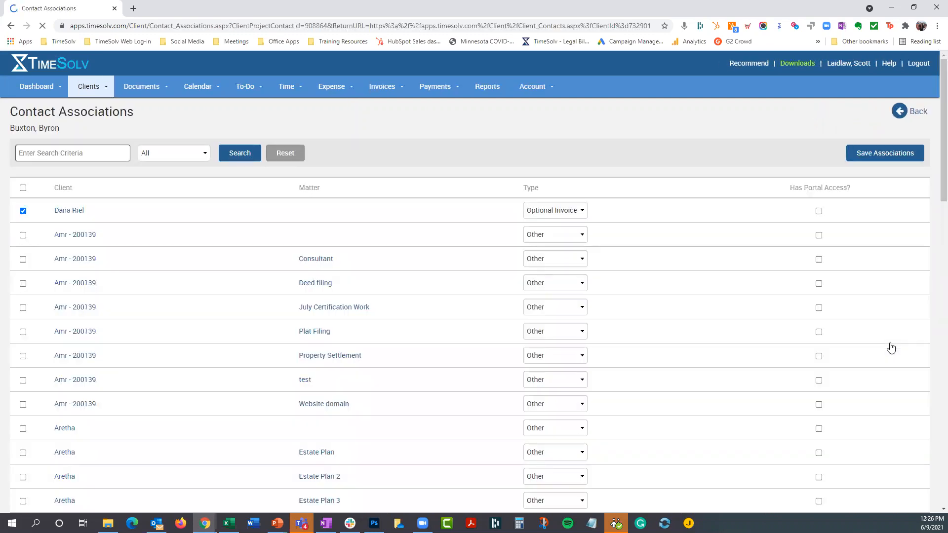
# - Mark the contact as associated with the first Burnet Title matter, check the type choices, and clear that association again
pyautogui.scroll(-20, 99, 341)
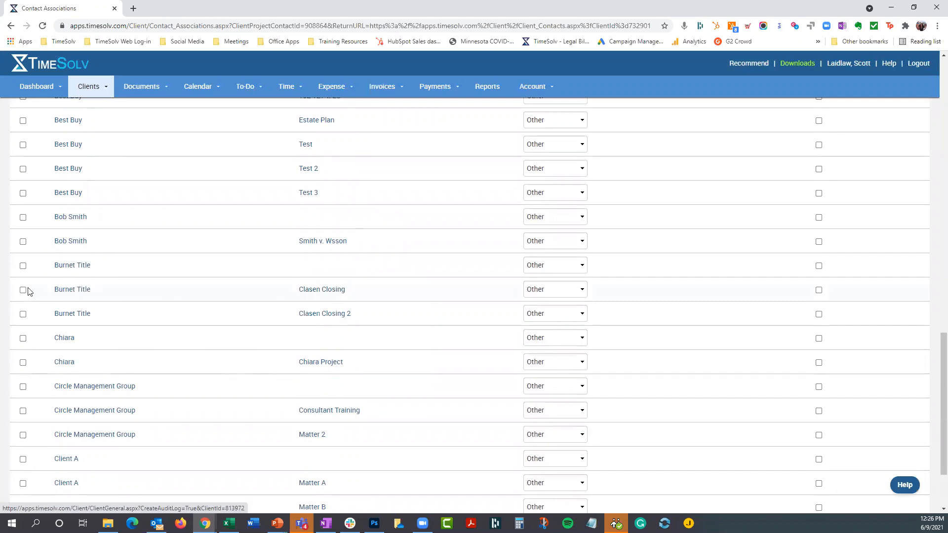
pyautogui.click(548, 296)
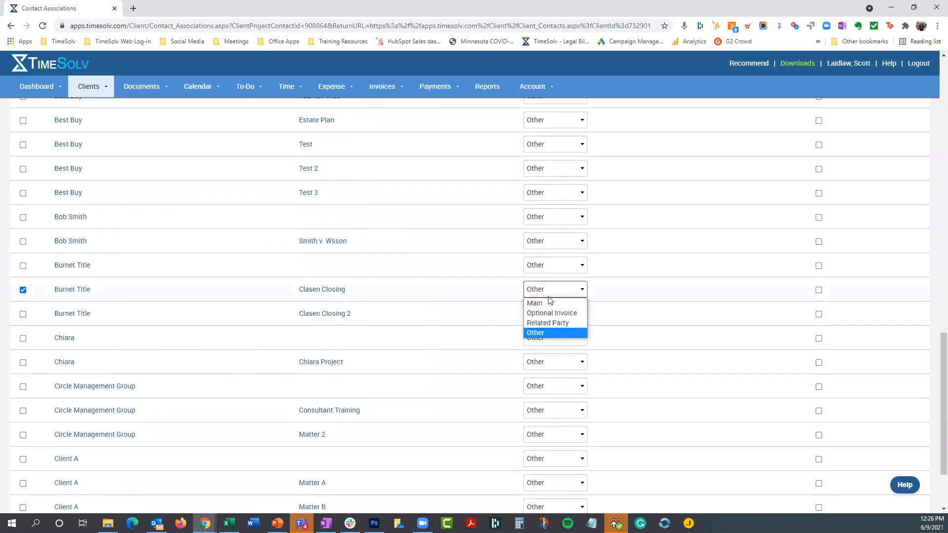
pyautogui.click(553, 293)
pyautogui.click(23, 290)
pyautogui.scroll(7, 199, 307)
pyautogui.scroll(10, 199, 306)
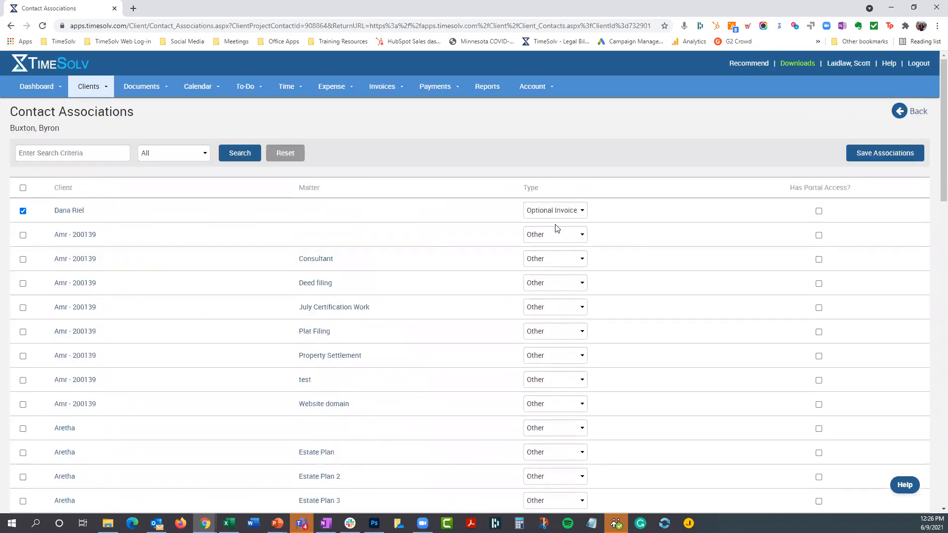
# - Clear and restore the contact's existing Optional Invoice client association, and save the associations
pyautogui.click(565, 236)
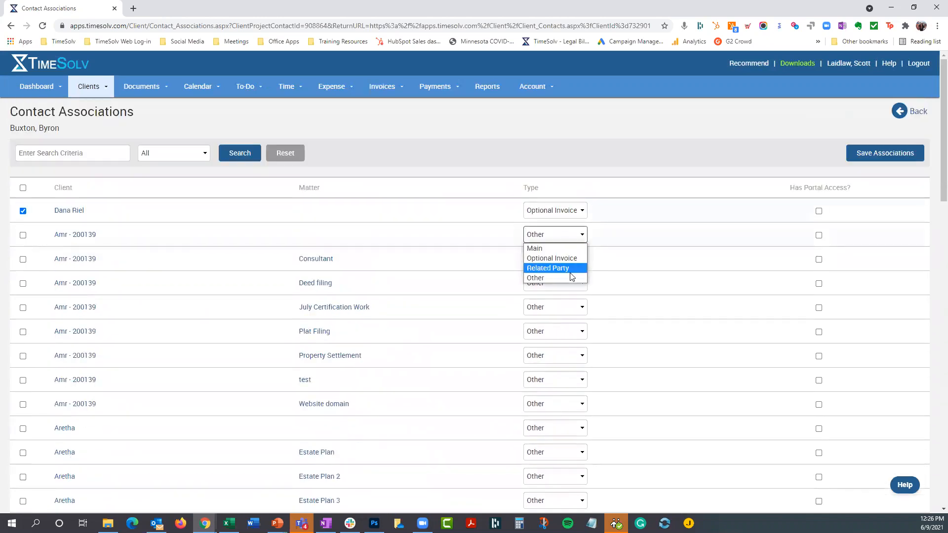
pyautogui.click(588, 148)
pyautogui.click(22, 211)
pyautogui.click(23, 212)
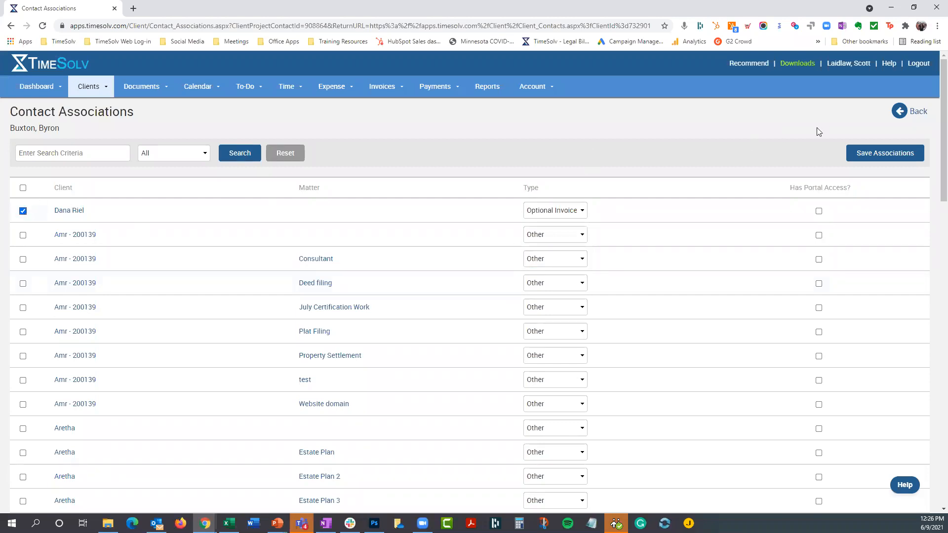
pyautogui.click(889, 153)
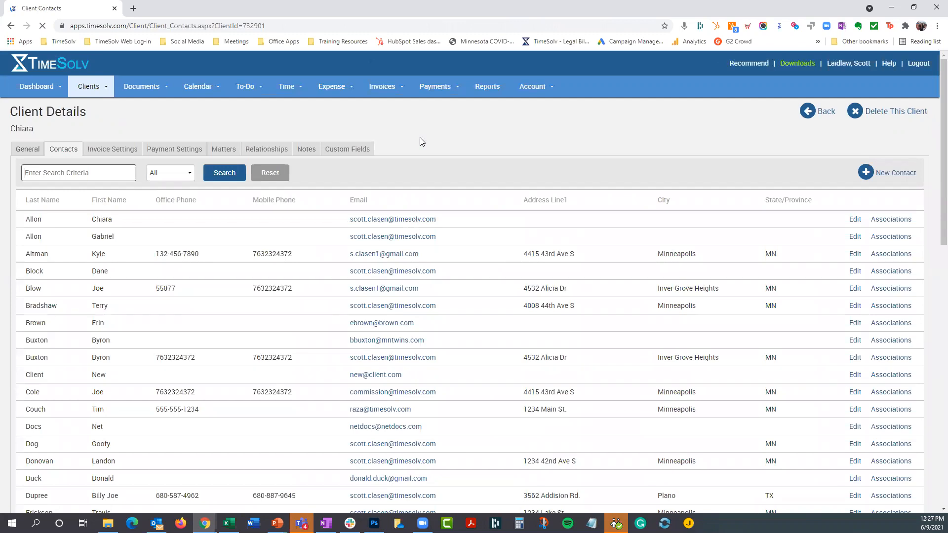
# - Filter the client's contacts back to Associated only and review the available filter choices
pyautogui.click(170, 173)
pyautogui.click(168, 184)
pyautogui.press('Down')
pyautogui.click(224, 172)
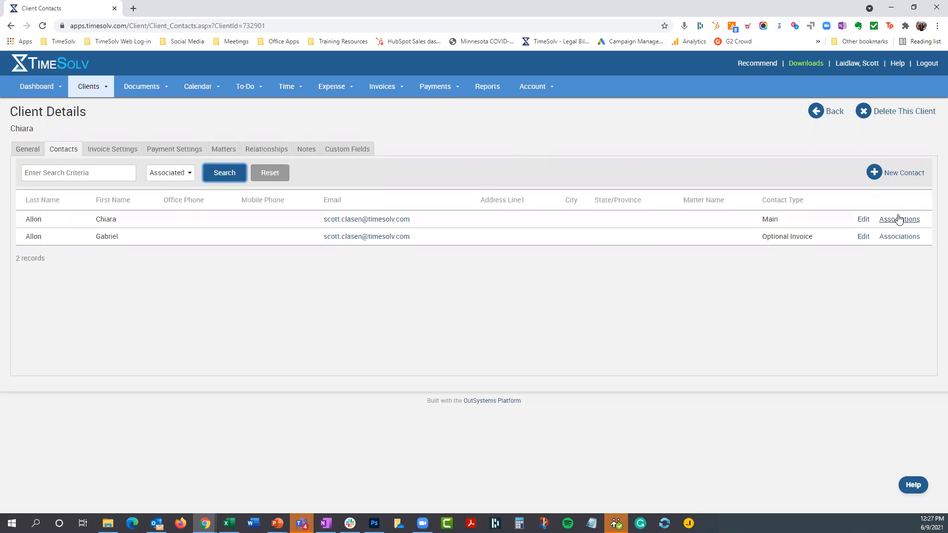
pyautogui.click(158, 175)
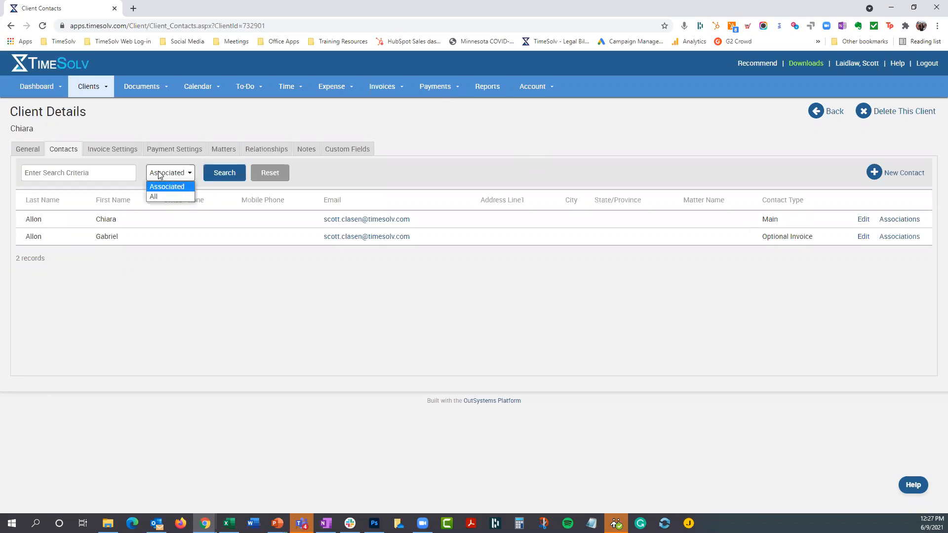
pyautogui.click(409, 116)
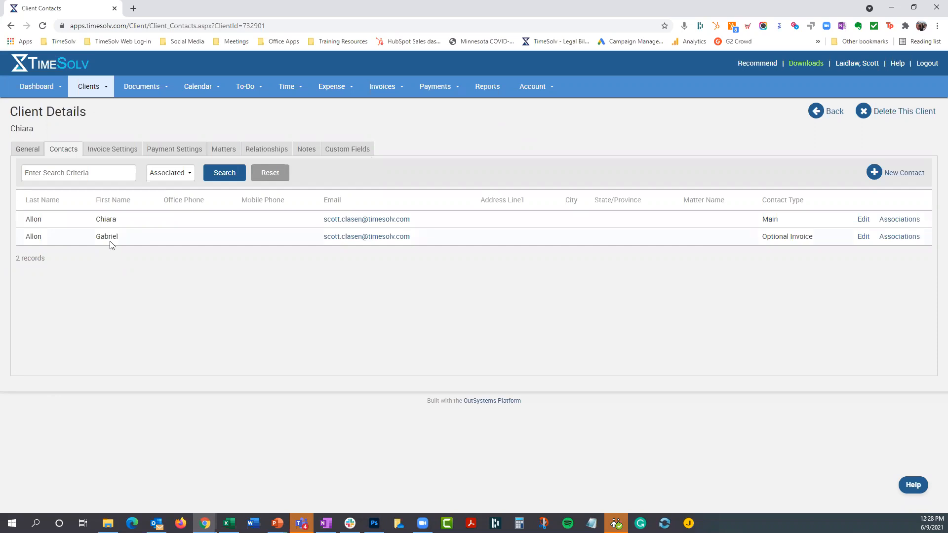
# - Open the client's invoice settings and add the second associated contact's e-mail as an additional invoice delivery address
pyautogui.click(114, 150)
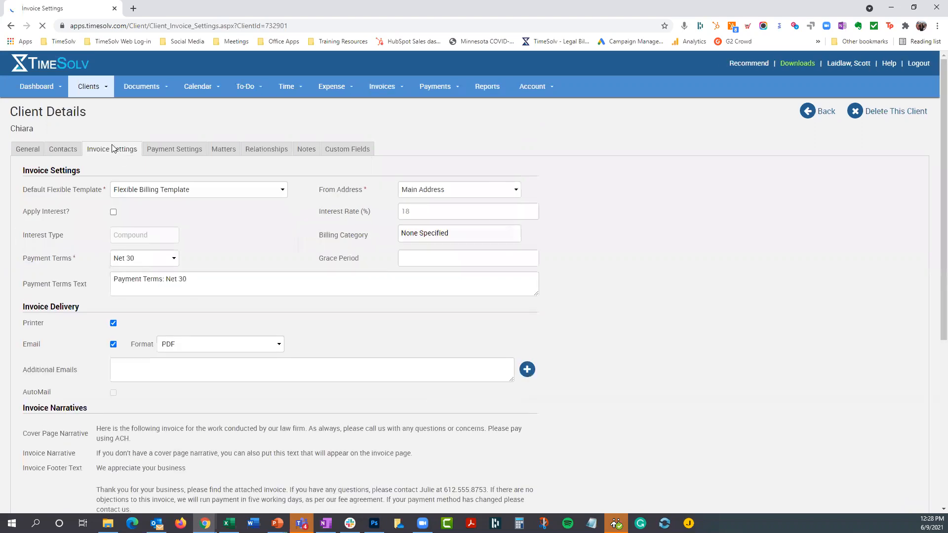
pyautogui.scroll(-2, 78, 306)
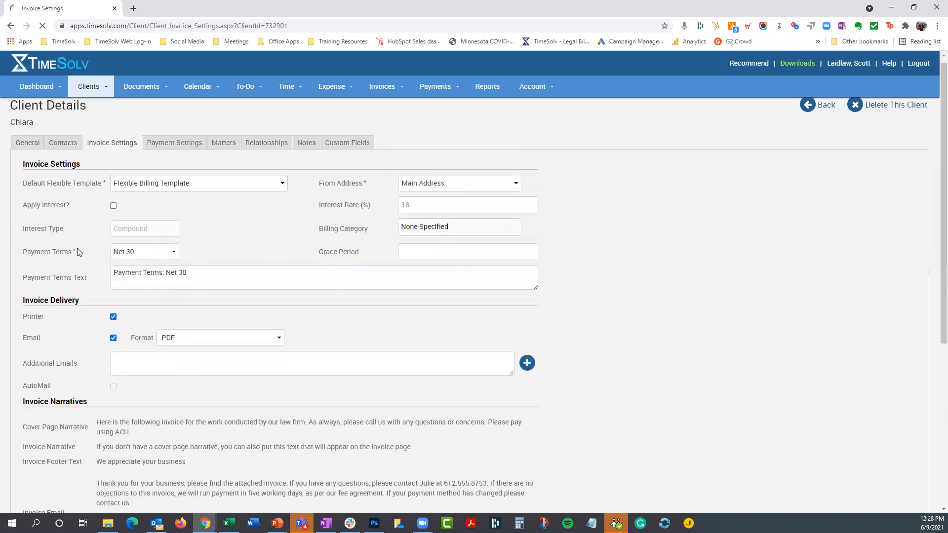
pyautogui.click(125, 265)
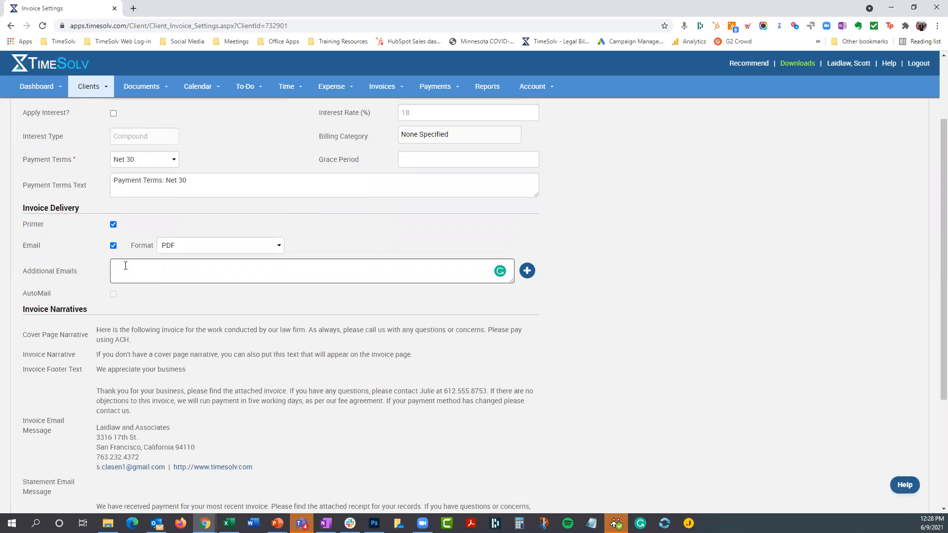
pyautogui.click(527, 270)
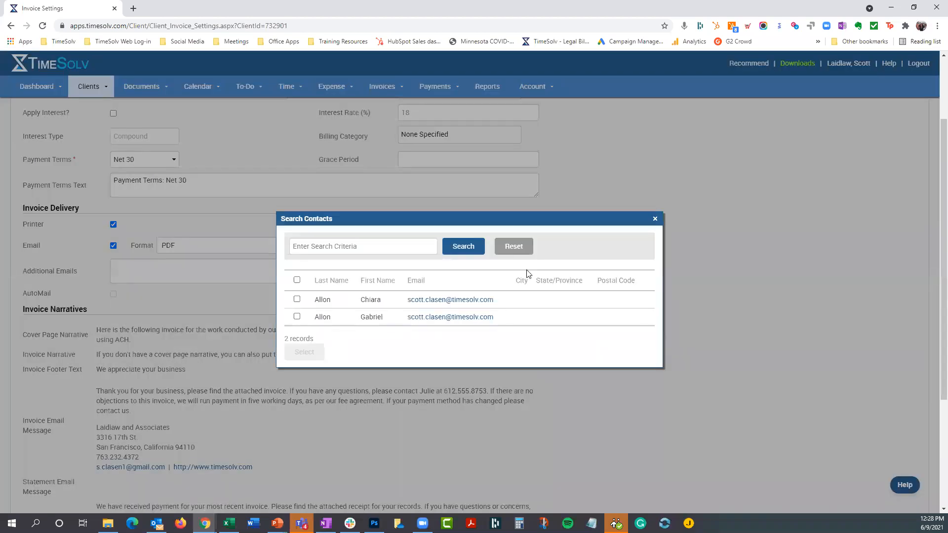
pyautogui.click(296, 317)
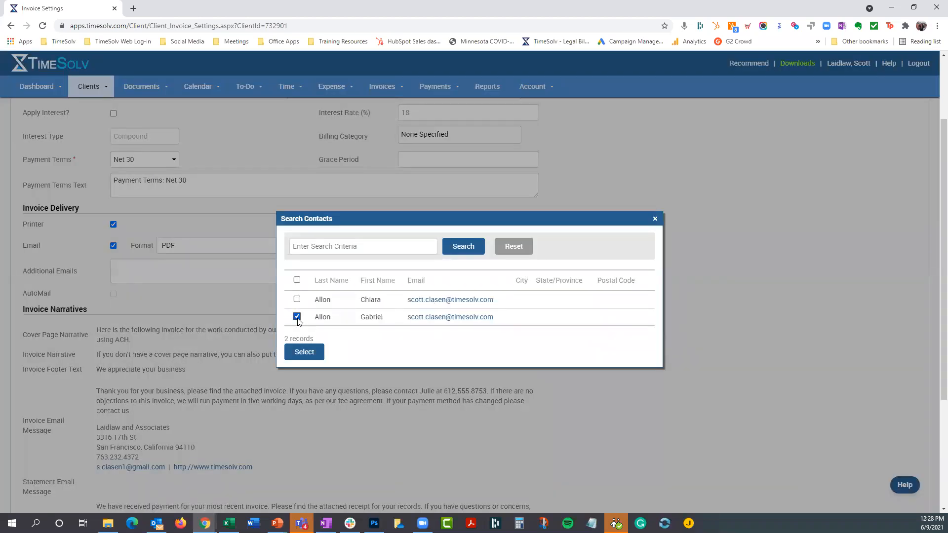
pyautogui.click(314, 356)
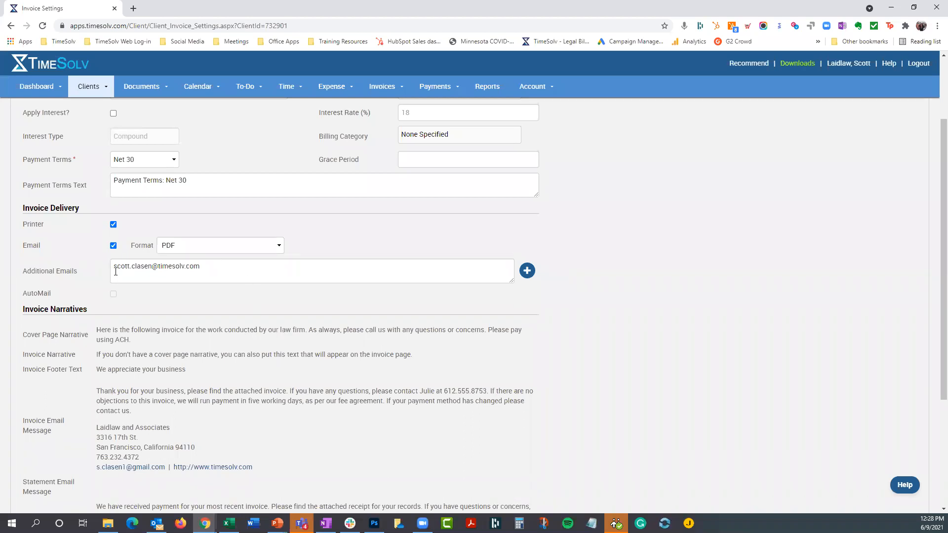
# - Remove the address from the client's Additional Emails and save the invoice settings
pyautogui.moveTo(202, 266); pyautogui.dragTo(100, 268)
pyautogui.press('BackSpace')
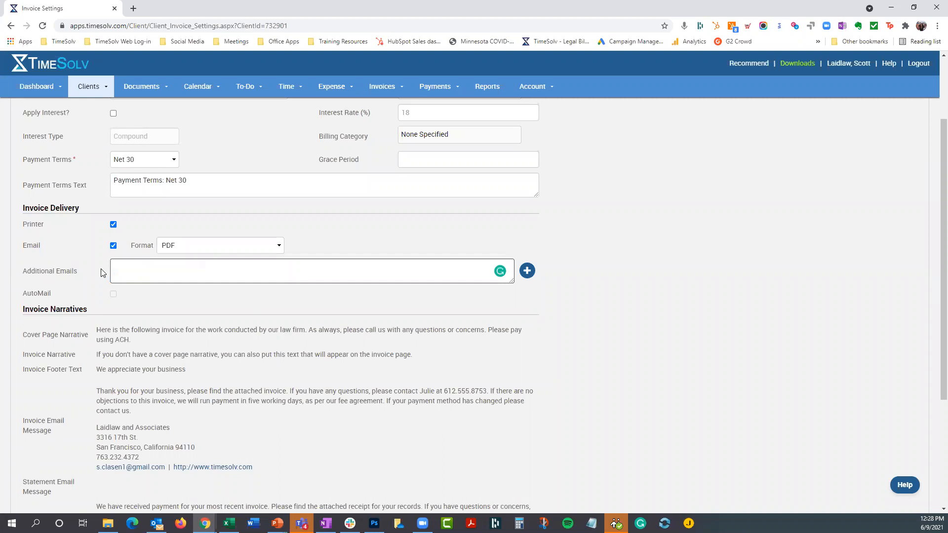
pyautogui.scroll(-4, 620, 309)
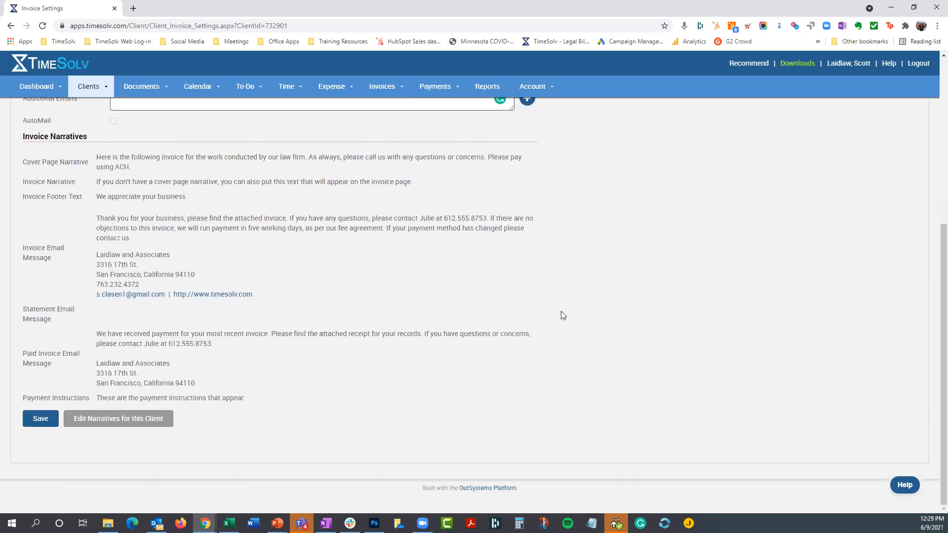
pyautogui.click(41, 420)
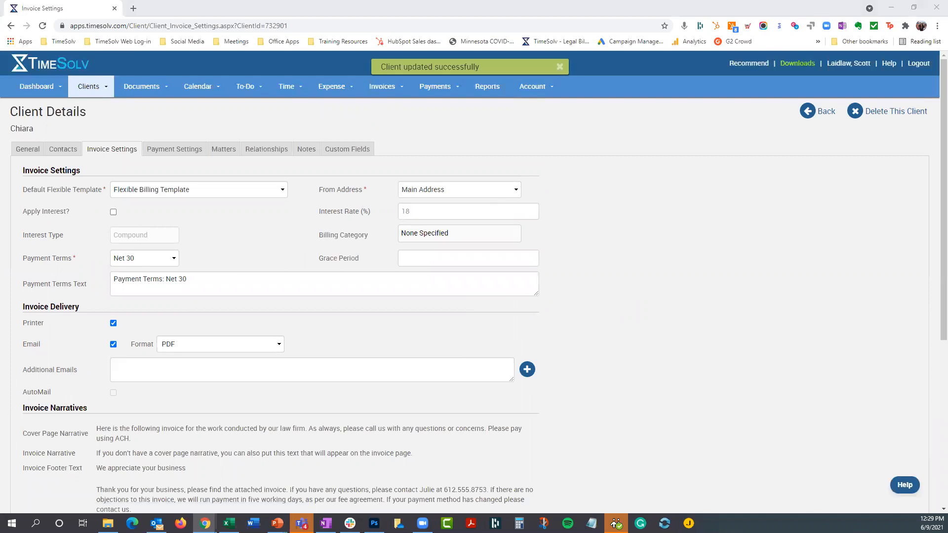
pyautogui.hotkey('alt', 'Tab')
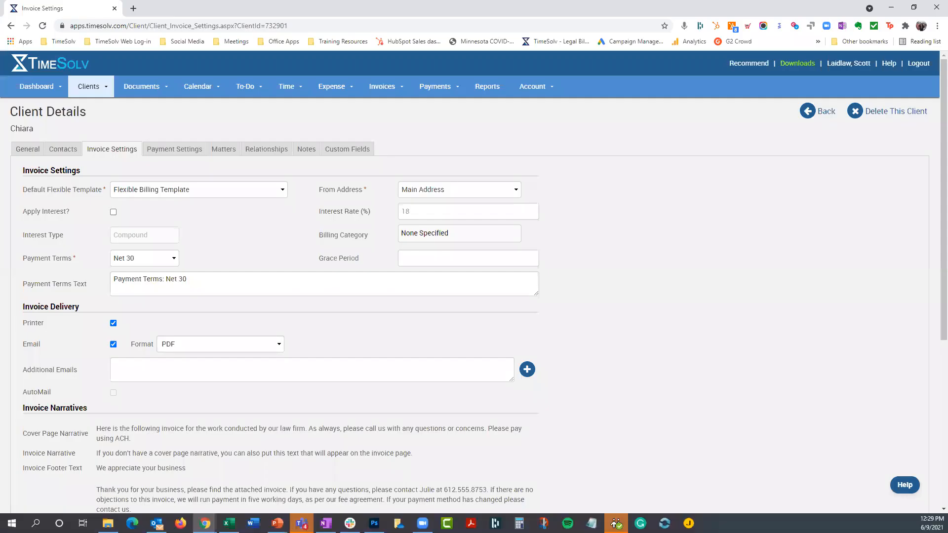
# - Review the potentially duplicate contacts, open the first pair's details, and mark its second record for merging into the first
pyautogui.moveTo(93, 89)
pyautogui.click(93, 122)
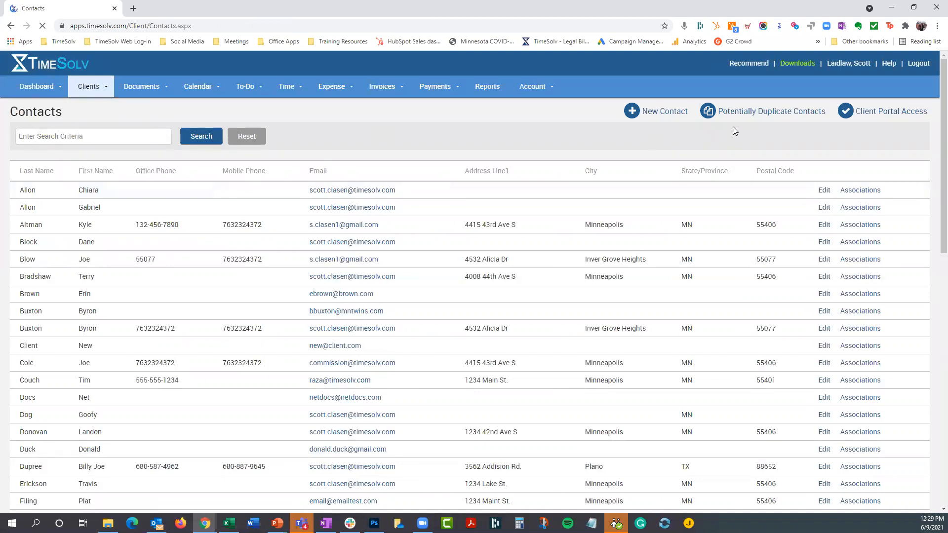
pyautogui.click(762, 114)
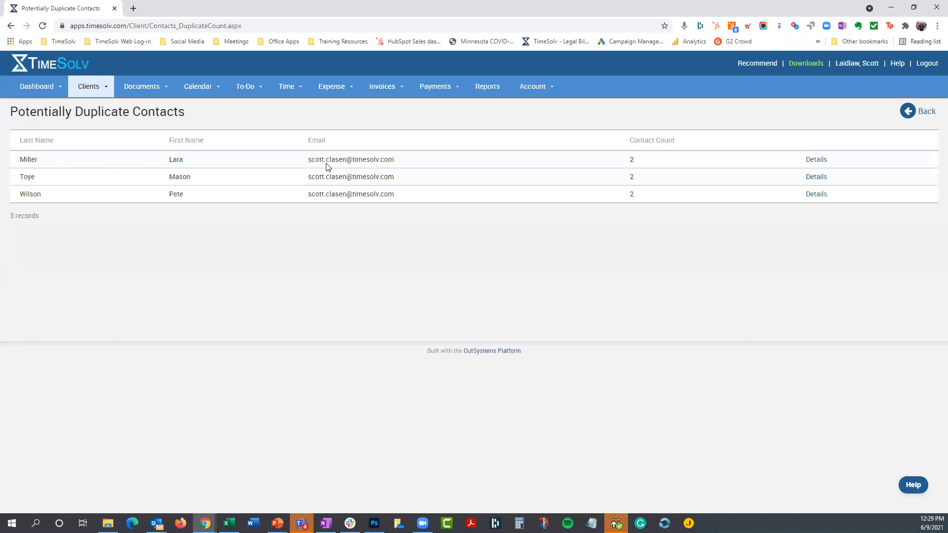
pyautogui.click(812, 160)
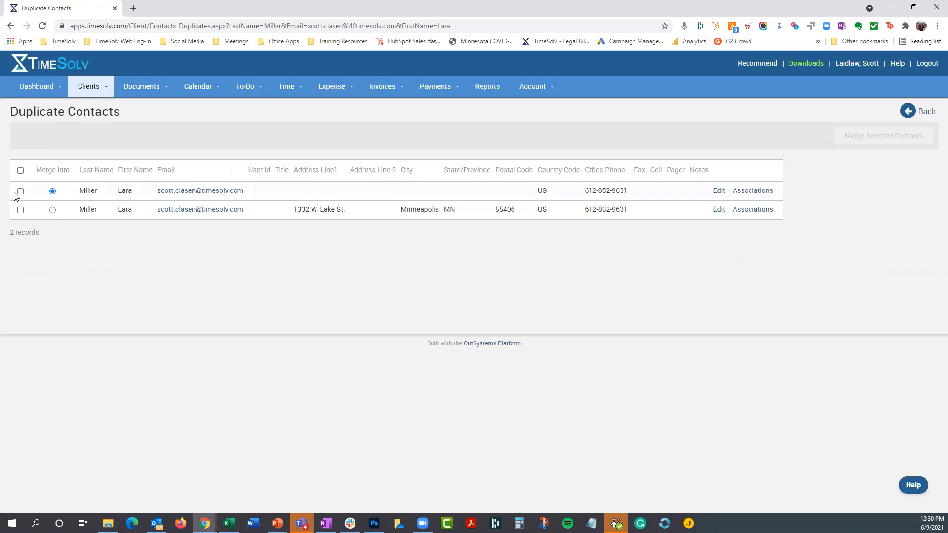
pyautogui.click(20, 211)
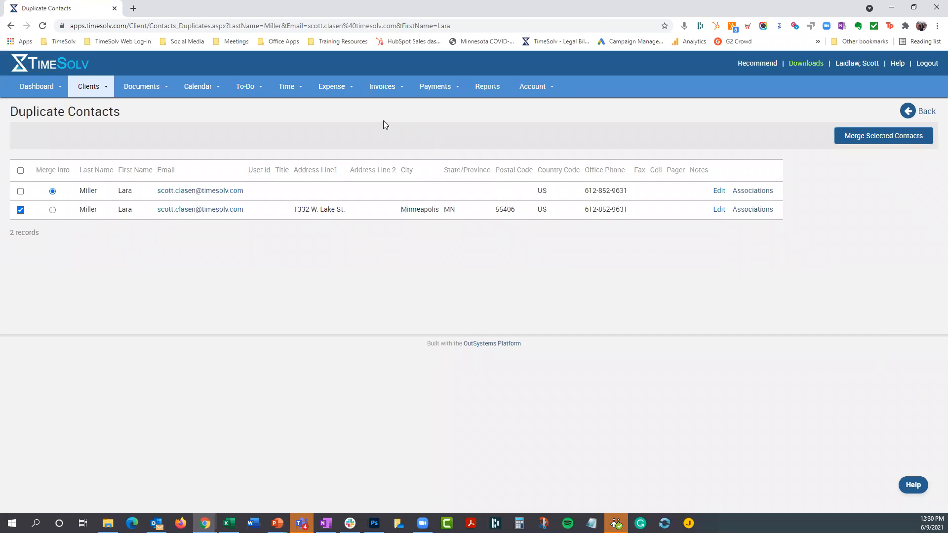
# - Open time entry and look through the dates of the June 2021 calendar
pyautogui.click(289, 87)
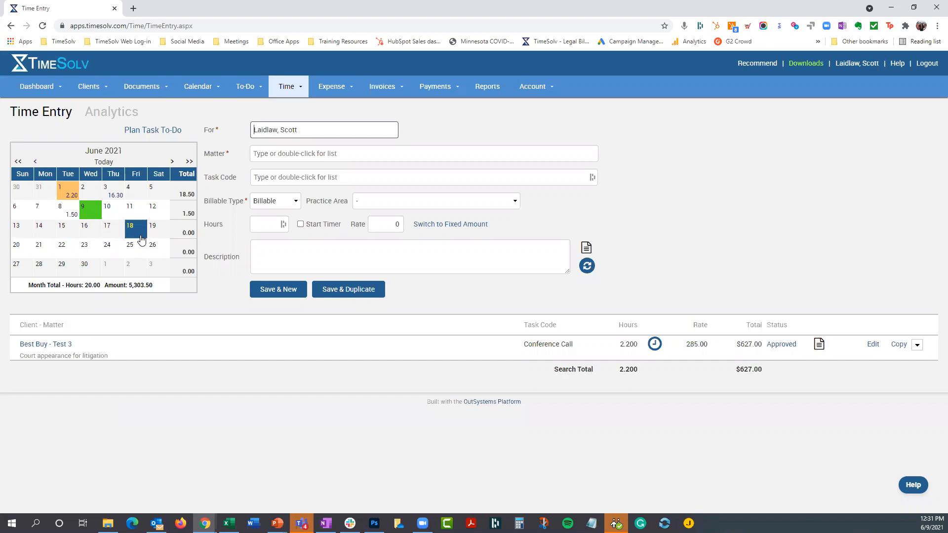
pyautogui.click(133, 248)
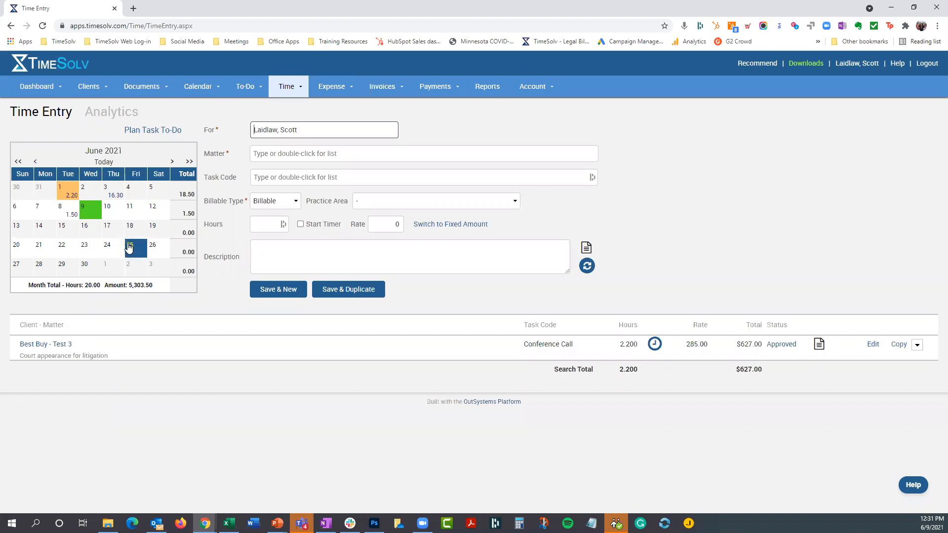
pyautogui.click(74, 232)
pyautogui.click(112, 248)
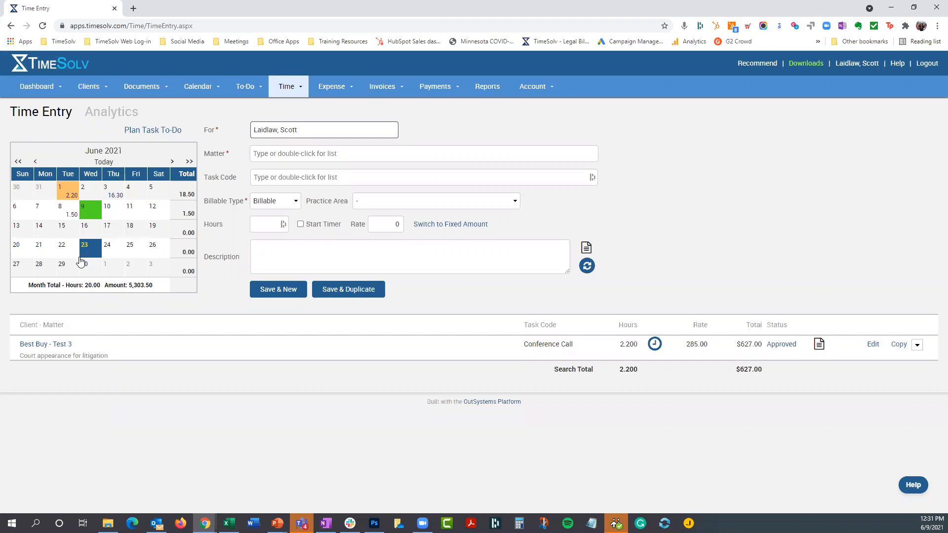
pyautogui.click(149, 252)
# - Examine the Days in Future limit in the time settings, and view June 11 on the time entry calendar
pyautogui.moveTo(288, 89)
pyautogui.click(299, 161)
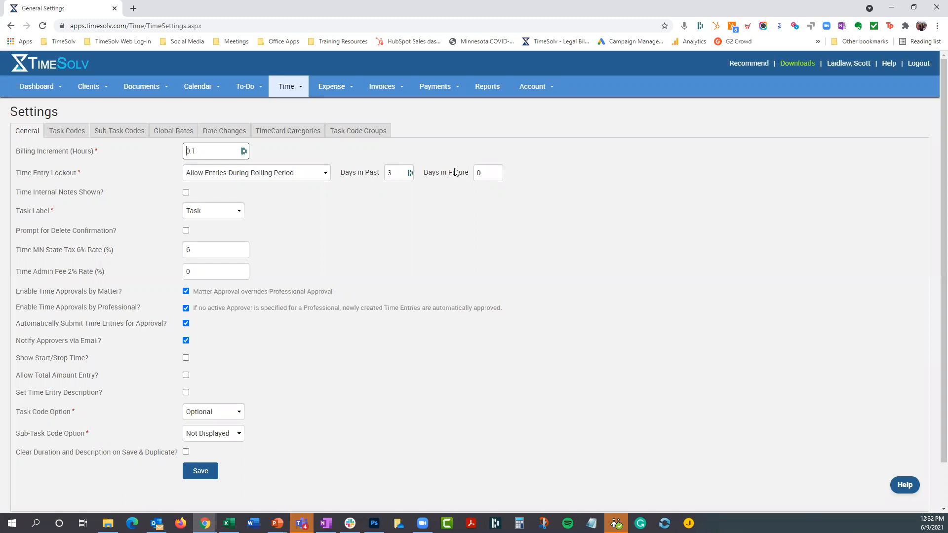
pyautogui.doubleClick(476, 173)
pyautogui.click(283, 96)
pyautogui.click(291, 109)
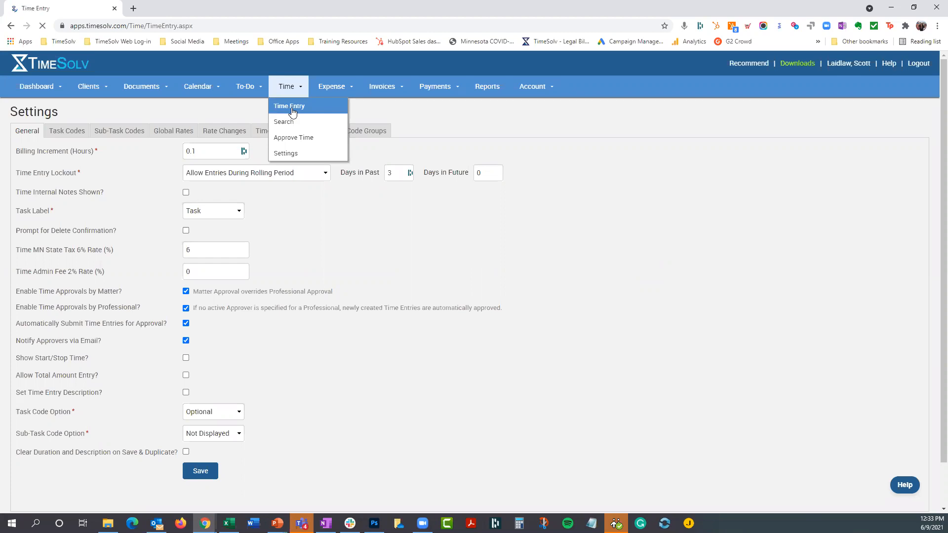
pyautogui.click(132, 214)
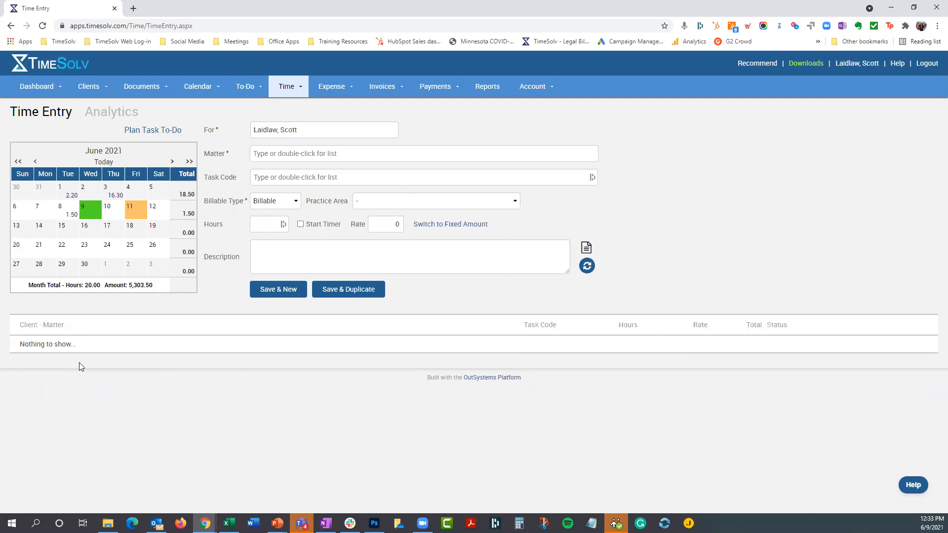
# - In the time settings, change Time Entry Lockout to Allow Entries On Or After Date with the date 2021-06-01
pyautogui.click(291, 87)
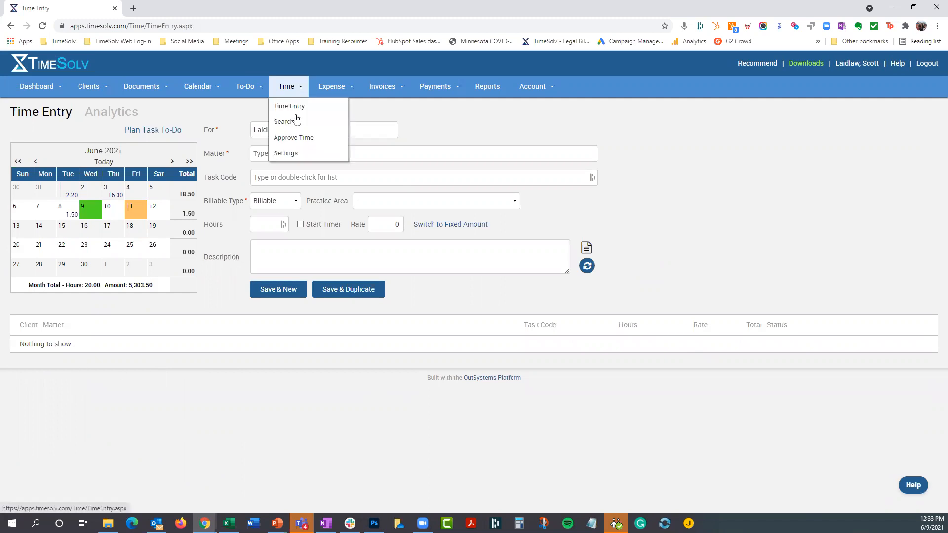
pyautogui.click(291, 154)
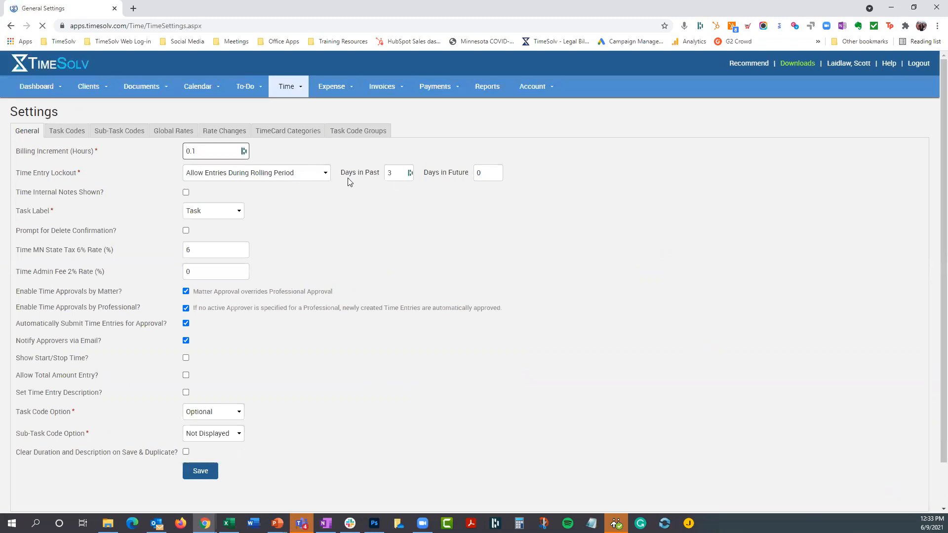
pyautogui.moveTo(372, 176)
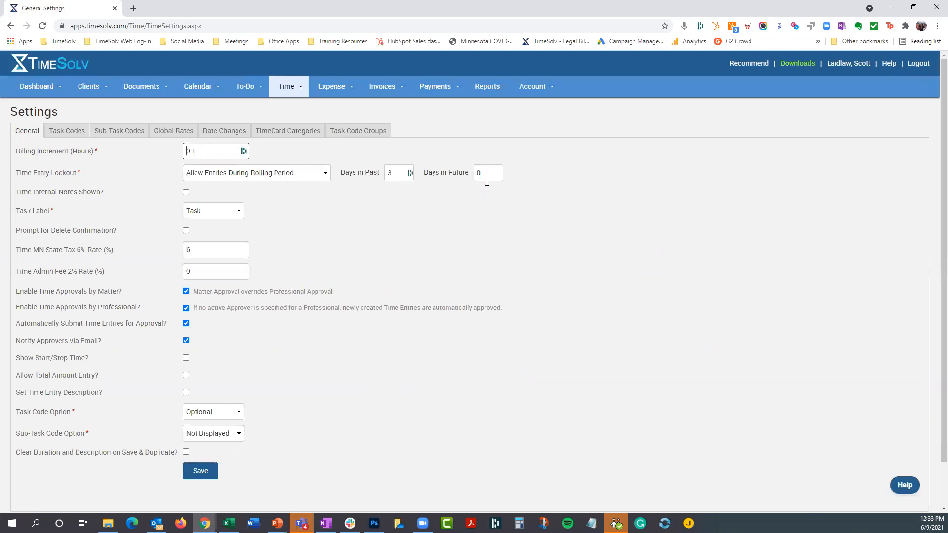
pyautogui.click(284, 174)
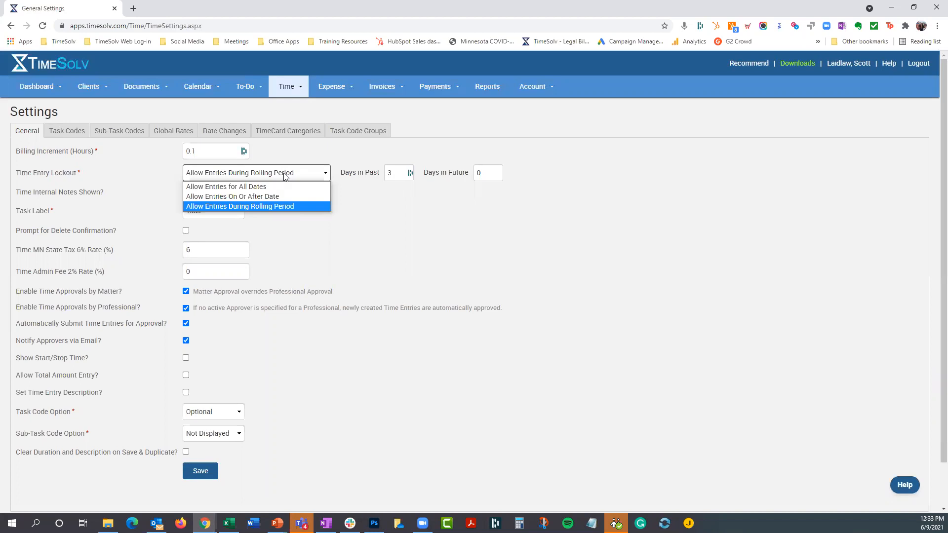
pyautogui.click(270, 197)
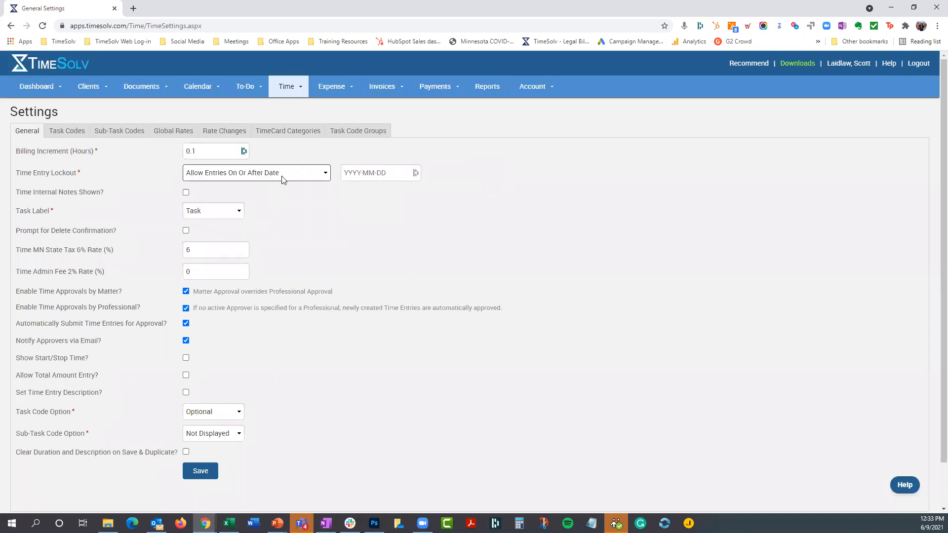
pyautogui.click(377, 172)
pyautogui.click(354, 222)
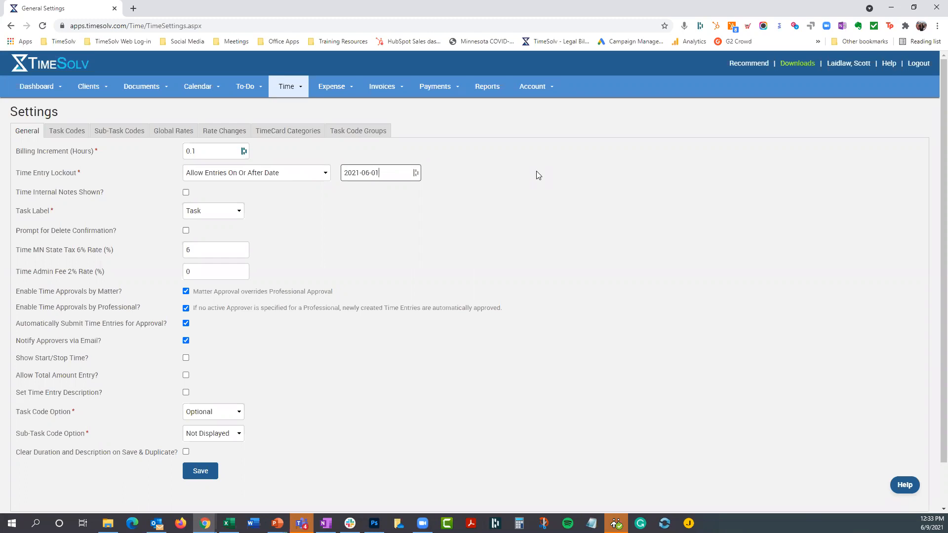
# - Try Allow Entries for All Dates, then set Time Entry Lockout to Allow Entries During Rolling Period and save the settings
pyautogui.click(300, 176)
pyautogui.click(293, 187)
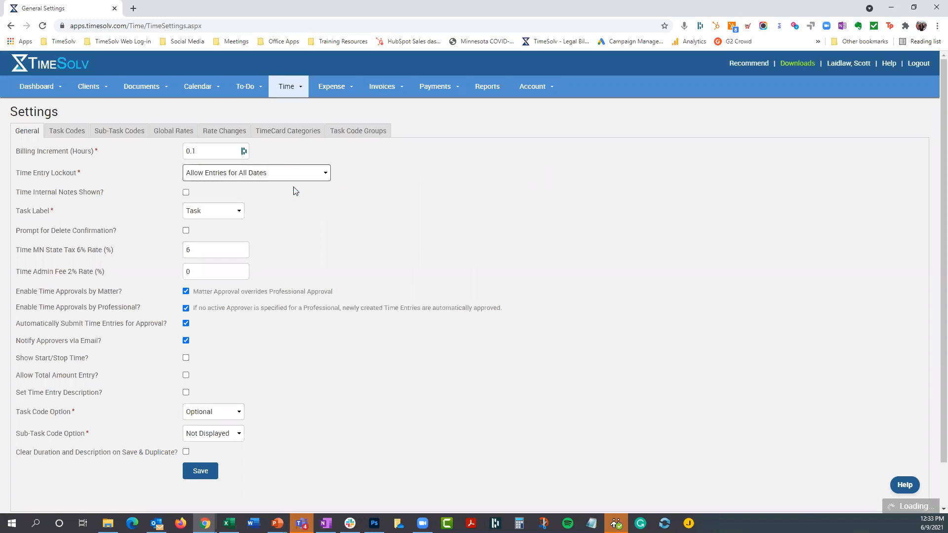
pyautogui.click(299, 177)
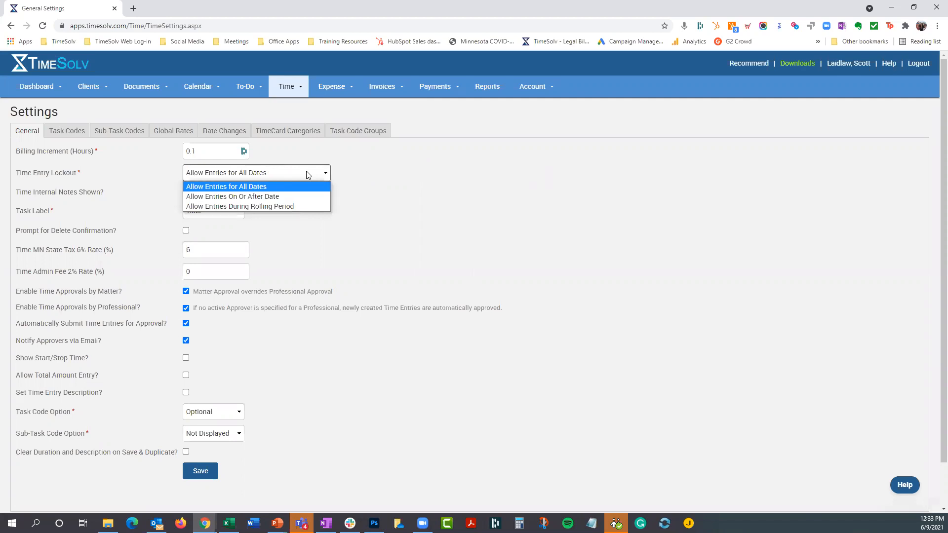
pyautogui.click(292, 206)
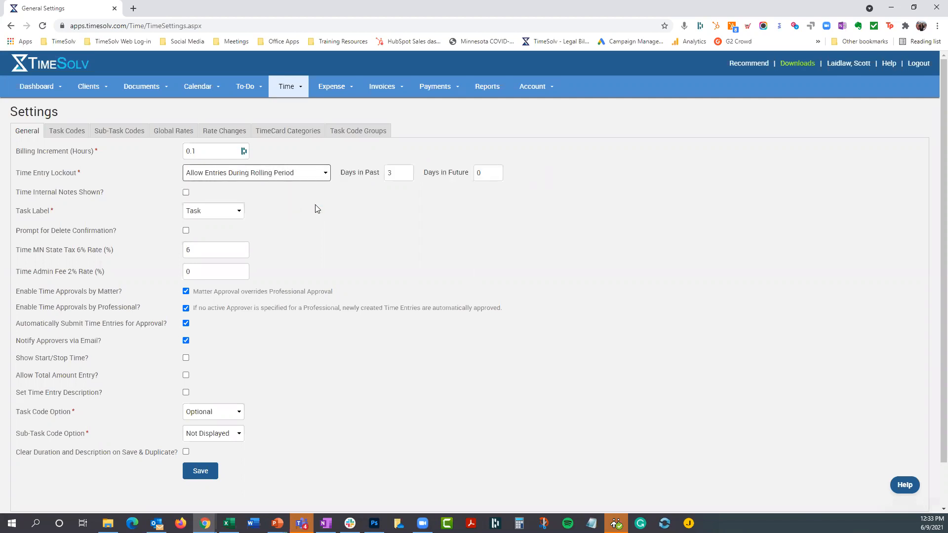
pyautogui.click(207, 466)
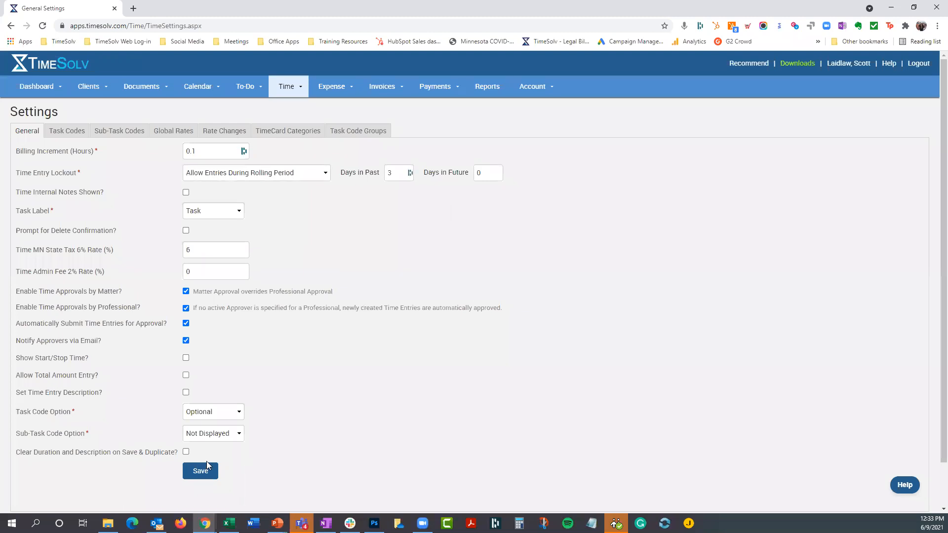
pyautogui.click(207, 476)
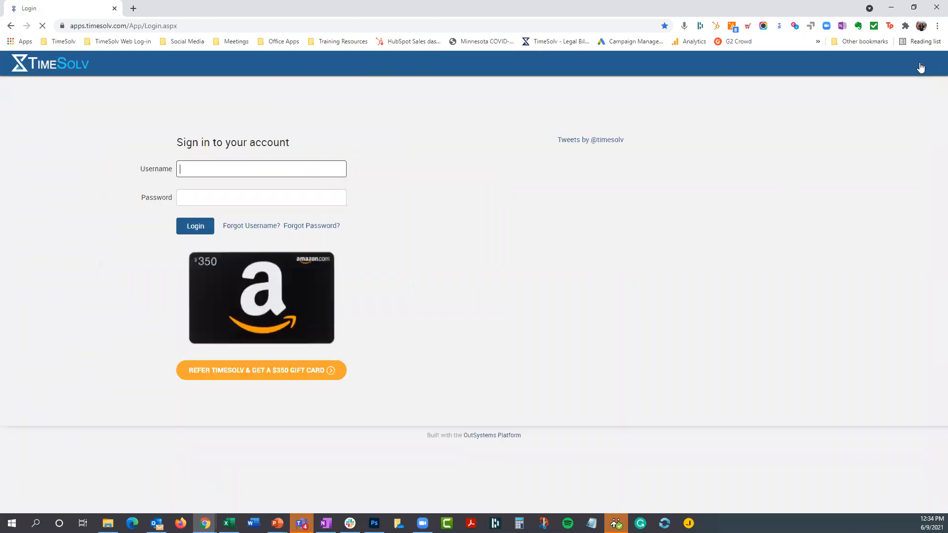
# - Sign in to the saved TimeSolv App3 account, filling in its username and password
pyautogui.click(237, 170)
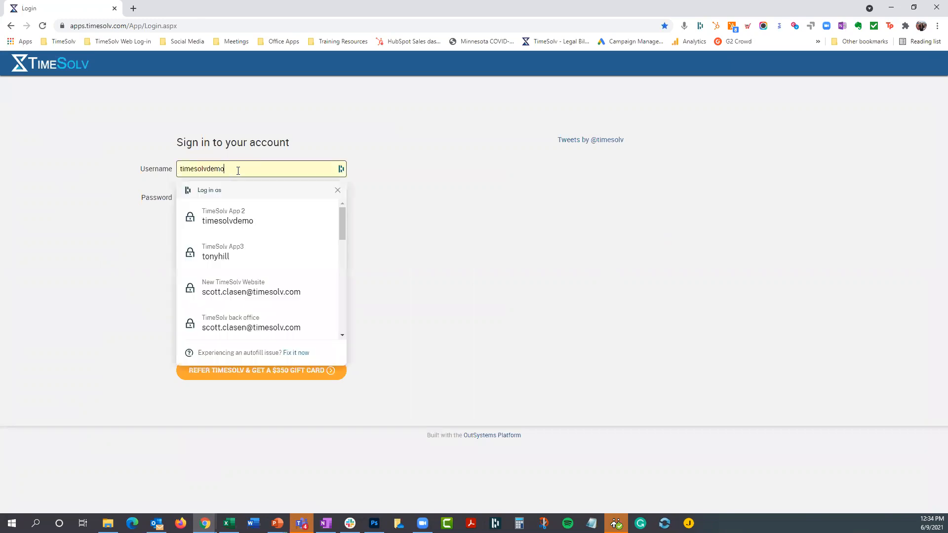
pyautogui.click(235, 249)
pyautogui.click(203, 226)
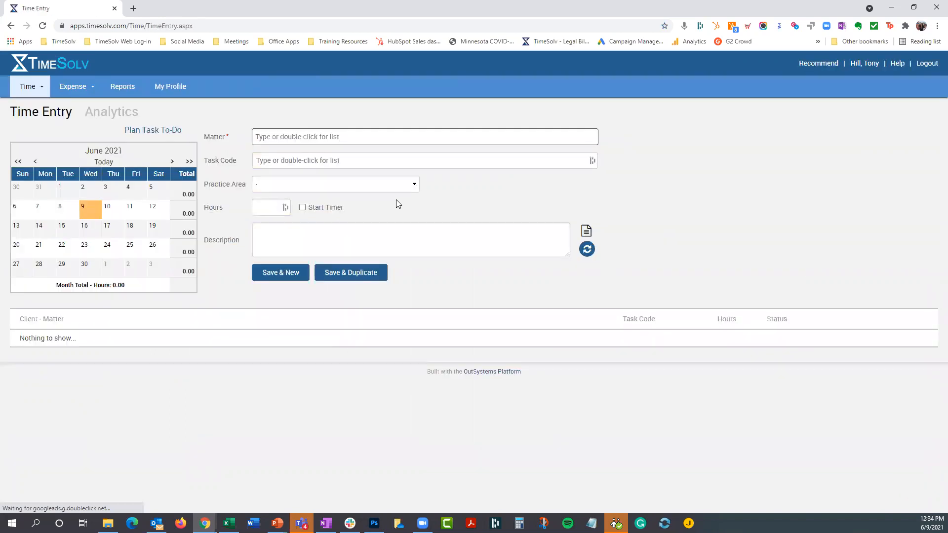
# - Start a June 1 time entry for Client A - Matter H with the plan task Phase Two - Task Three
pyautogui.click(69, 207)
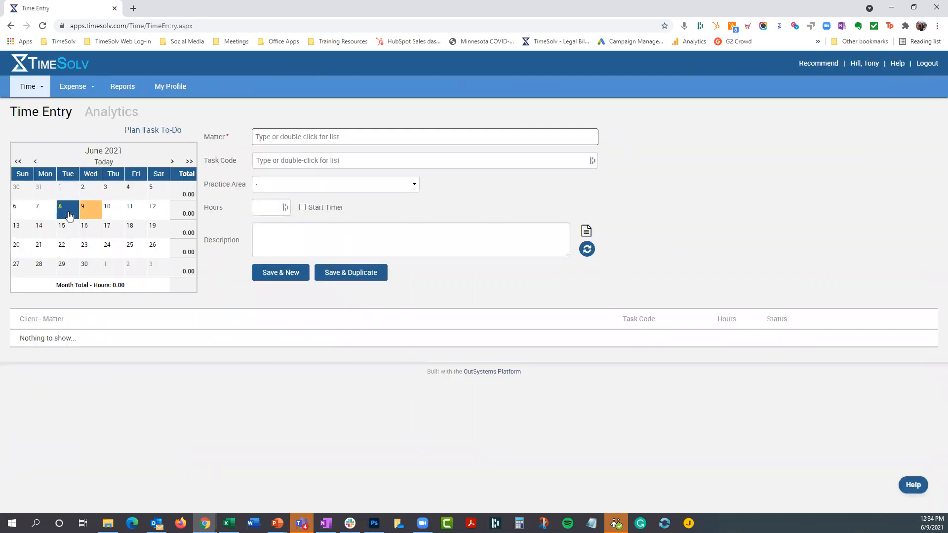
pyautogui.click(67, 193)
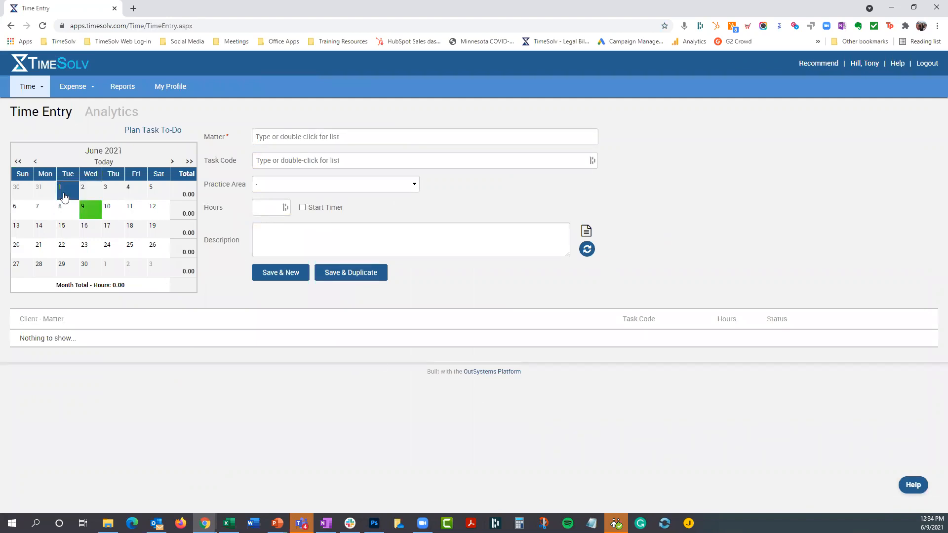
pyautogui.doubleClick(264, 133)
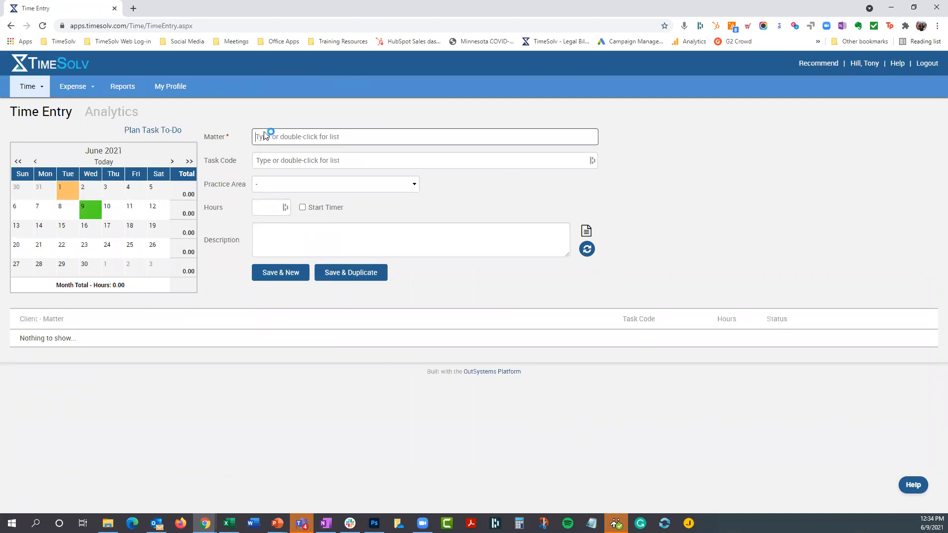
pyautogui.scroll(-3, 368, 183)
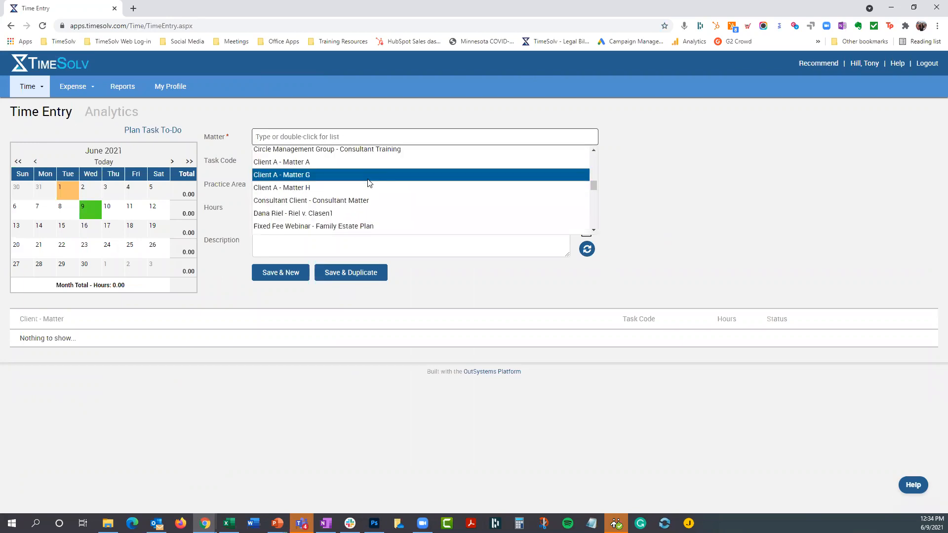
pyautogui.click(311, 190)
pyautogui.doubleClick(301, 160)
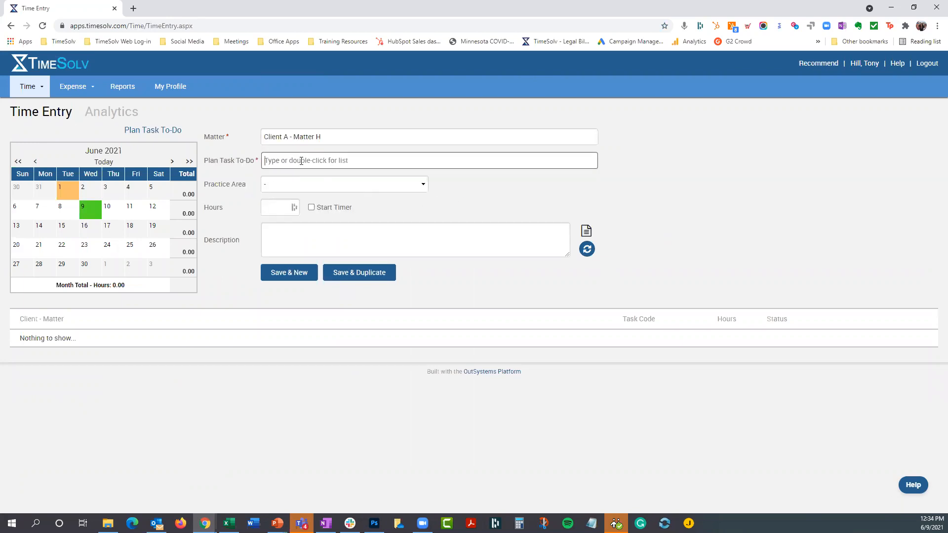
pyautogui.click(328, 176)
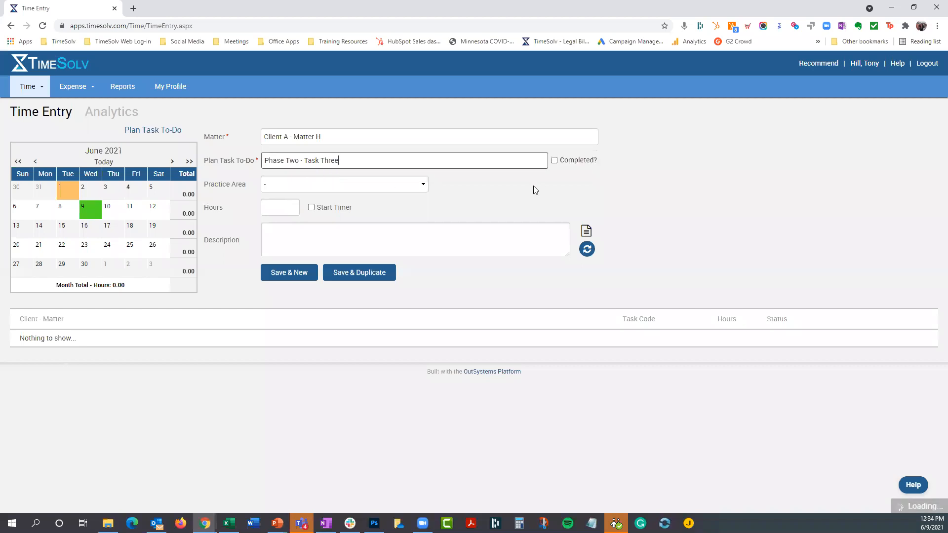
# - Enter 1:30 as the hours for the June 1 time entry
pyautogui.click(286, 208)
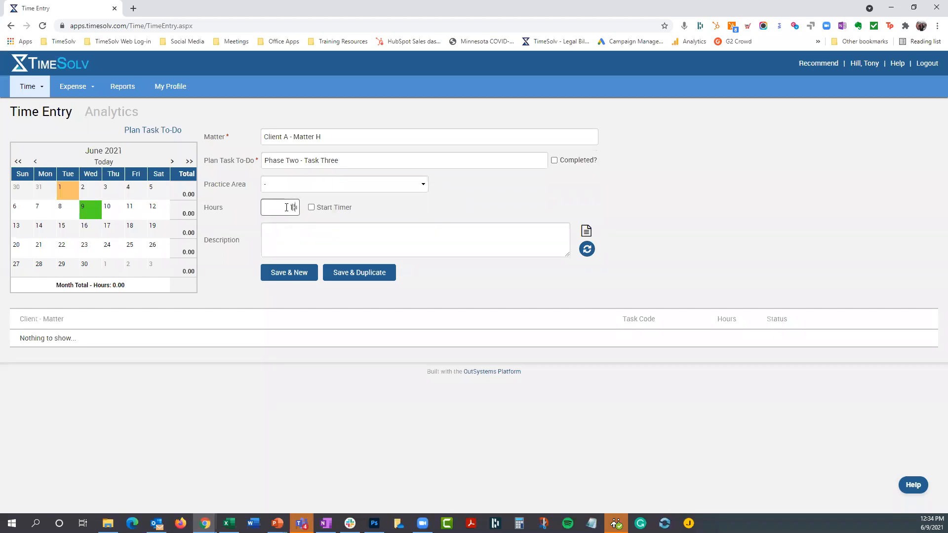
pyautogui.write('1')
pyautogui.press('Tab')
pyautogui.doubleClick(300, 207)
pyautogui.press('BackSpace')
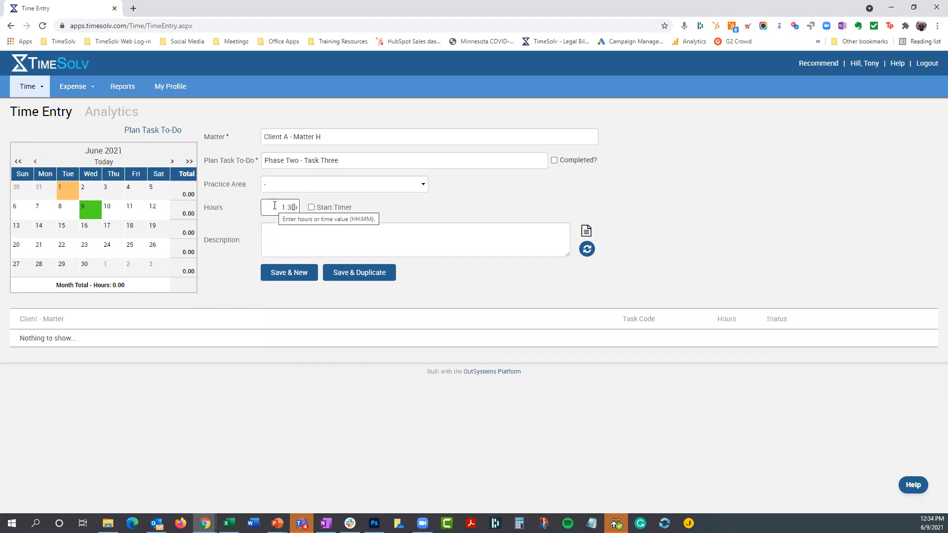
pyautogui.moveTo(274, 206); pyautogui.dragTo(305, 210)
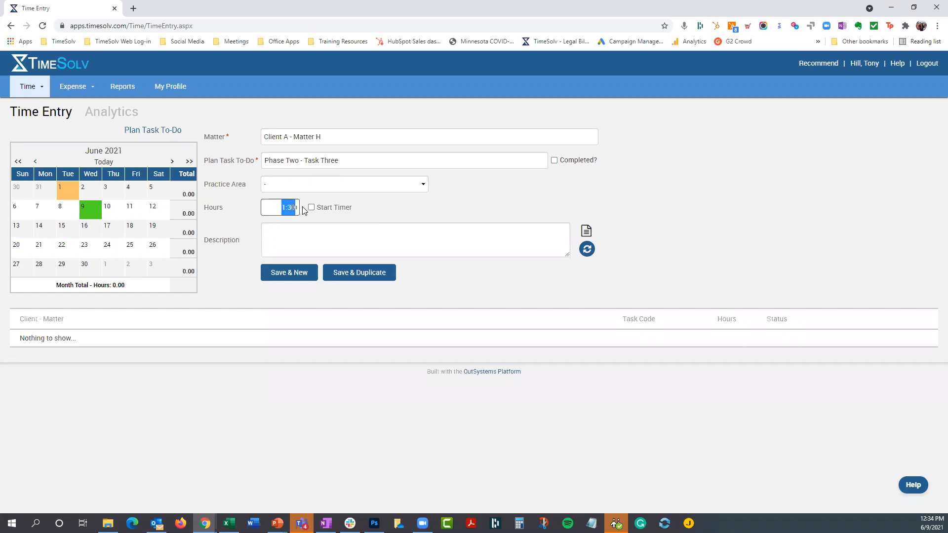
pyautogui.press('BackSpace')
pyautogui.moveTo(283, 207); pyautogui.dragTo(298, 209)
pyautogui.press('BackSpace')
# - Describe the entry as "Conference call with client to discuss matter" and try to save it for June 1
pyautogui.click(289, 231)
pyautogui.write('Conference call with client to discuss matter')
pyautogui.click(293, 278)
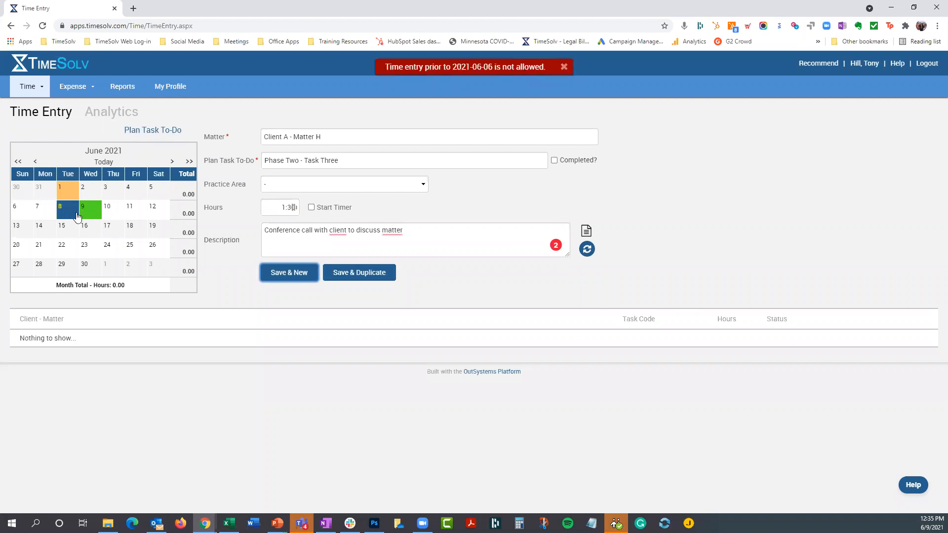
pyautogui.click(563, 67)
# - Log out, discarding the unsaved time entry, and sign in to the saved TimeSolv App 2 account, filling in its username and password
pyautogui.click(923, 64)
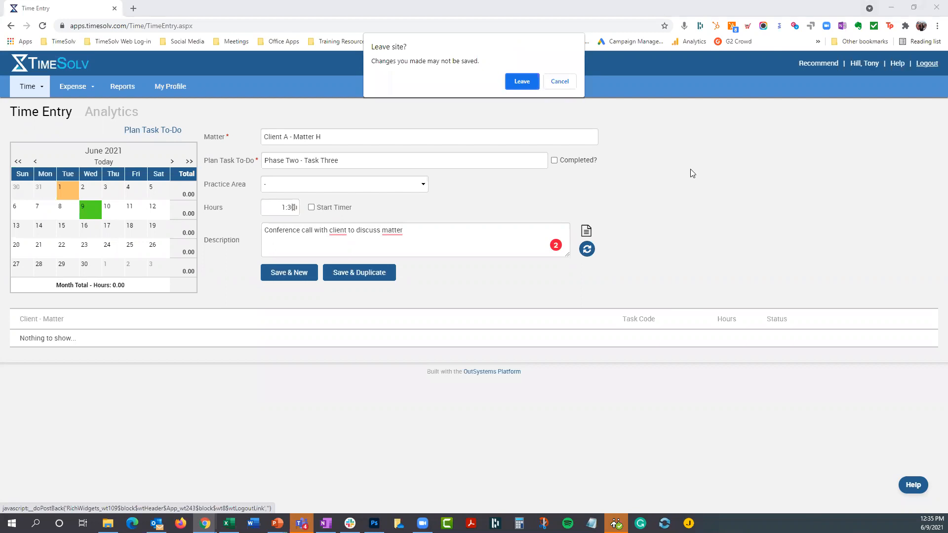
pyautogui.click(524, 79)
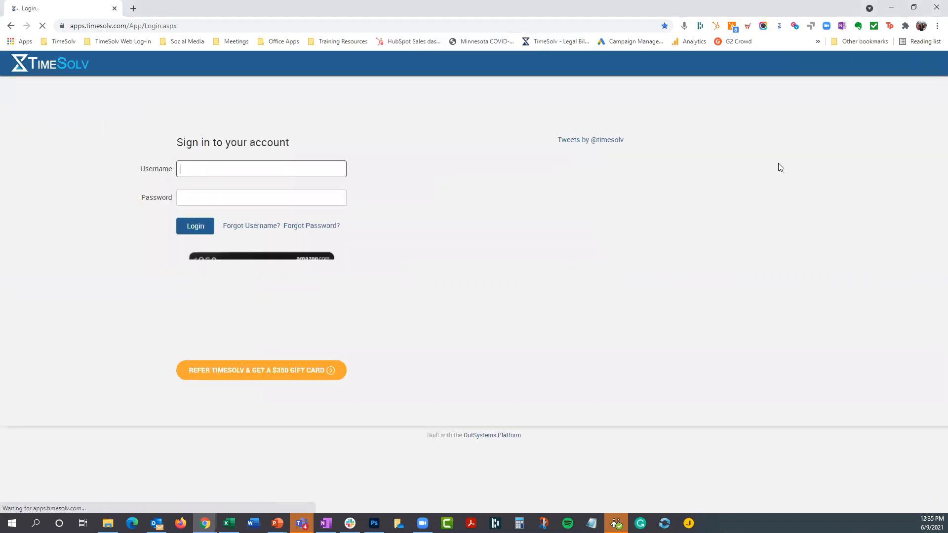
pyautogui.click(250, 167)
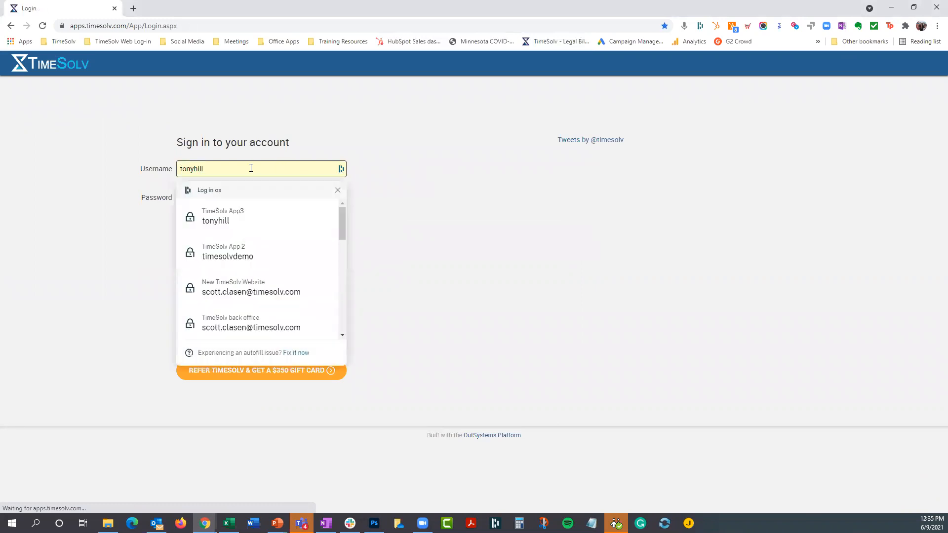
pyautogui.click(228, 255)
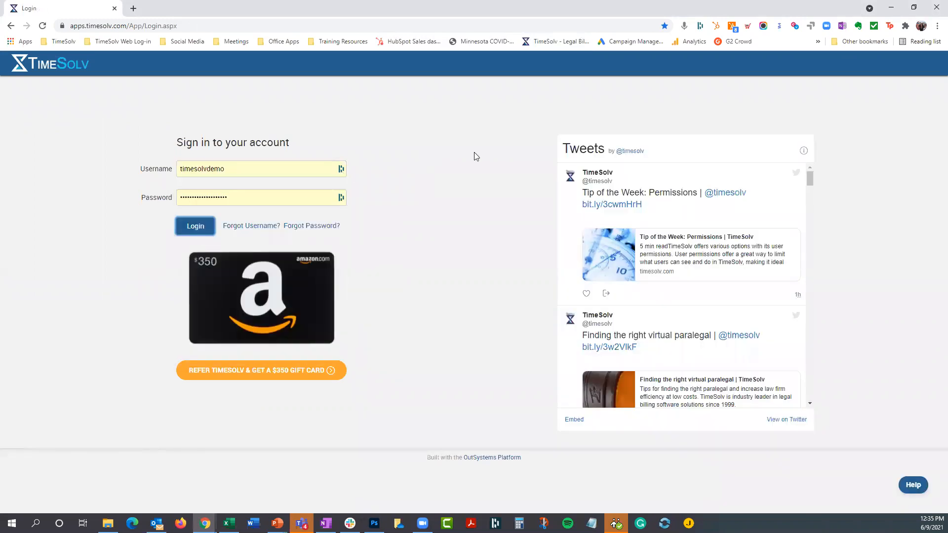
pyautogui.press('Return')
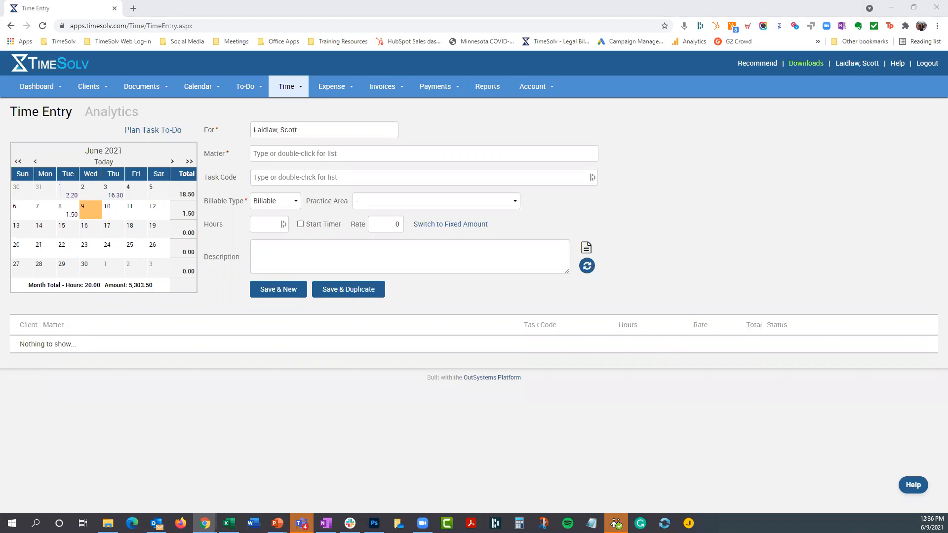
pyautogui.hotkey('alt', 'Tab')
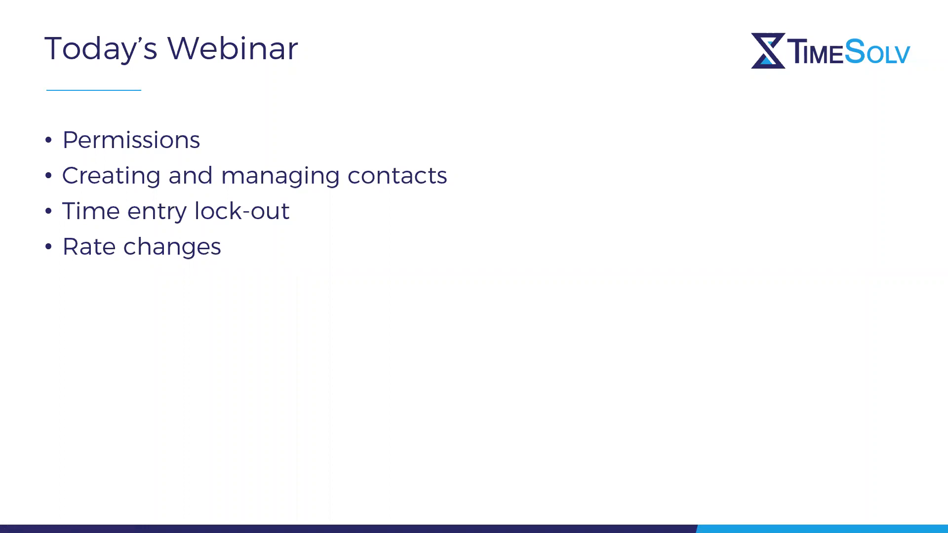
pyautogui.hotkey('alt', 'Tab')
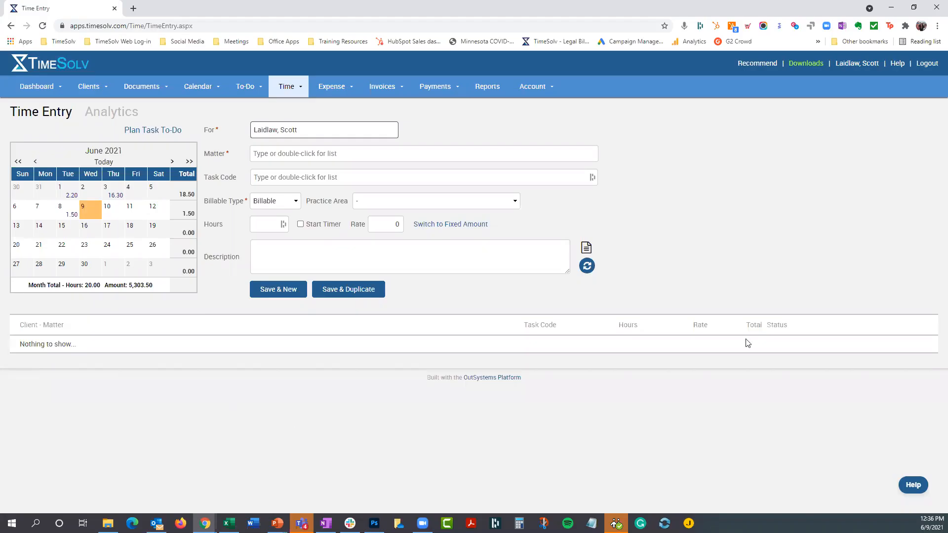
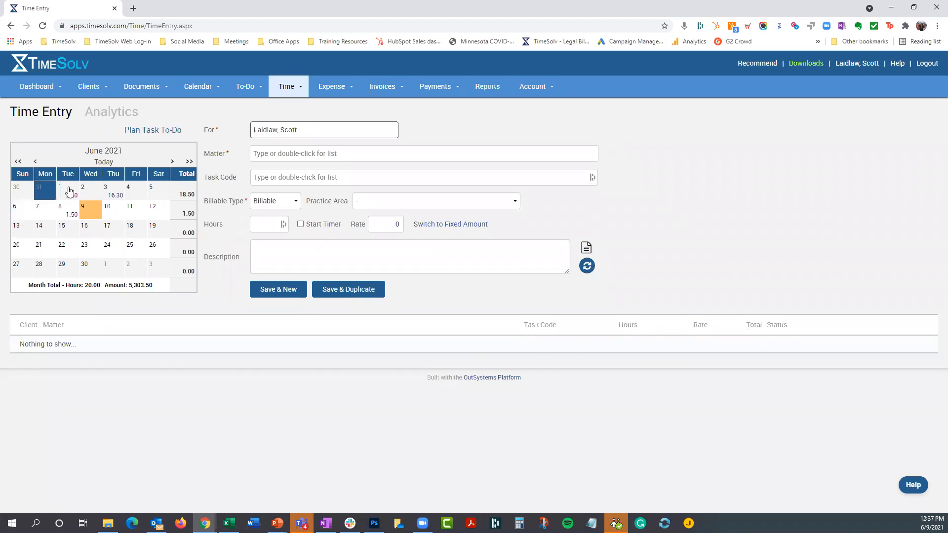
# - Open the rate changes in the time settings and search the time entries for All Matters
pyautogui.moveTo(69, 191)
pyautogui.moveTo(287, 92)
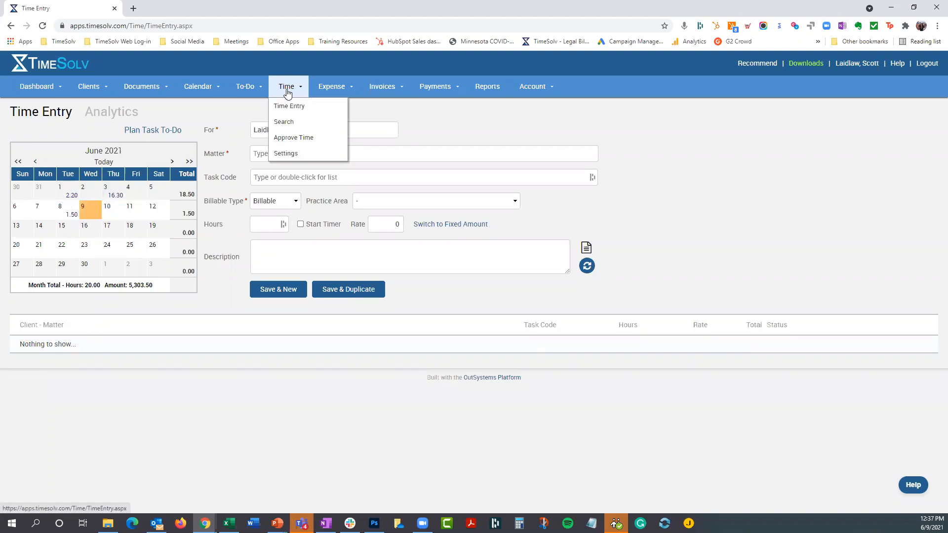
pyautogui.click(290, 156)
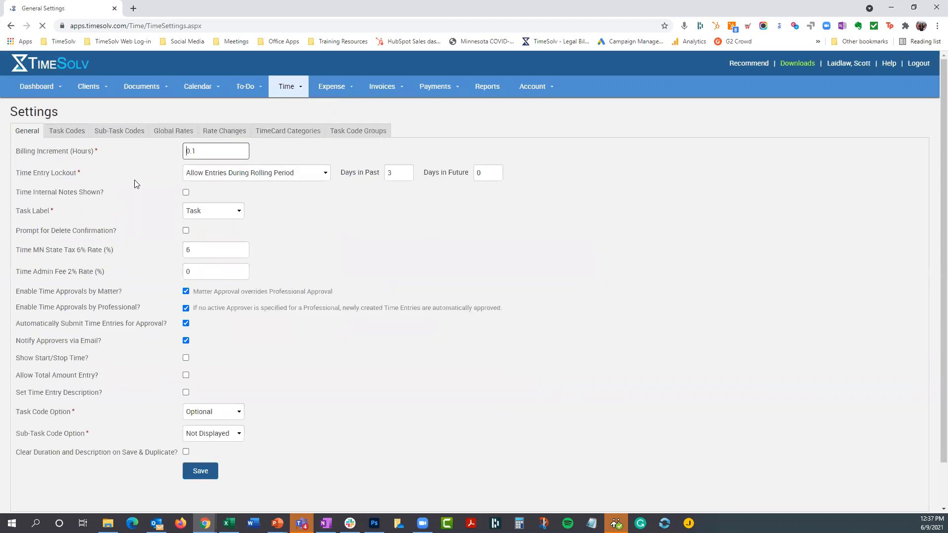
pyautogui.click(223, 131)
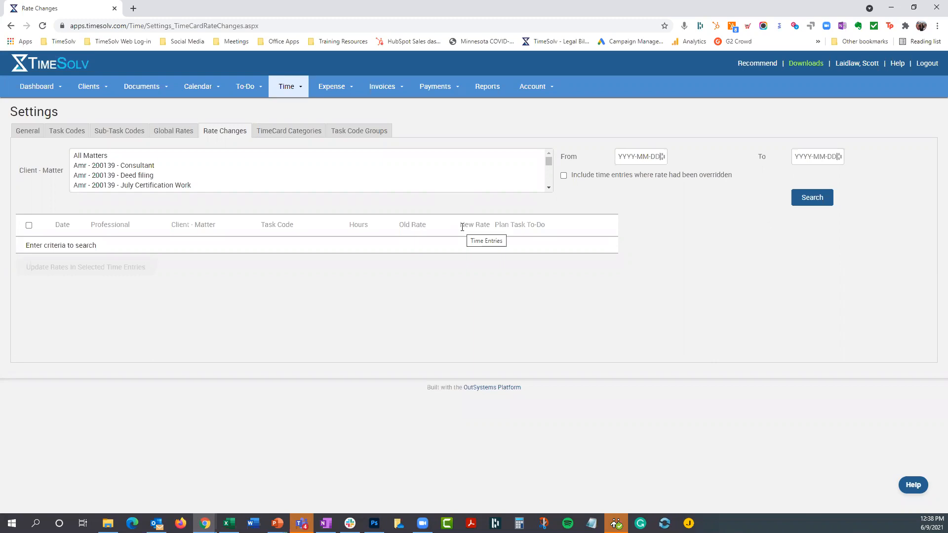
pyautogui.click(75, 156)
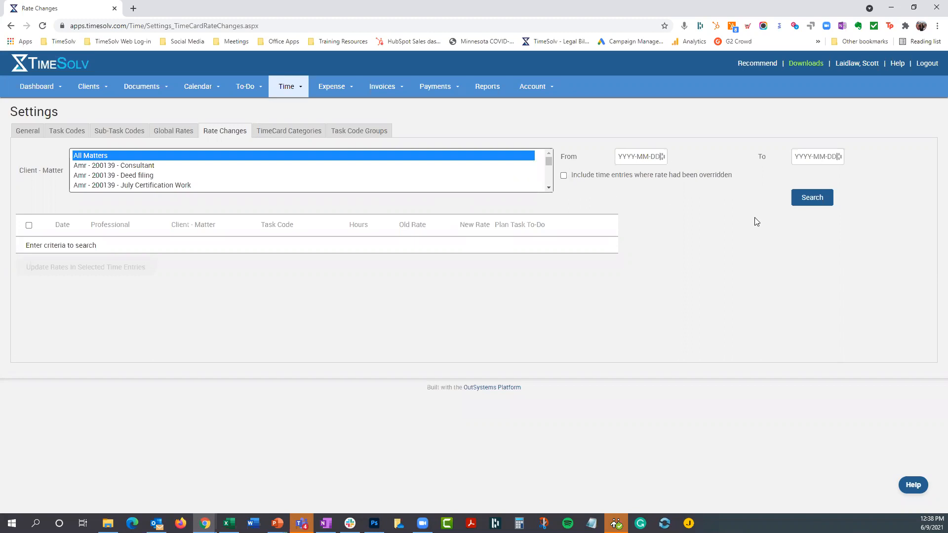
pyautogui.click(817, 199)
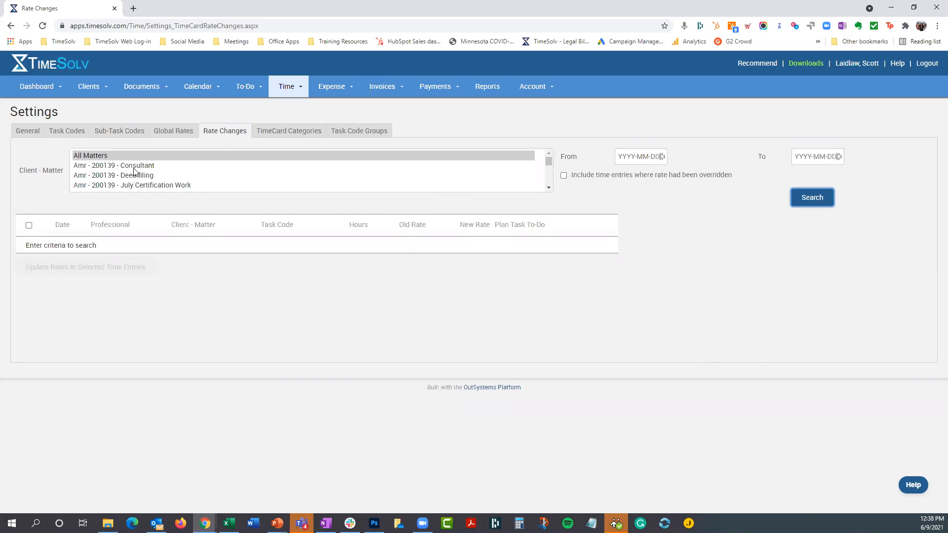
# - Examine the old and new rates across the full list of time entries from newest to oldest
pyautogui.scroll(-3, 436, 188)
pyautogui.scroll(-3, 141, 172)
pyautogui.scroll(3, 321, 183)
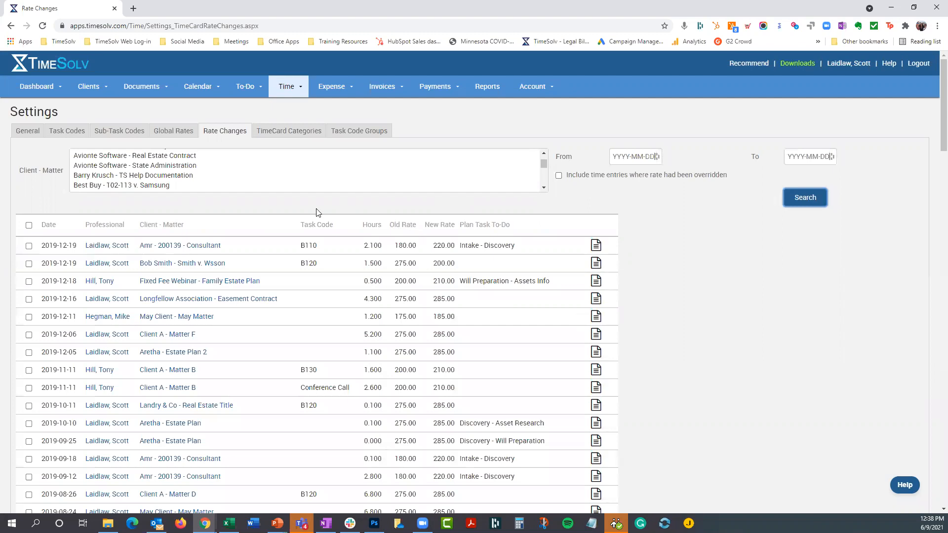
pyautogui.scroll(-10, 250, 295)
pyautogui.scroll(-15, 247, 357)
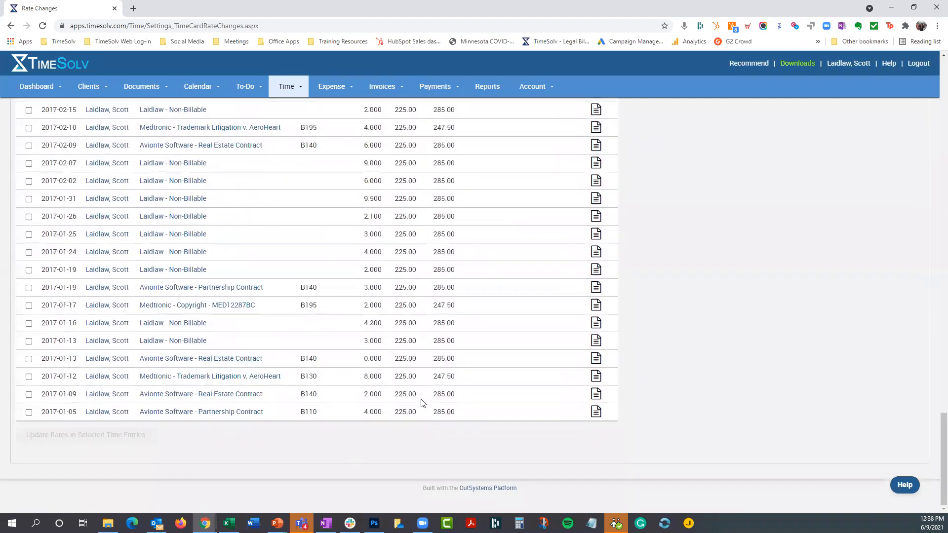
pyautogui.scroll(8, 271, 388)
pyautogui.scroll(20, 272, 388)
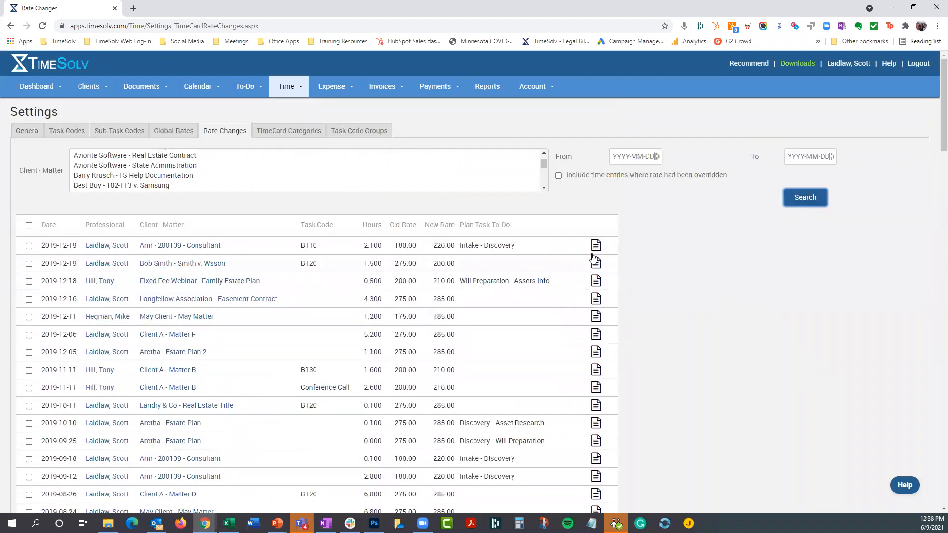
pyautogui.moveTo(596, 250)
# - Update the rates in all listed time entries, dismiss the notice and set the matter filter back to All Matters
pyautogui.click(29, 225)
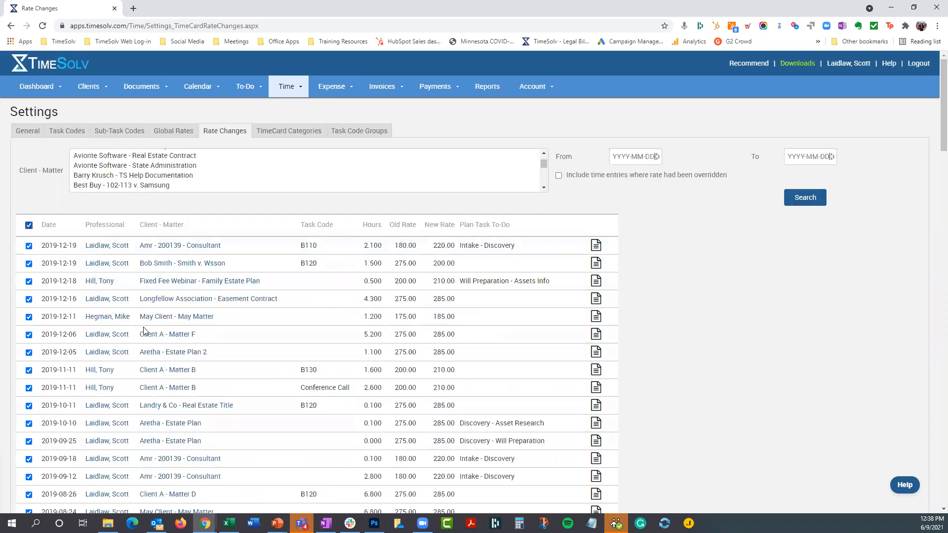
pyautogui.scroll(-20, 144, 331)
pyautogui.scroll(-15, 144, 331)
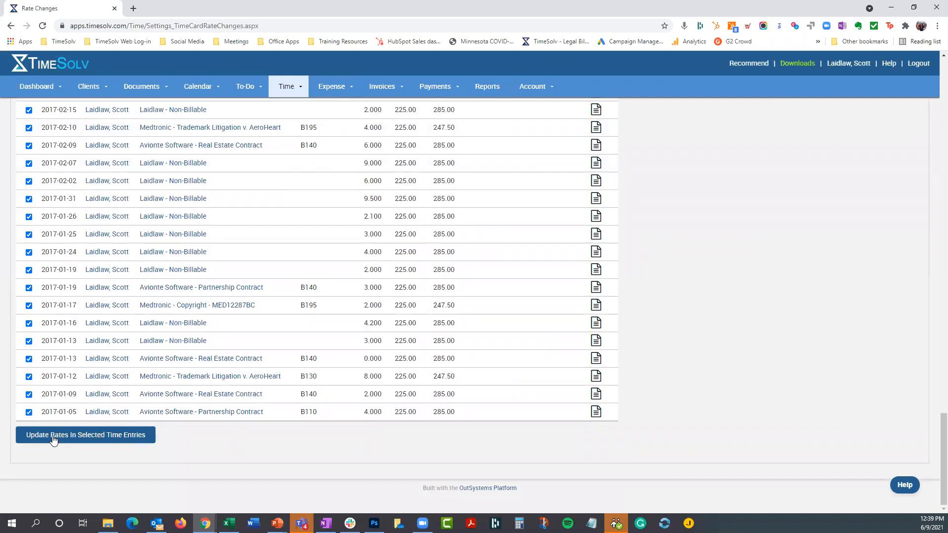
pyautogui.click(53, 438)
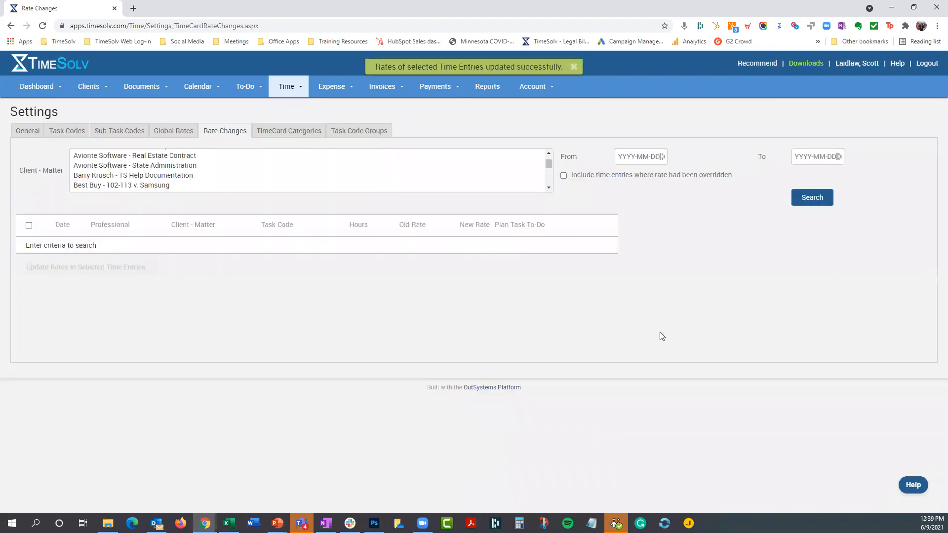
pyautogui.click(573, 66)
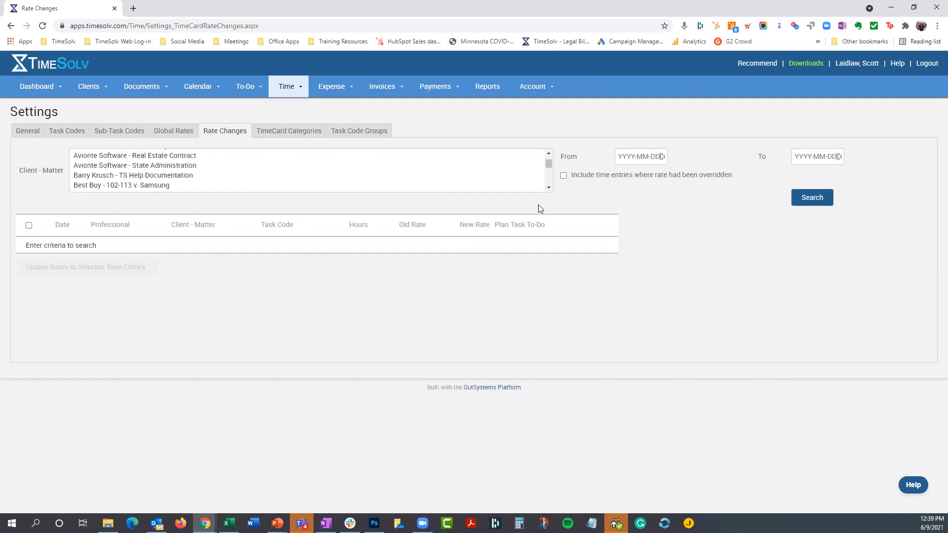
pyautogui.moveTo(548, 165); pyautogui.dragTo(548, 157)
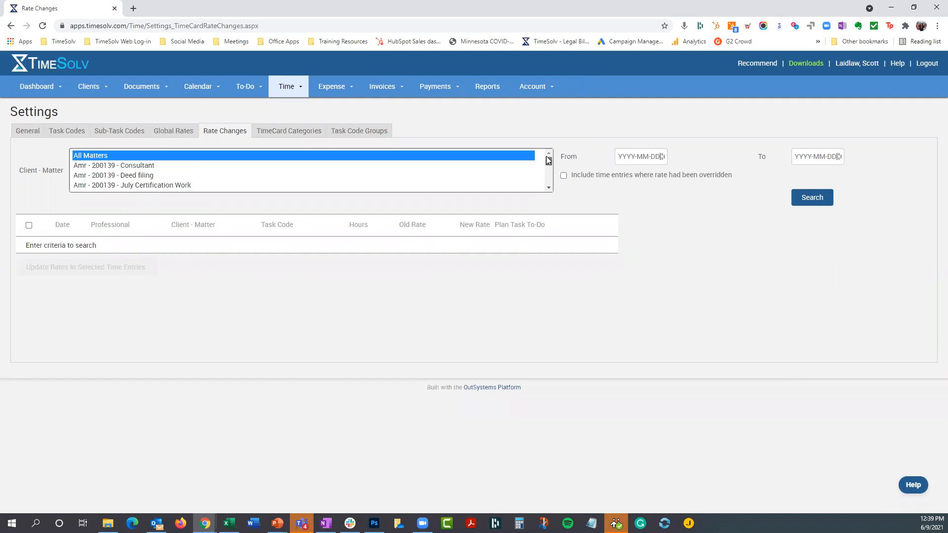
pyautogui.click(592, 123)
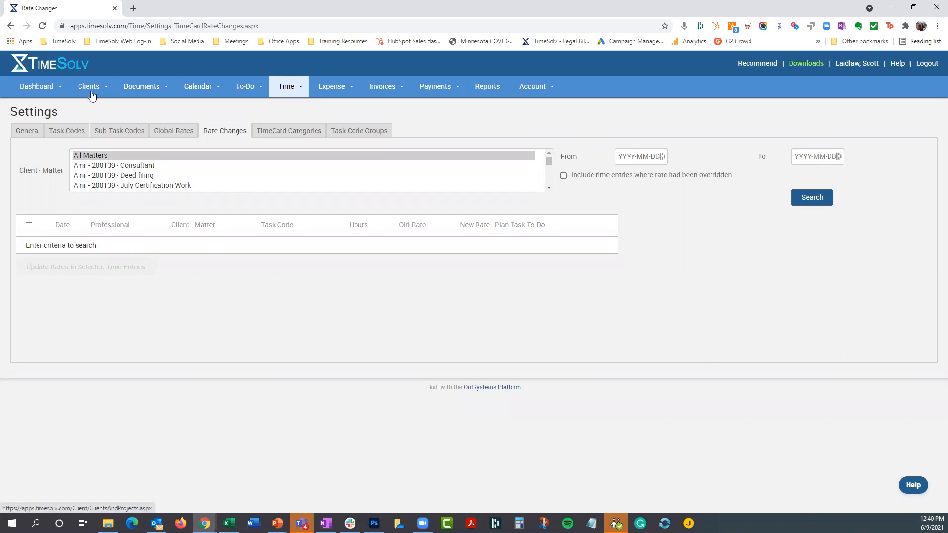
# - Open the second pair of potentially duplicate contacts and review the client associations of each record
pyautogui.moveTo(91, 95)
pyautogui.click(87, 122)
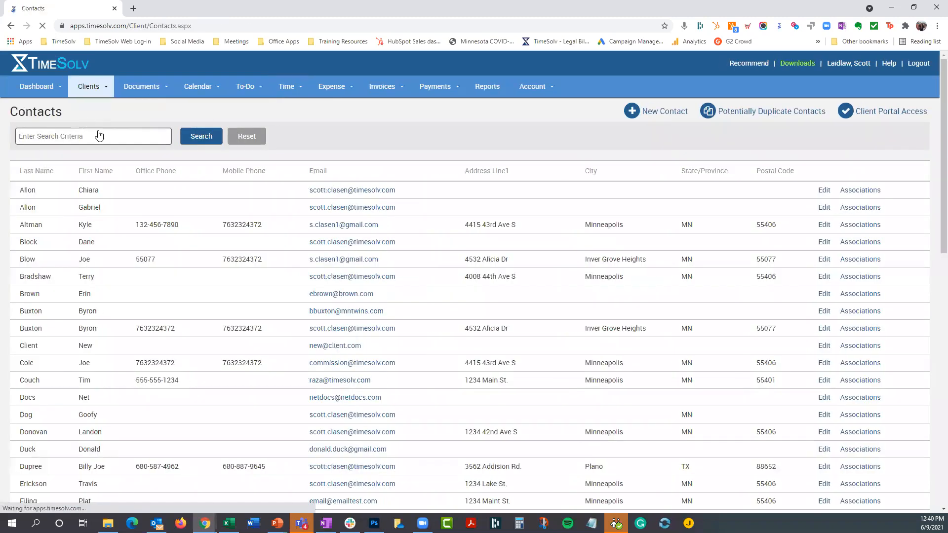
pyautogui.click(777, 114)
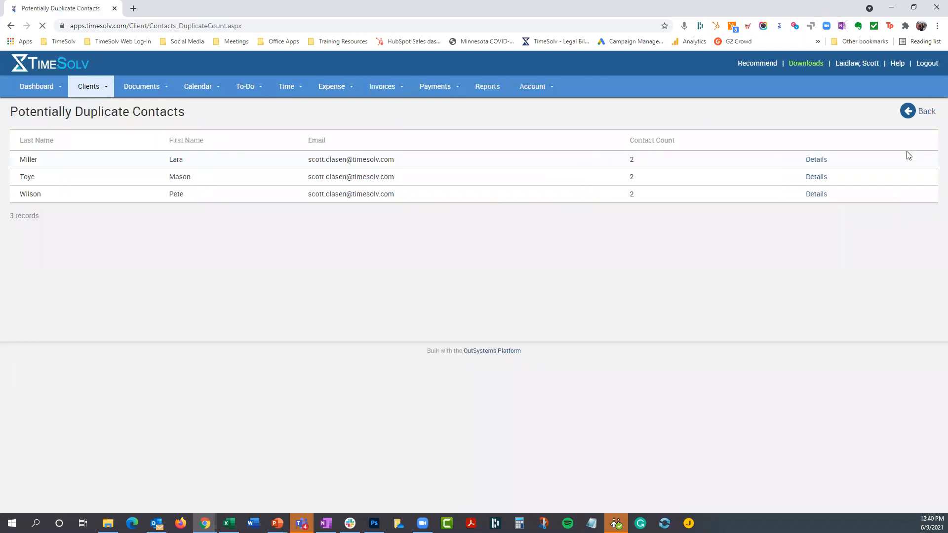
pyautogui.click(817, 178)
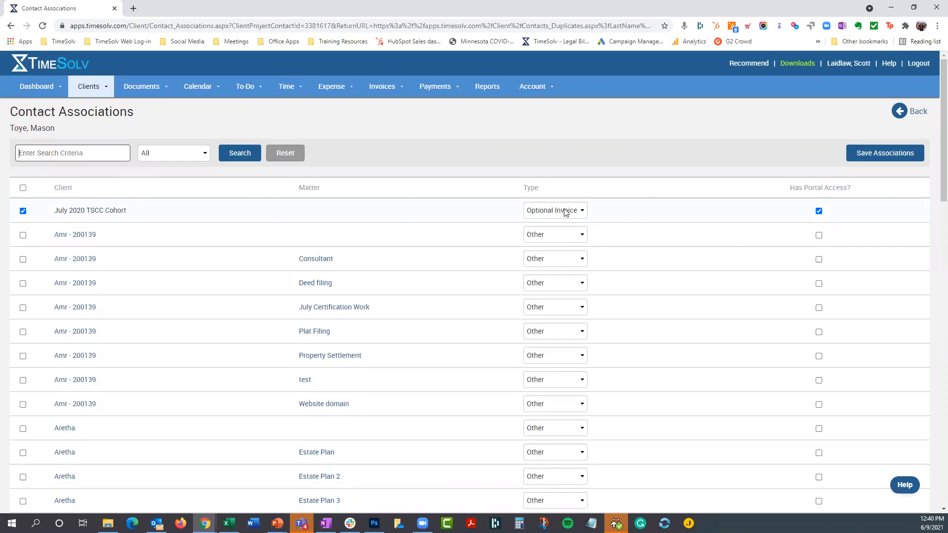
pyautogui.click(913, 112)
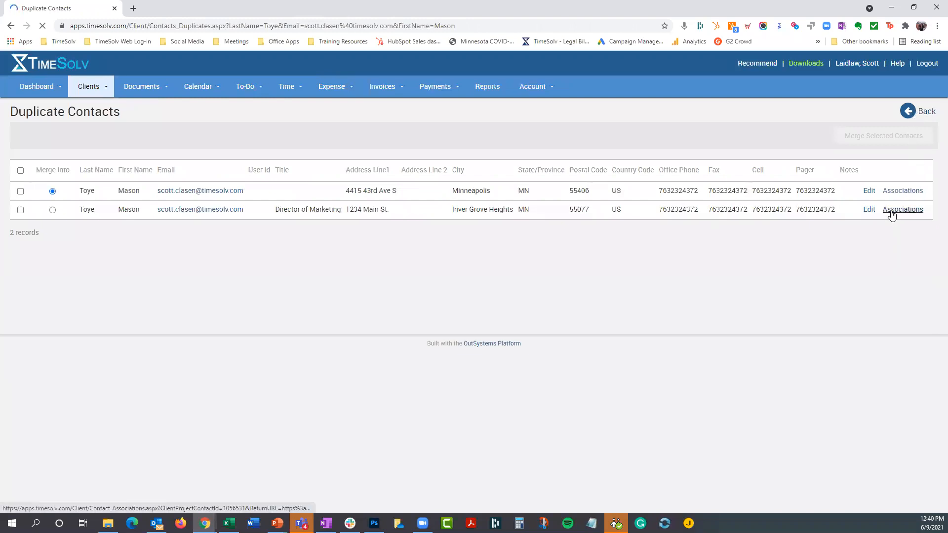
pyautogui.click(891, 210)
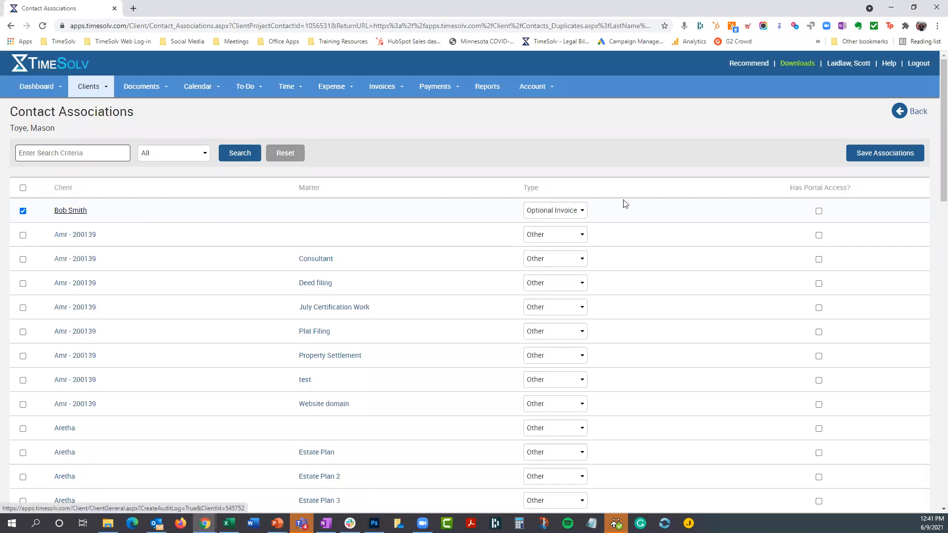
pyautogui.click(914, 110)
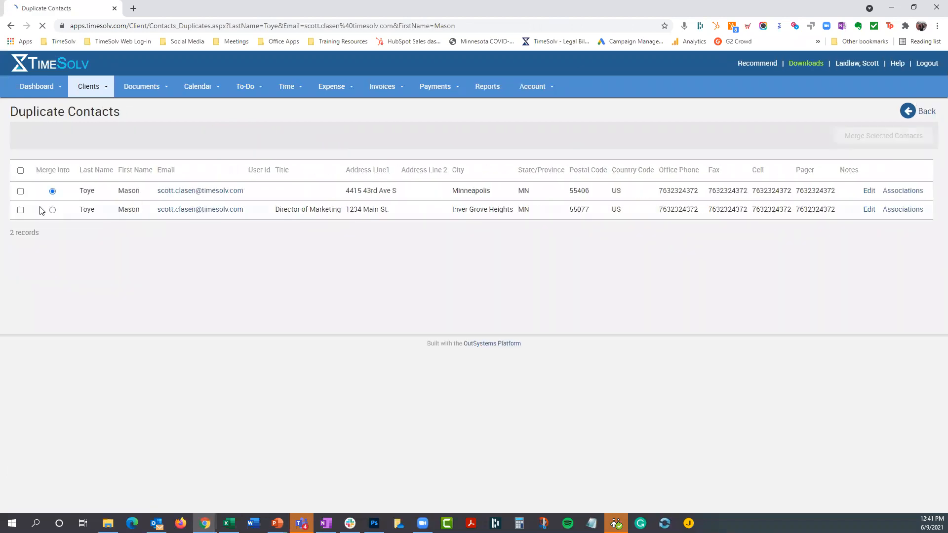
# - Merge the duplicate contact titled Director of Marketing into the Minneapolis contact record and accept the merge
pyautogui.click(20, 210)
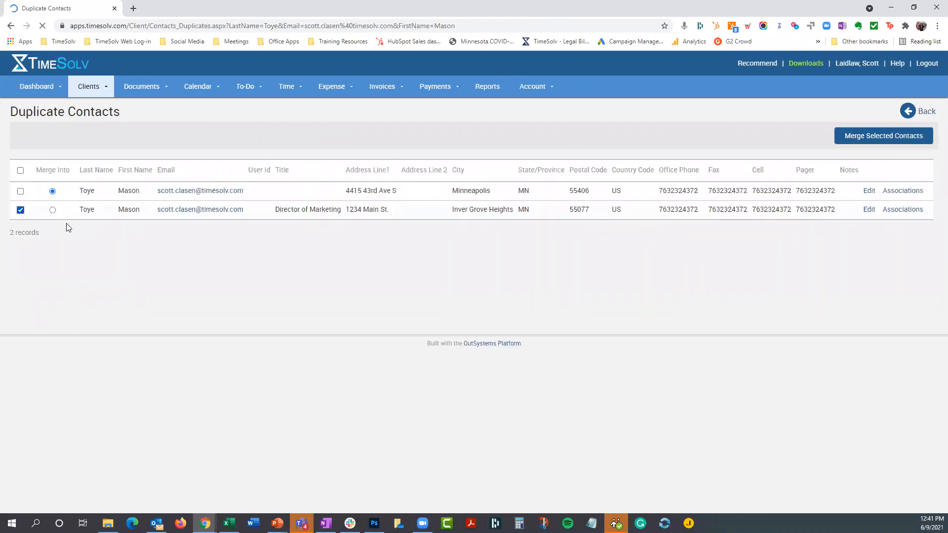
pyautogui.click(854, 139)
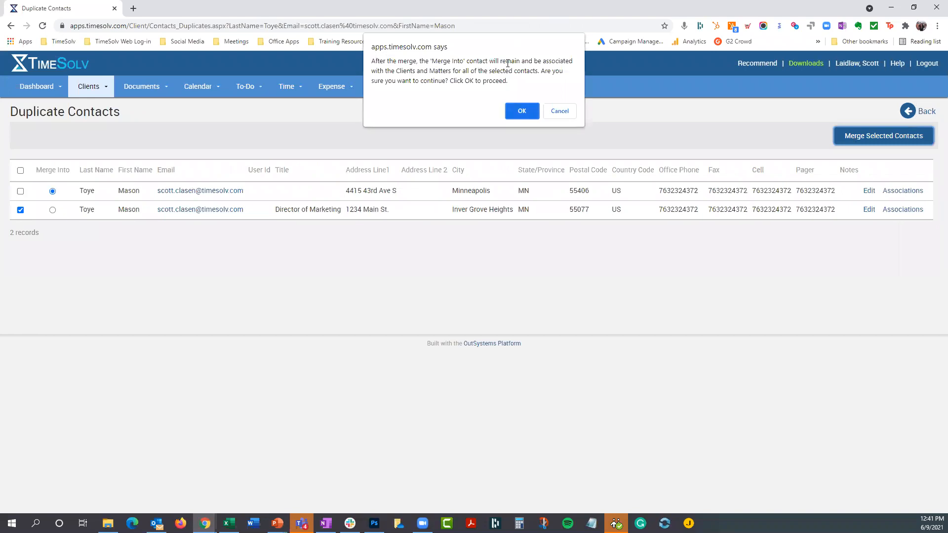
pyautogui.moveTo(453, 70); pyautogui.dragTo(533, 72)
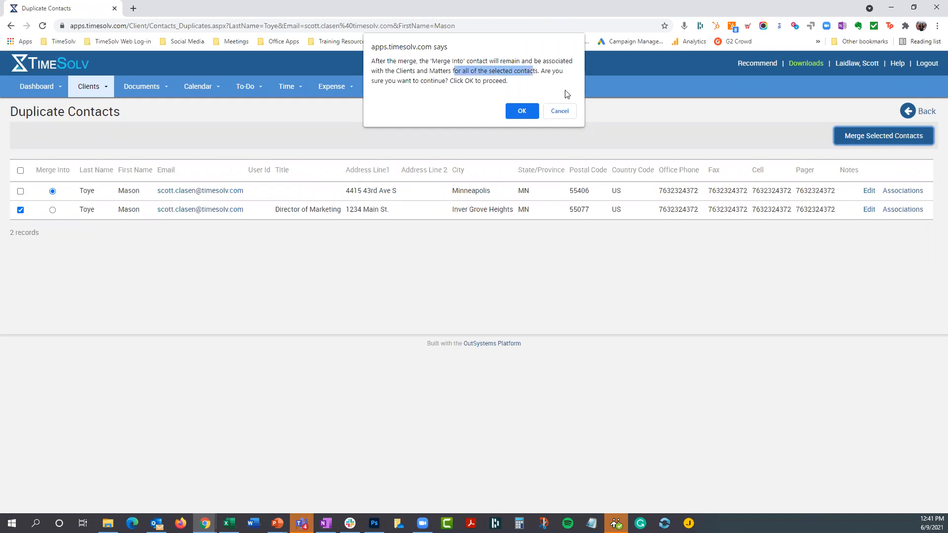
pyautogui.click(532, 114)
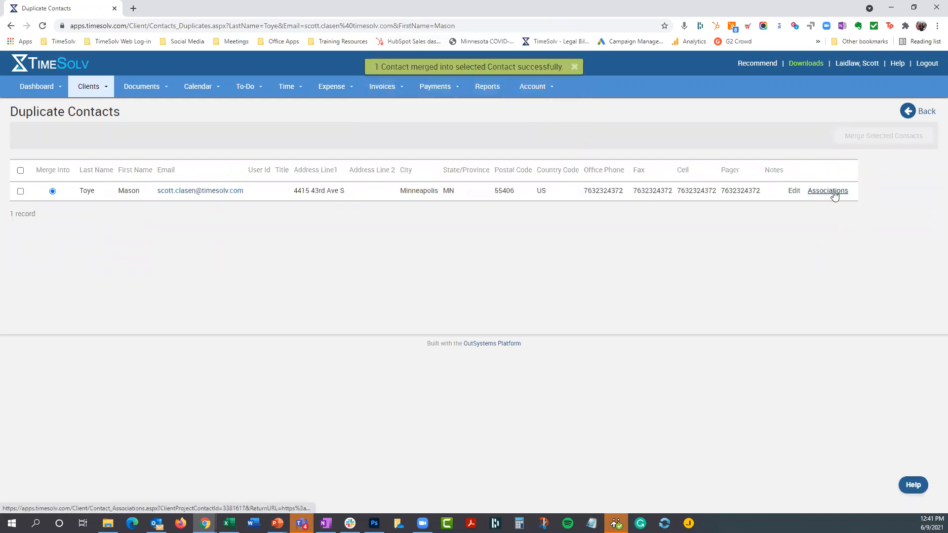
# - Open the merged contact's associations, clear and reselect the second associated client, and save the associations
pyautogui.click(833, 193)
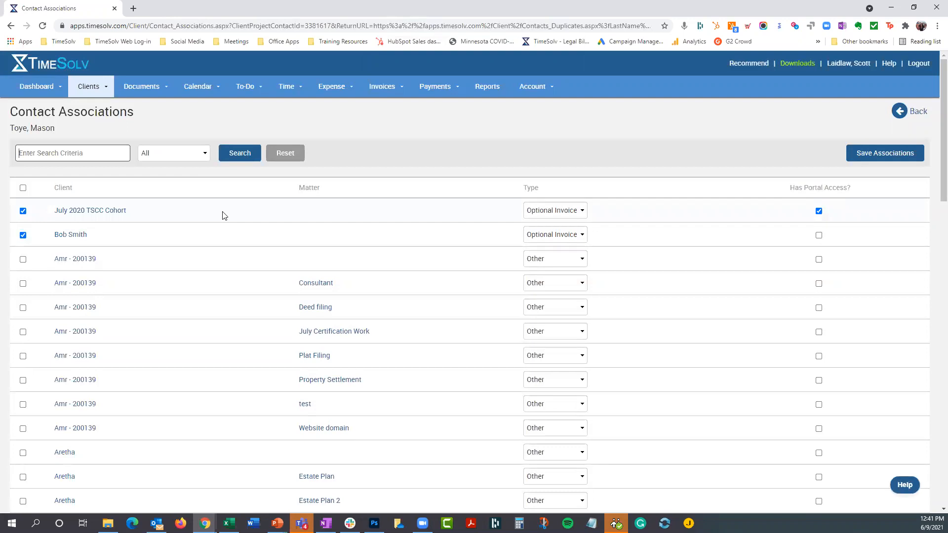
pyautogui.click(22, 236)
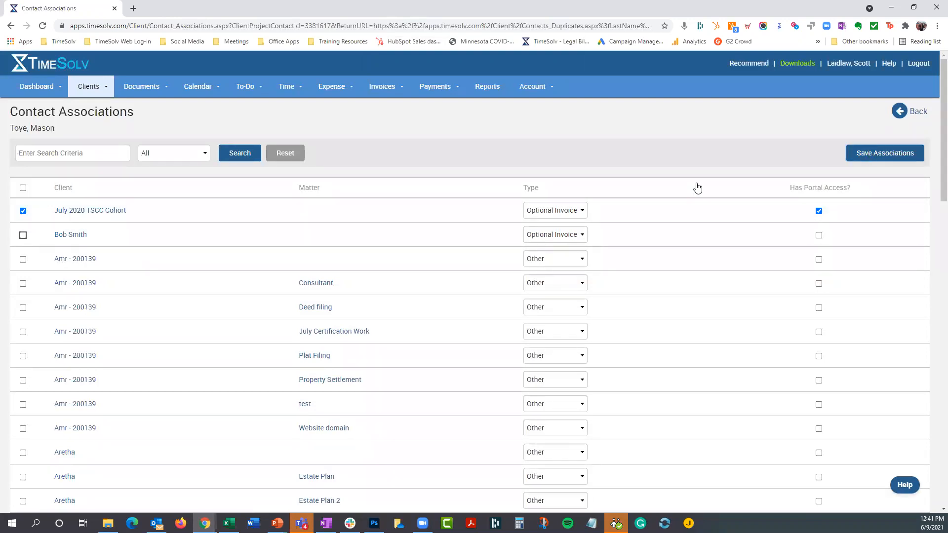
pyautogui.click(22, 235)
pyautogui.click(880, 154)
# - Open the third listed professional's profile from the account's professionals and examine the default rate
pyautogui.click(540, 92)
pyautogui.click(529, 112)
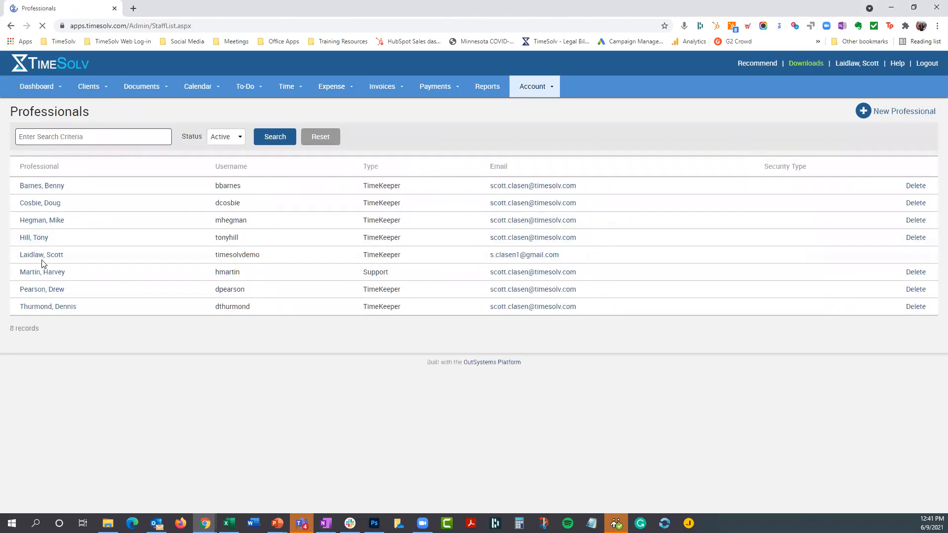
pyautogui.click(44, 226)
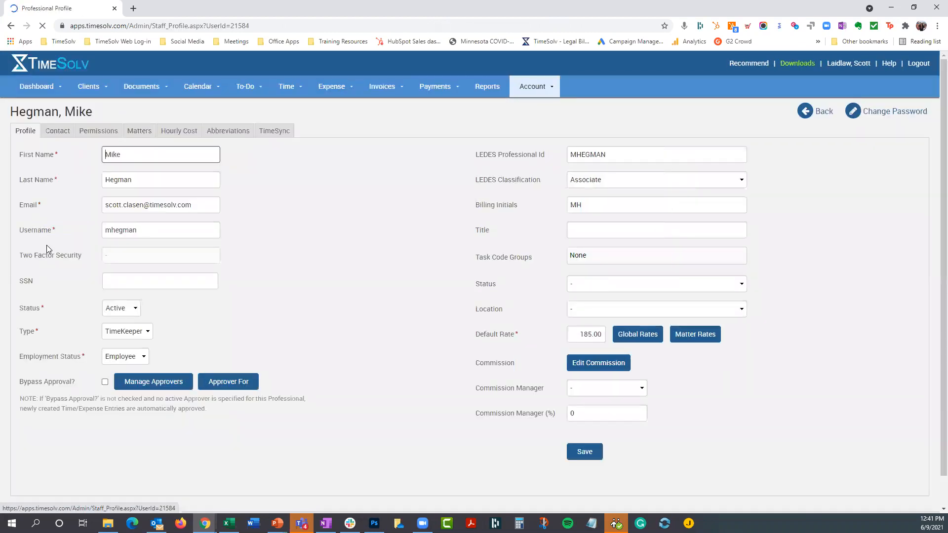
pyautogui.doubleClick(579, 334)
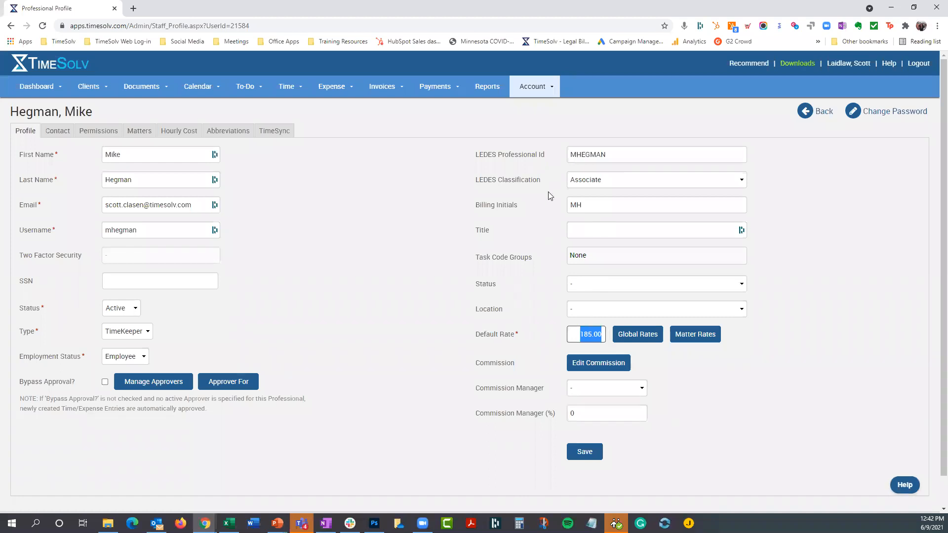
pyautogui.click(500, 344)
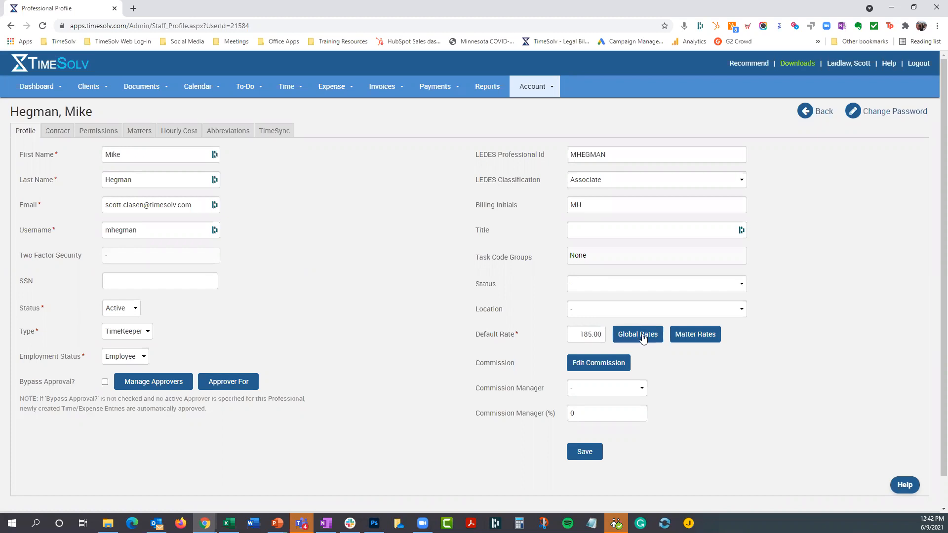
# - Review the professional's matter rates and global rates, closing each list without making changes
pyautogui.click(690, 336)
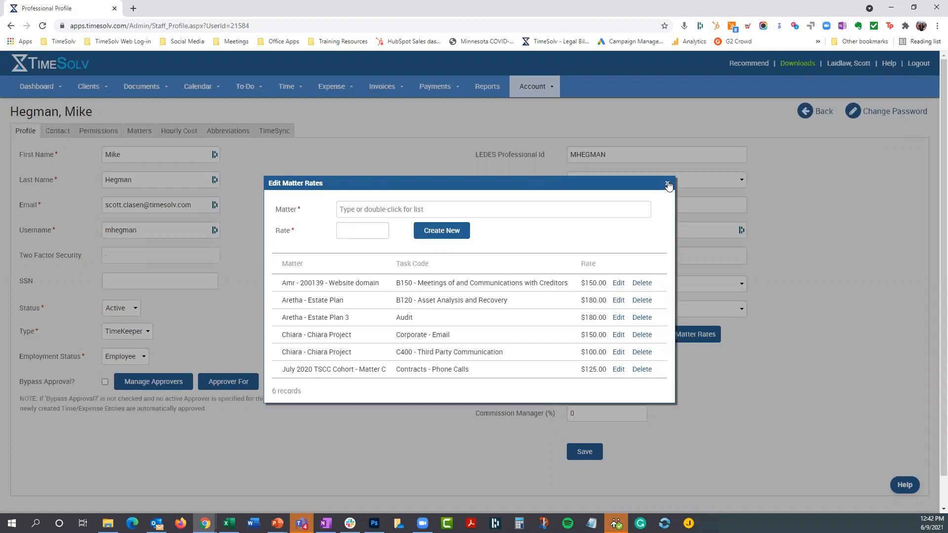
pyautogui.click(667, 184)
pyautogui.click(631, 337)
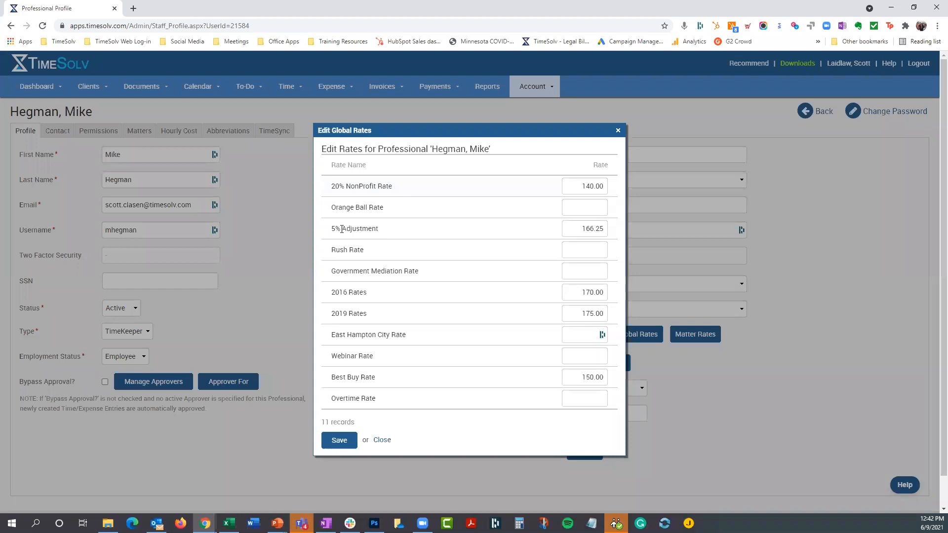
pyautogui.click(382, 440)
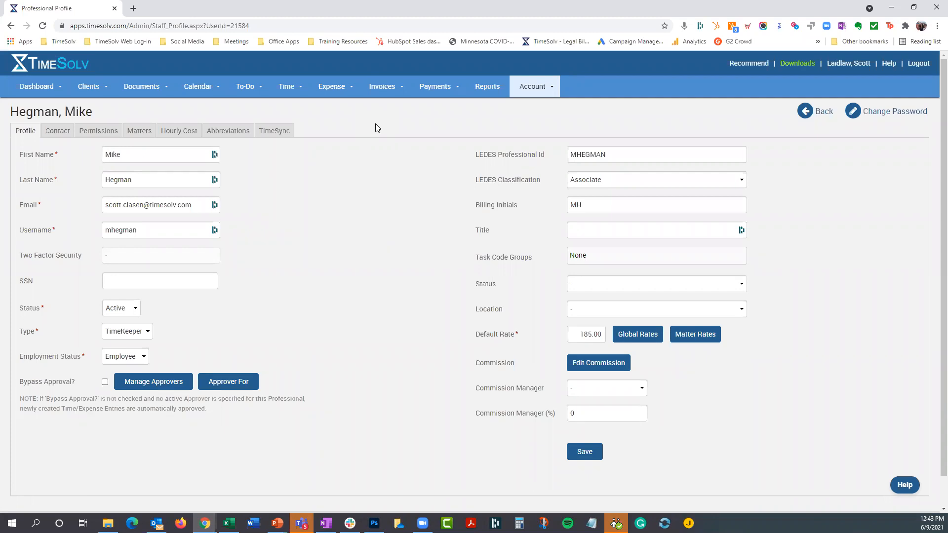
# - Open the payment settings and view the merchant accounts linked to TimeSolv Pay
pyautogui.click(441, 87)
pyautogui.click(435, 153)
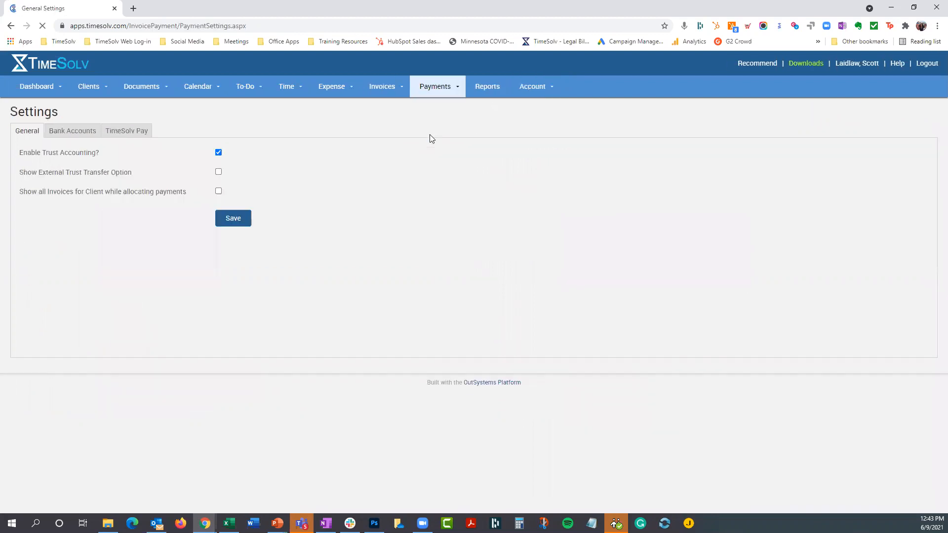
pyautogui.click(126, 130)
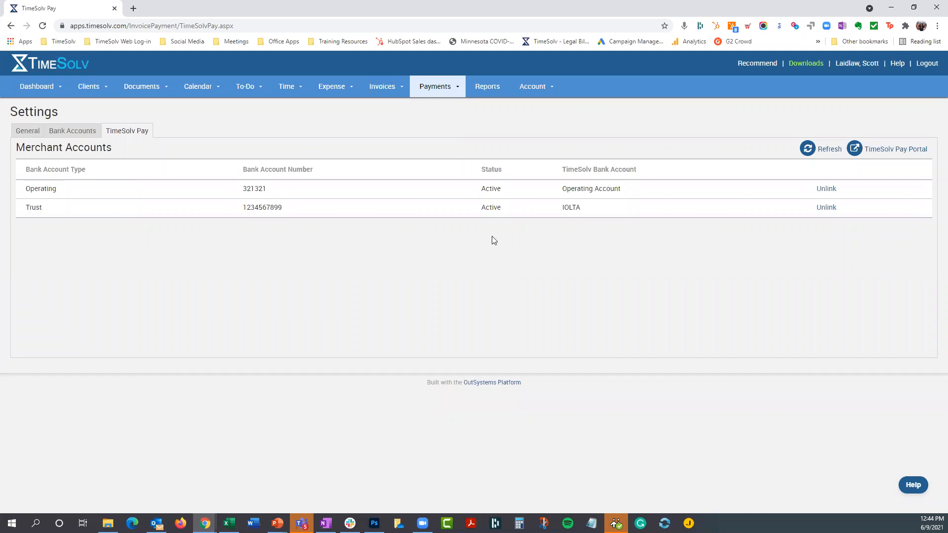
# - Open the TimeSolv Pay Portal from the merchant accounts and view the blank form for taking a new card payment
pyautogui.click(66, 135)
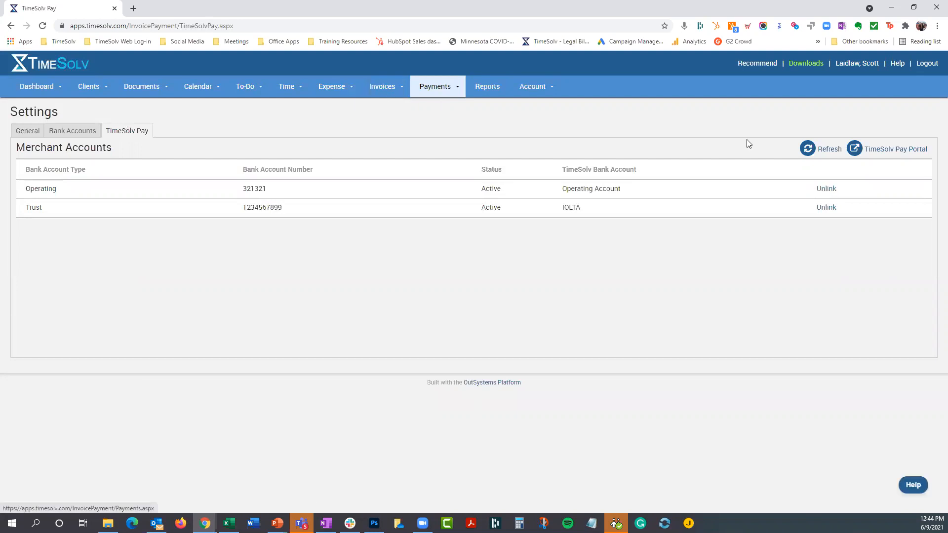
pyautogui.click(886, 153)
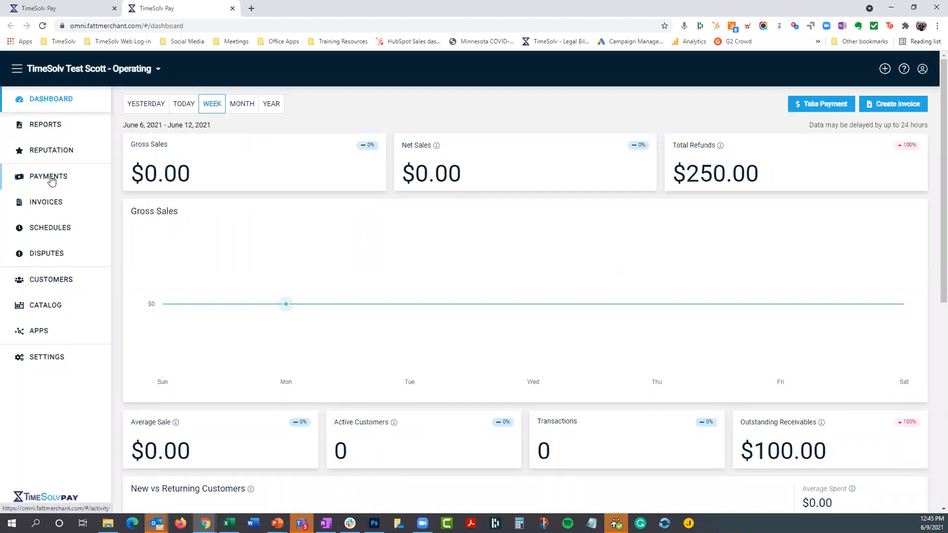
pyautogui.click(820, 105)
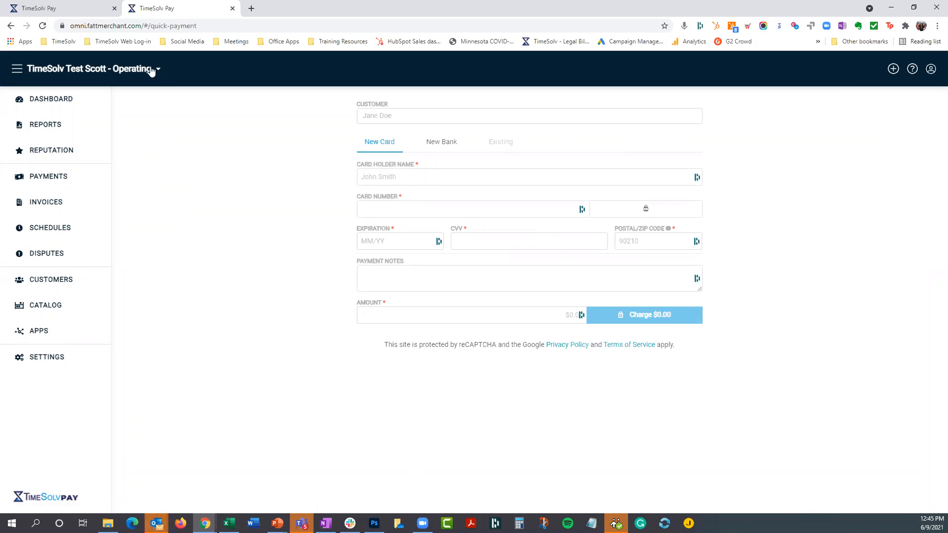
pyautogui.click(90, 7)
pyautogui.click(444, 87)
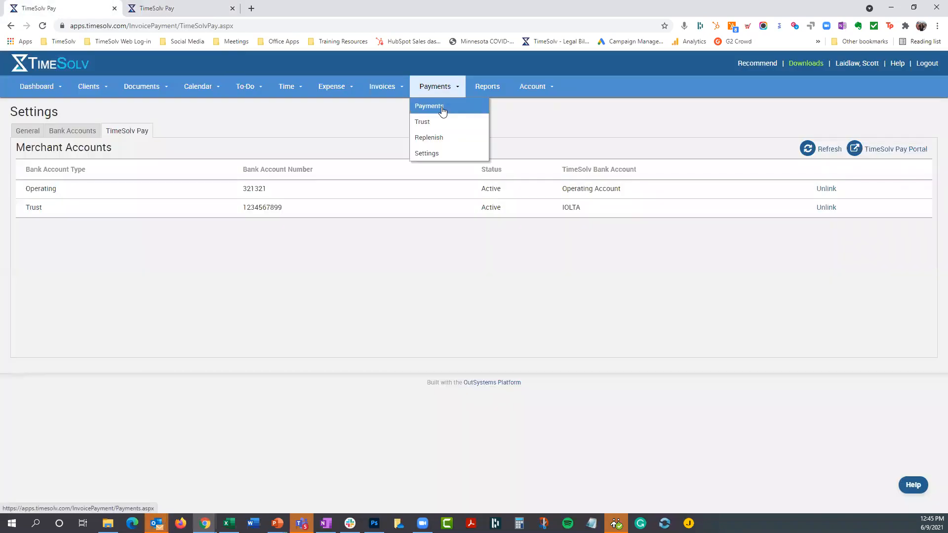
pyautogui.click(151, 9)
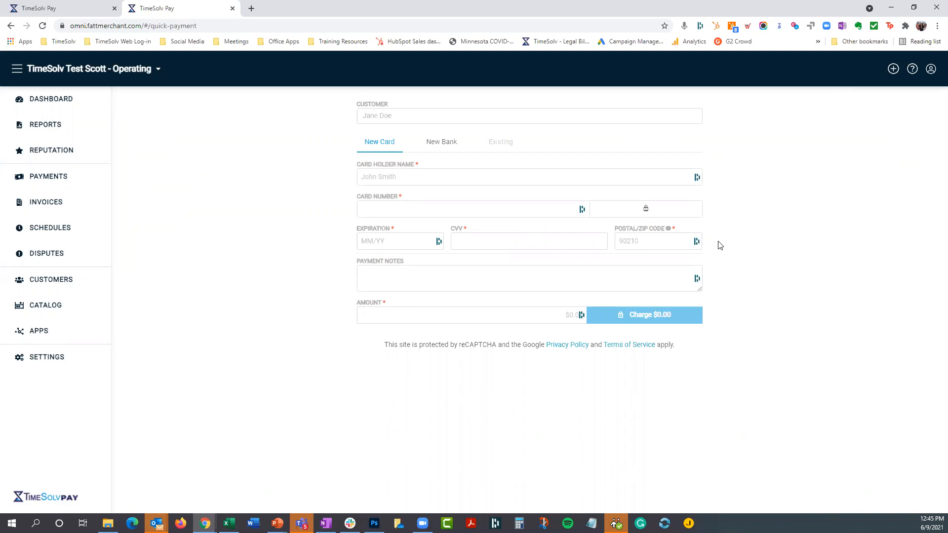
# - View the Website Payments app details among the portal's apps, close them, and return to the portal dashboard
pyautogui.click(43, 338)
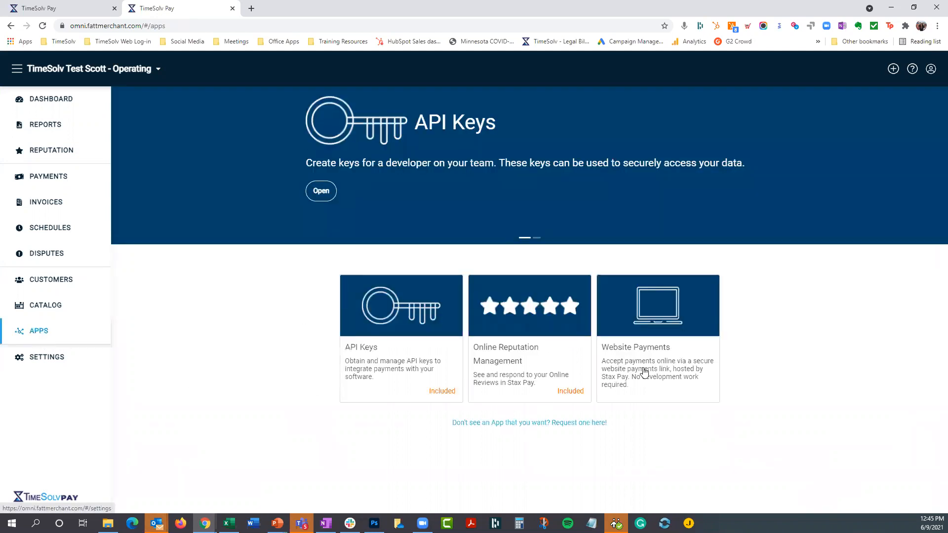
pyautogui.click(655, 351)
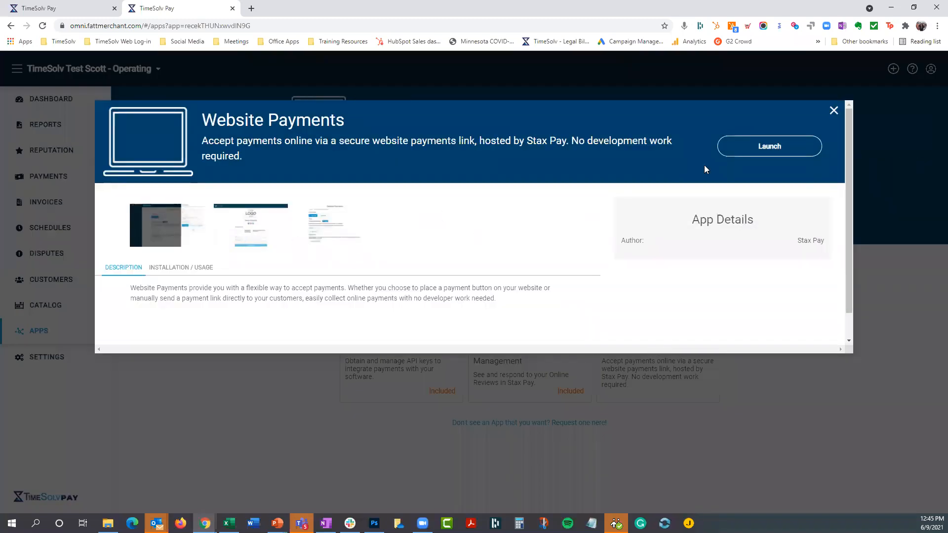
pyautogui.click(834, 111)
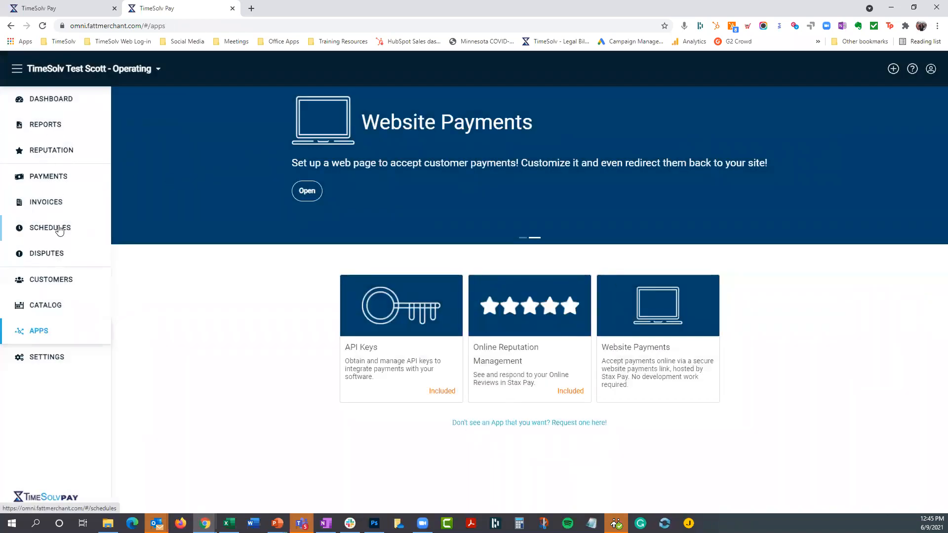
pyautogui.click(59, 100)
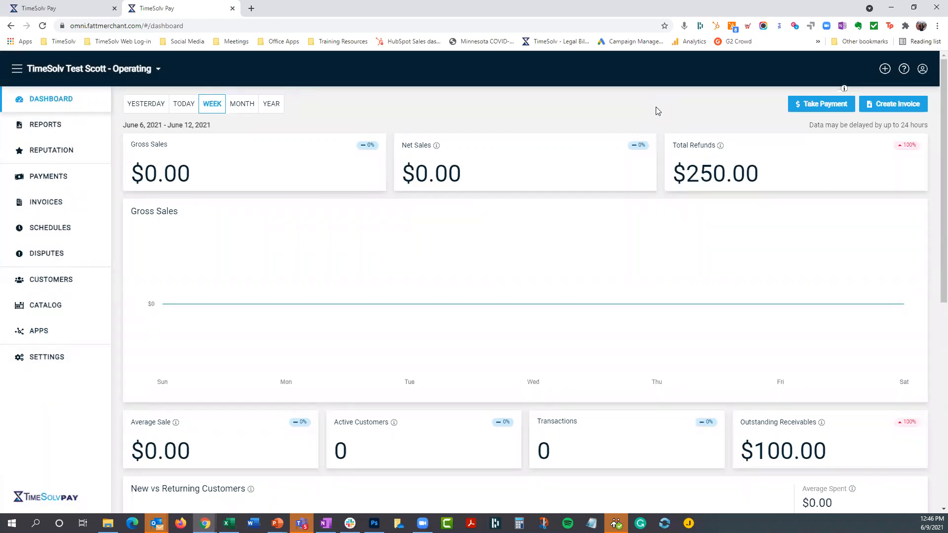
# - View the payment settings of the first client's Consultant matter in TimeSolv and the customer list in the TimeSolv Pay Portal
pyautogui.click(43, 12)
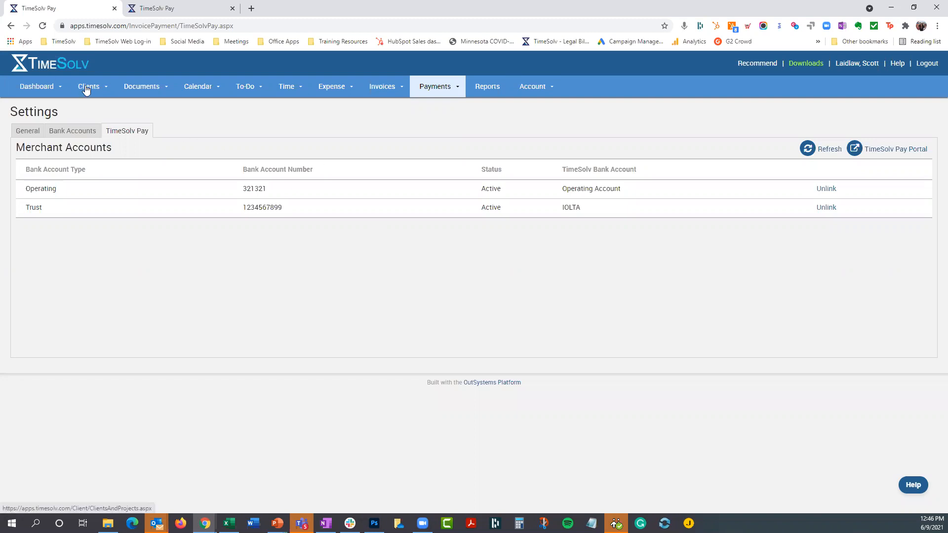
pyautogui.moveTo(89, 88)
pyautogui.click(94, 107)
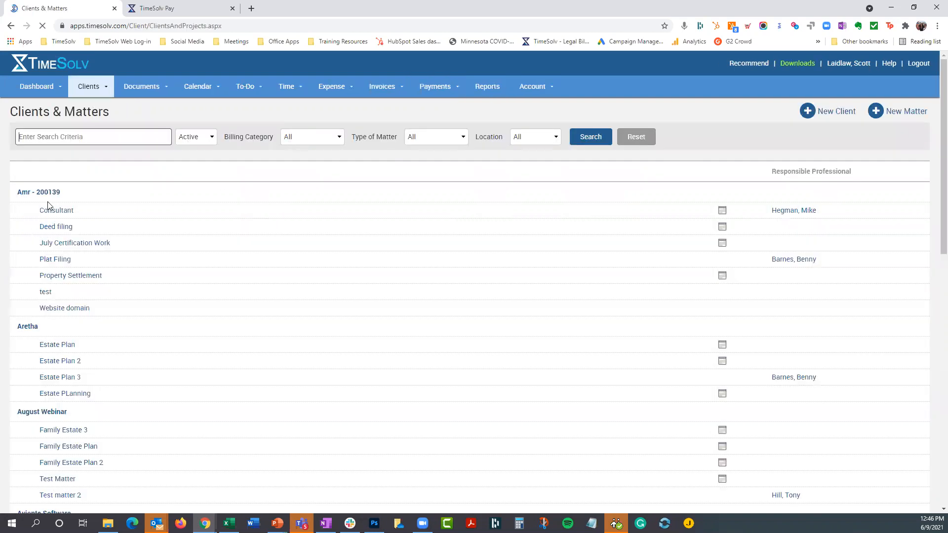
pyautogui.click(56, 211)
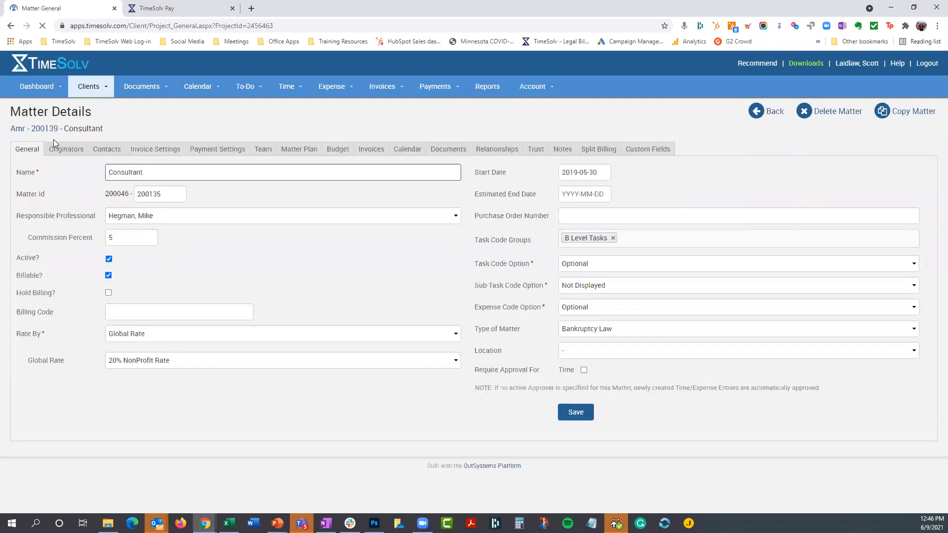
pyautogui.click(220, 151)
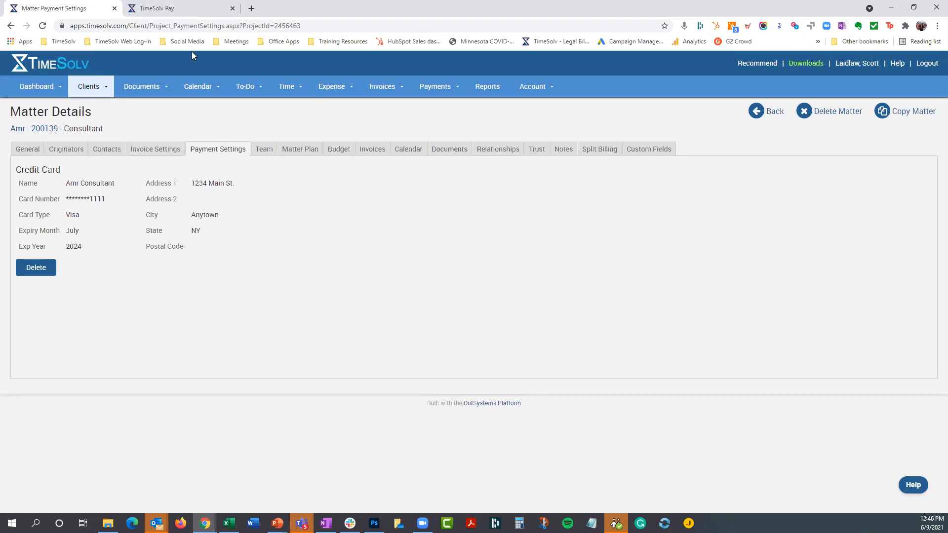
pyautogui.click(182, 8)
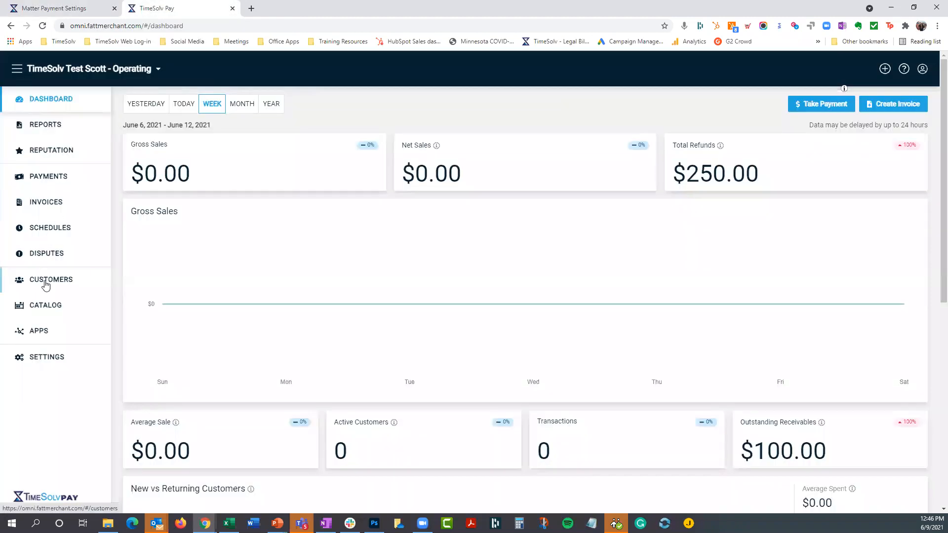
pyautogui.click(44, 281)
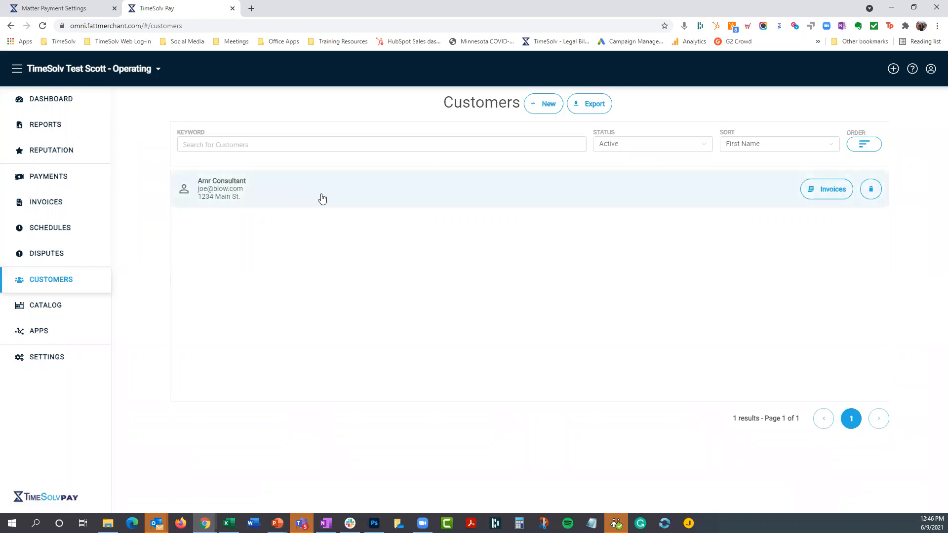
# - Open the sent invoices in TimeSolv, try selecting the July Certification Work invoice, and glance back at the portal's customer list
pyautogui.click(70, 10)
pyautogui.moveTo(372, 95)
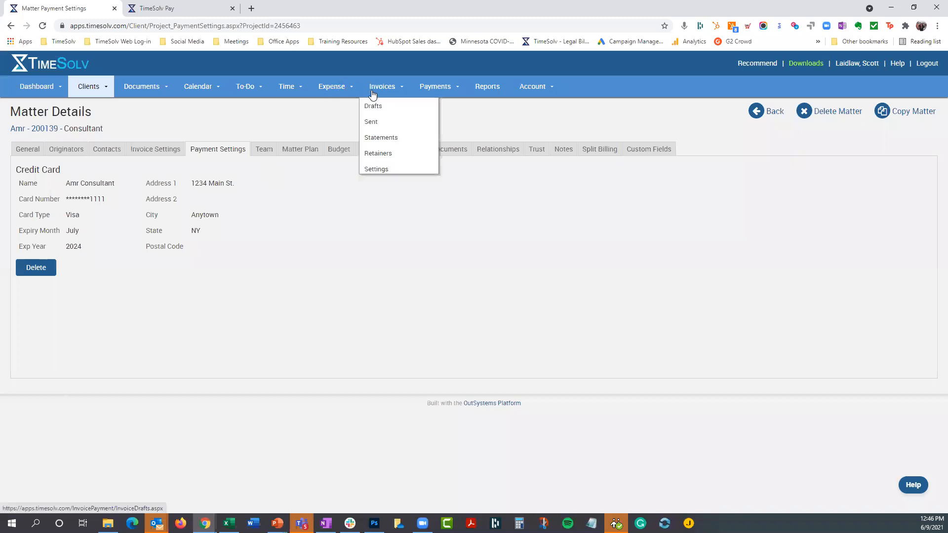
pyautogui.click(375, 123)
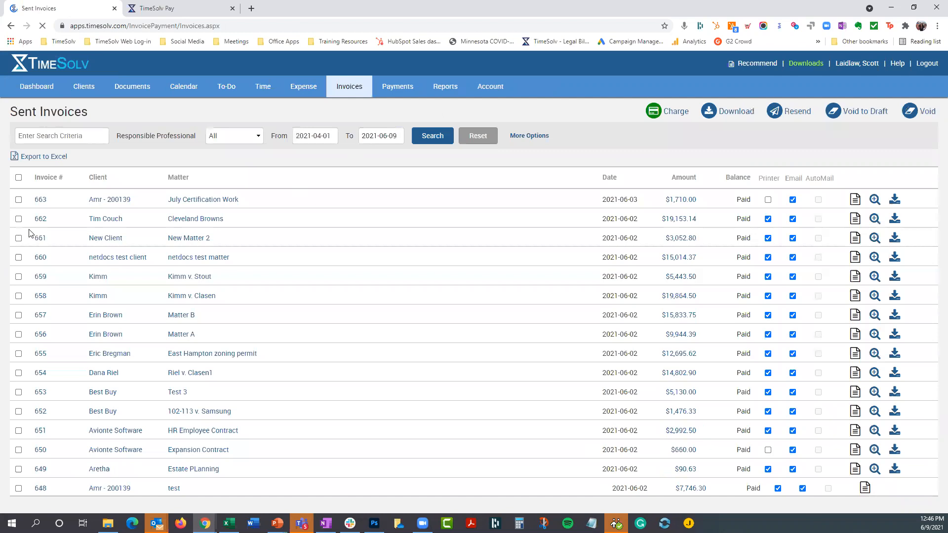
pyautogui.click(19, 200)
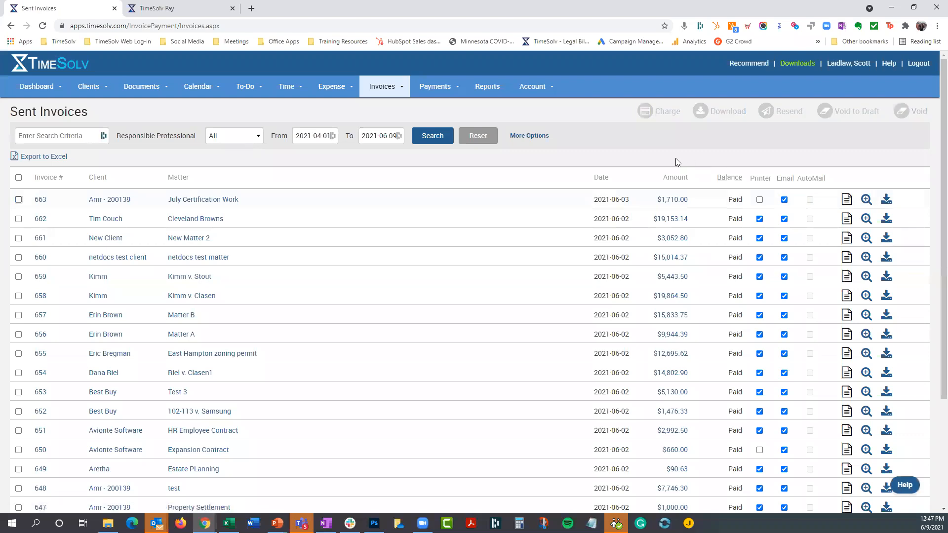
pyautogui.click(147, 9)
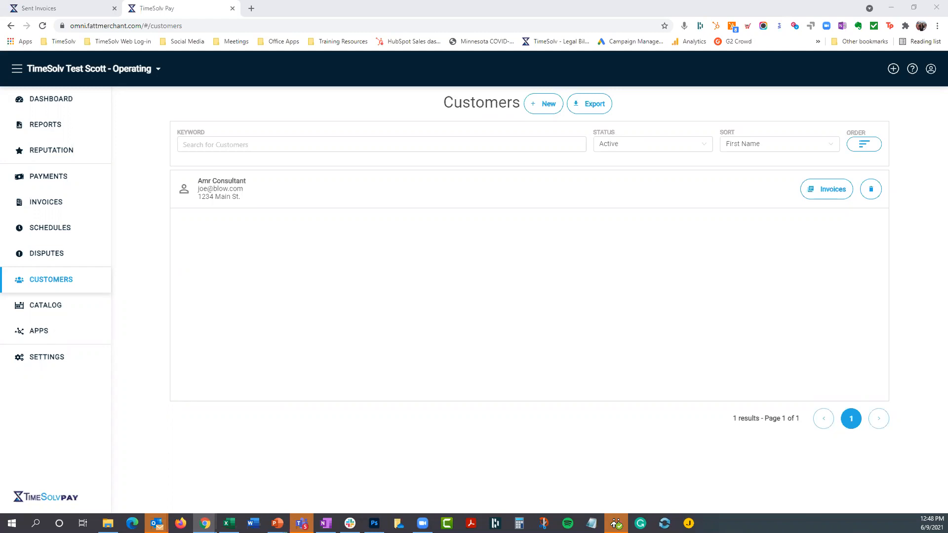
pyautogui.click(91, 10)
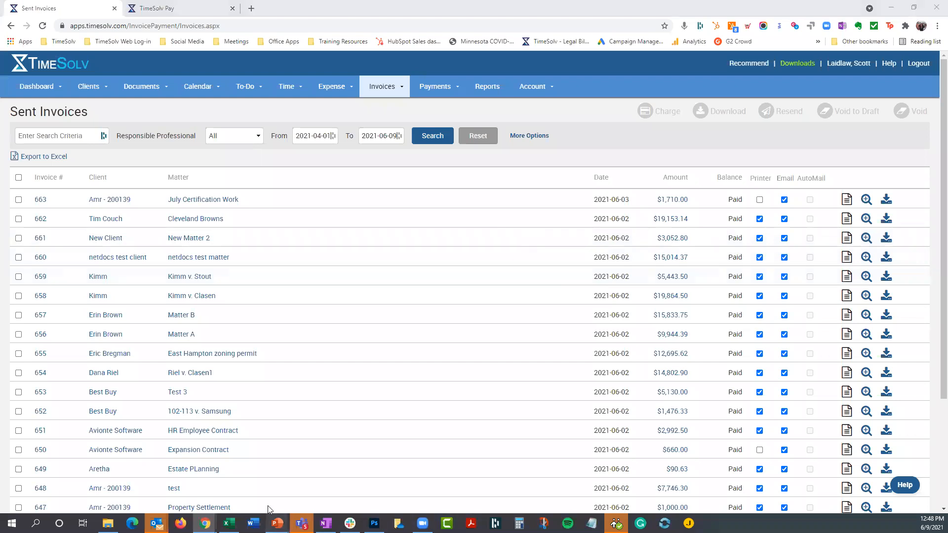
# - Switch to the PowerPoint slide show and advance from the webinar agenda to the Questions slide
pyautogui.moveTo(272, 513)
pyautogui.click(287, 491)
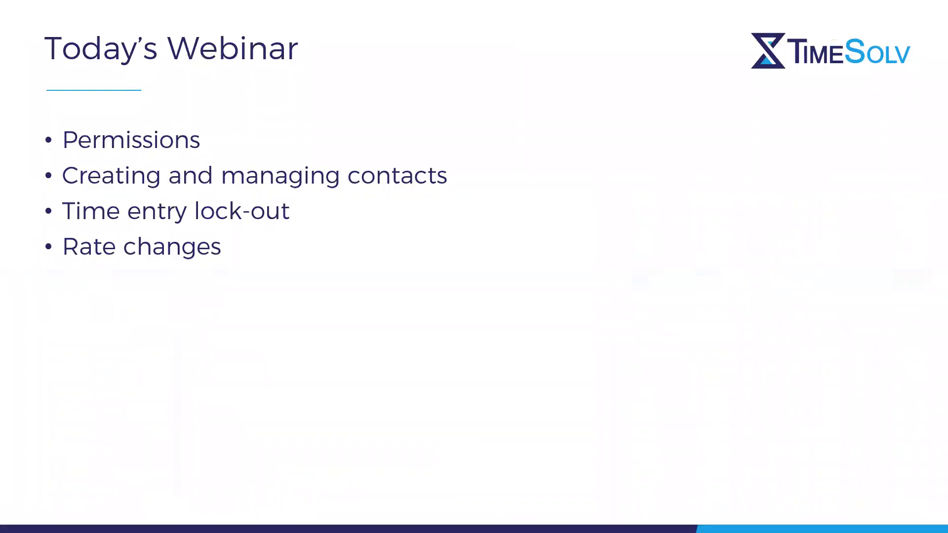
pyautogui.press('Right')
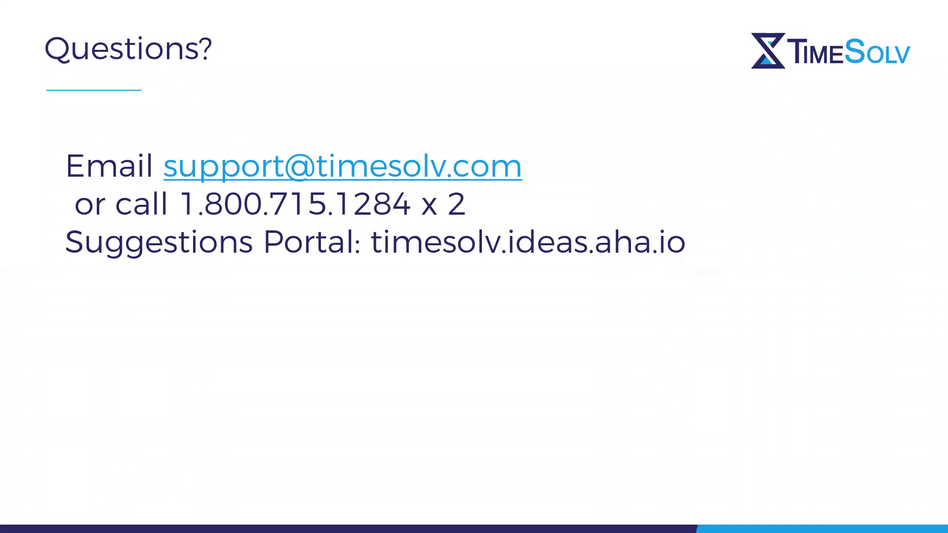